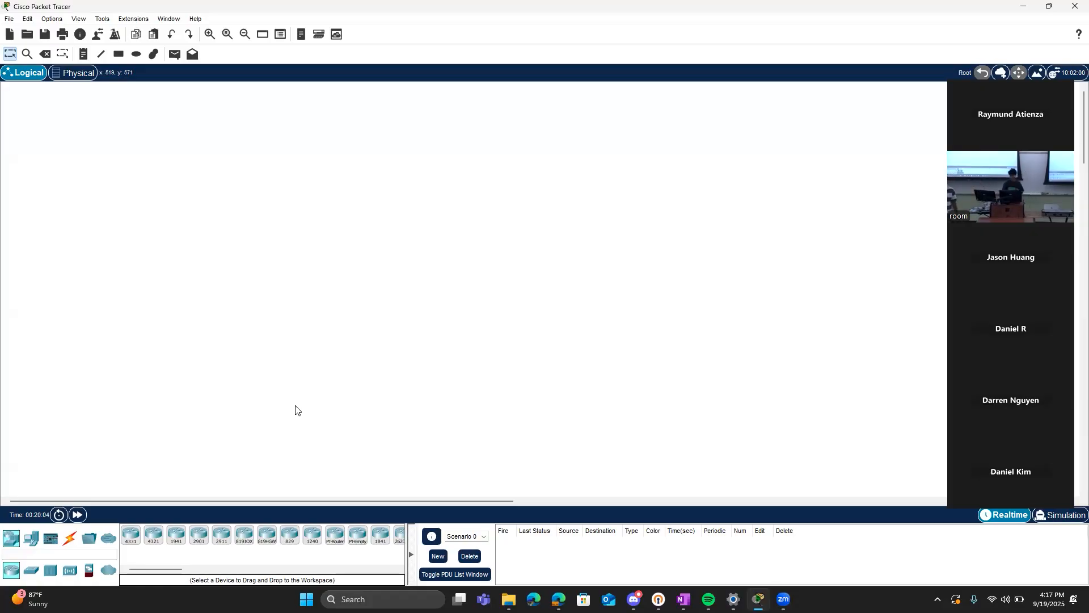
Place two 2911 routers side by side in the empty logical workspace
{"action": "left_click", "coordinate": [199, 536]}
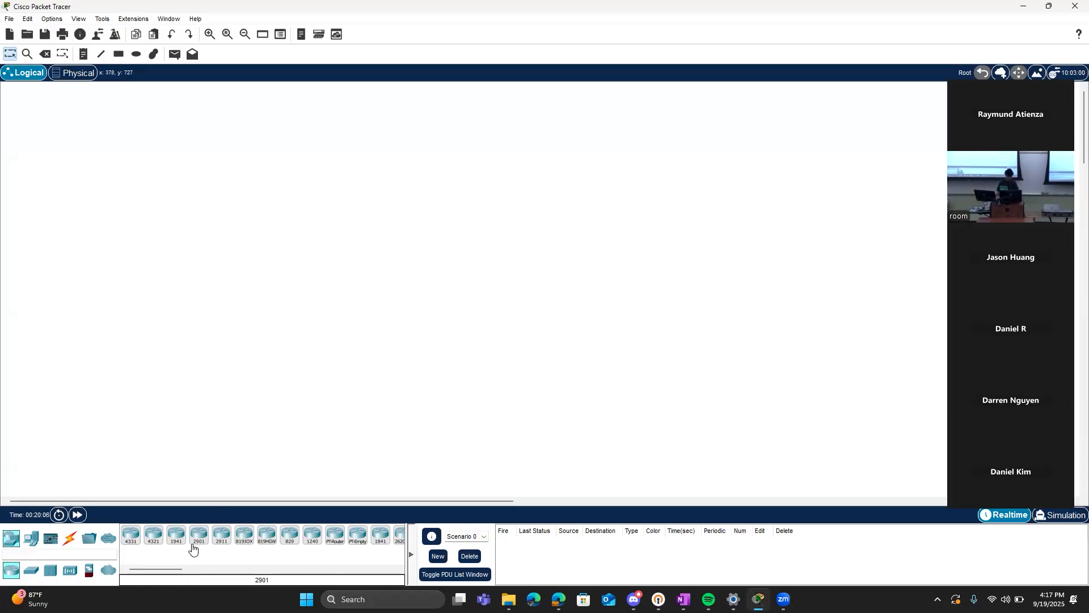
{"action": "left_click_drag", "start_coordinate": [222, 546], "coordinate": [274, 316]}
{"action": "left_click", "coordinate": [221, 535]}
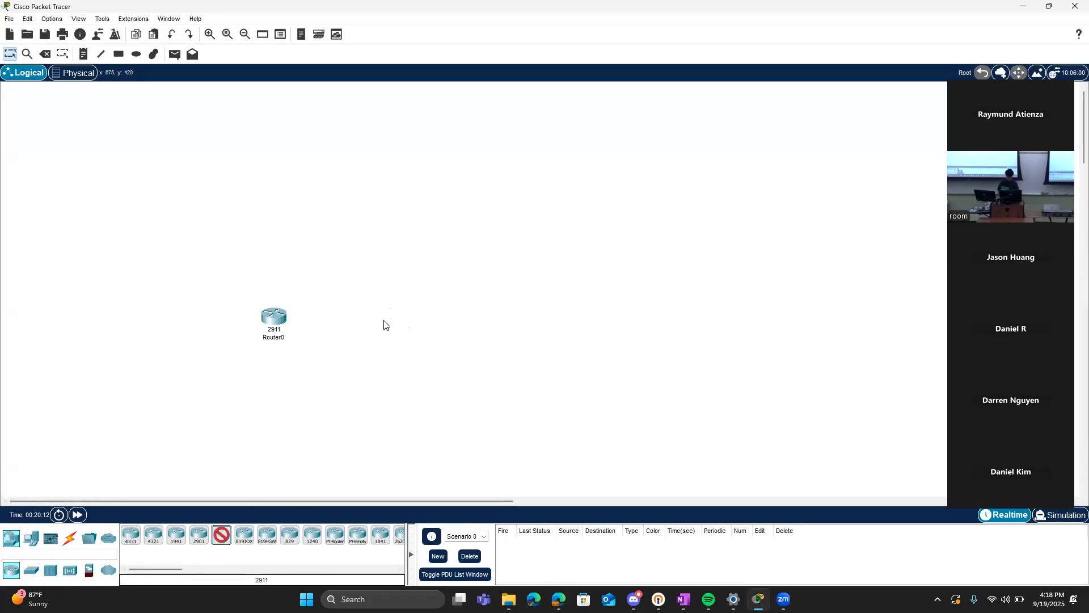
{"action": "left_click", "coordinate": [384, 325]}
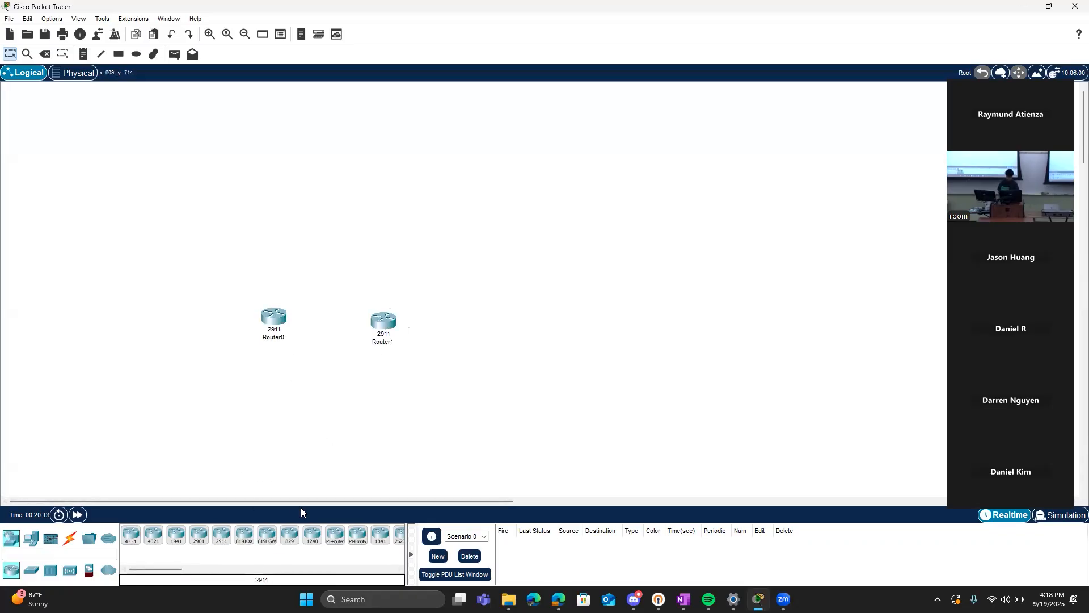
Connect Router0 to Router1 with an automatically chosen cable and level Router1 with Router0
{"action": "left_click", "coordinate": [70, 539]}
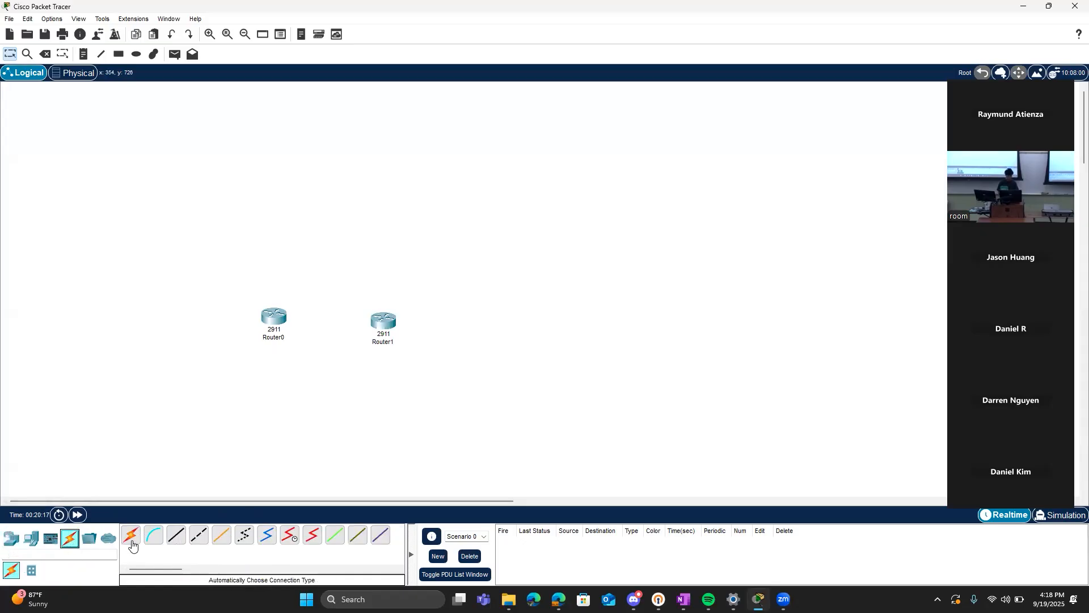
{"action": "left_click", "coordinate": [131, 543]}
{"action": "left_click", "coordinate": [122, 532]}
{"action": "left_click", "coordinate": [274, 316]}
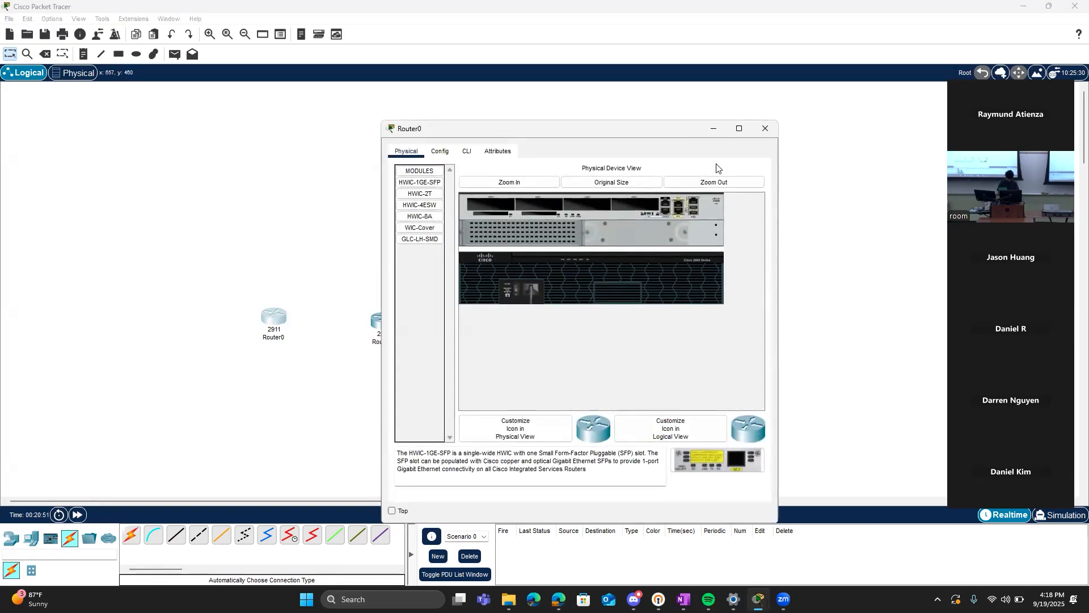
{"action": "left_click", "coordinate": [765, 128]}
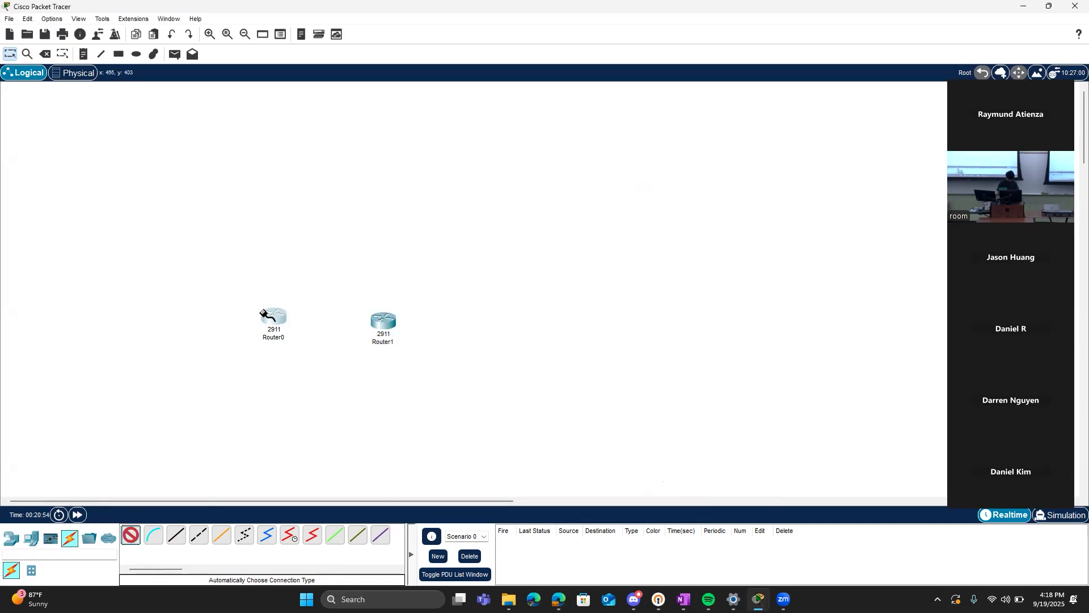
{"action": "left_click", "coordinate": [273, 315]}
{"action": "left_click", "coordinate": [385, 322]}
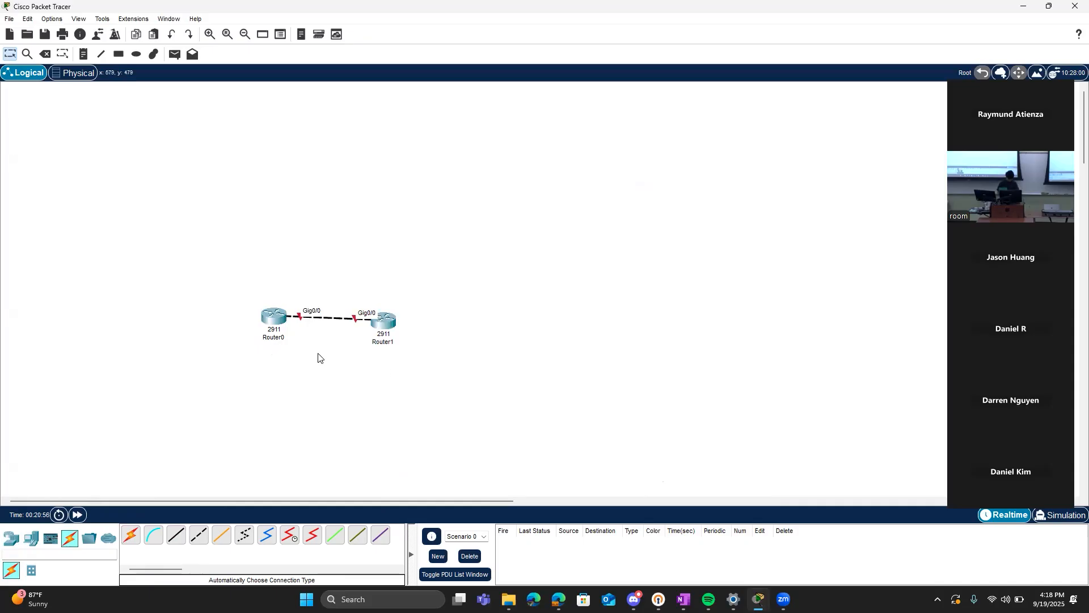
{"action": "left_click_drag", "start_coordinate": [383, 322], "coordinate": [383, 316]}
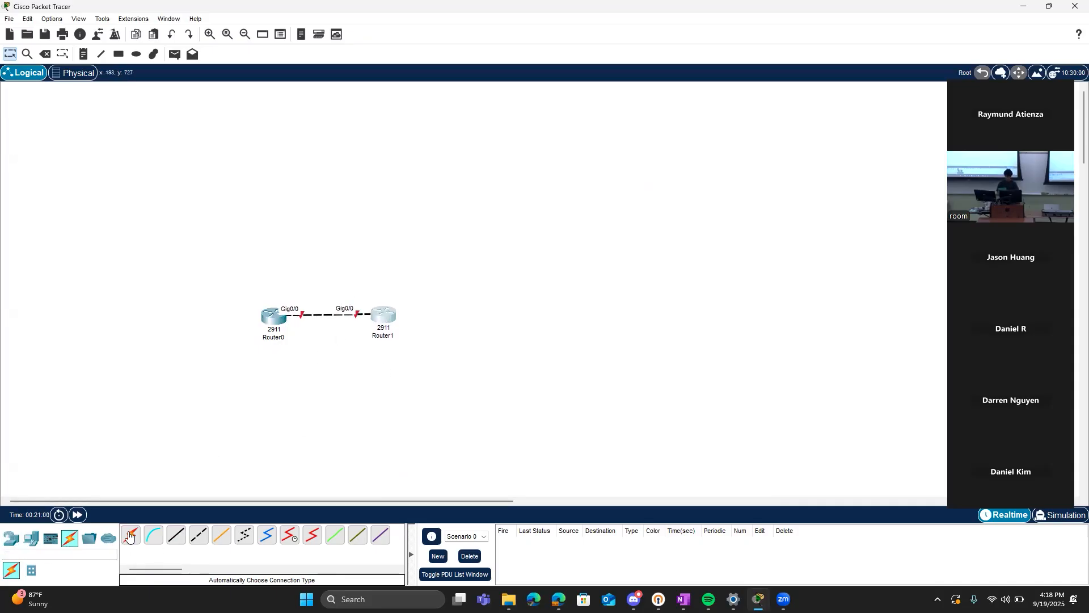
Place two 2960 IOS15 switches, one above each router
{"action": "left_click", "coordinate": [31, 538]}
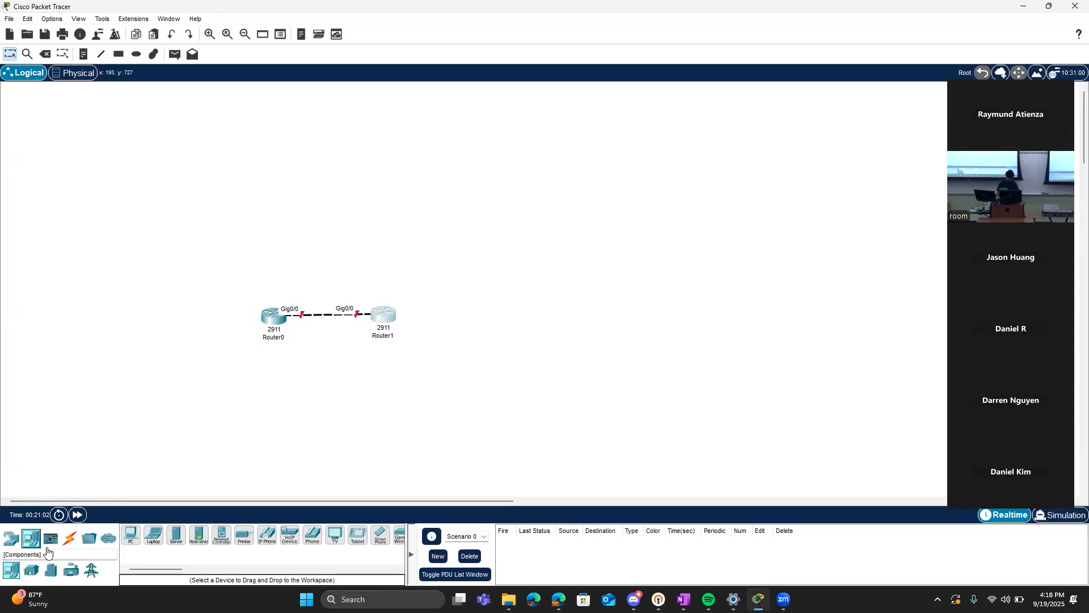
{"action": "left_click", "coordinate": [11, 538]}
{"action": "left_click", "coordinate": [31, 569]}
{"action": "left_click", "coordinate": [131, 535]}
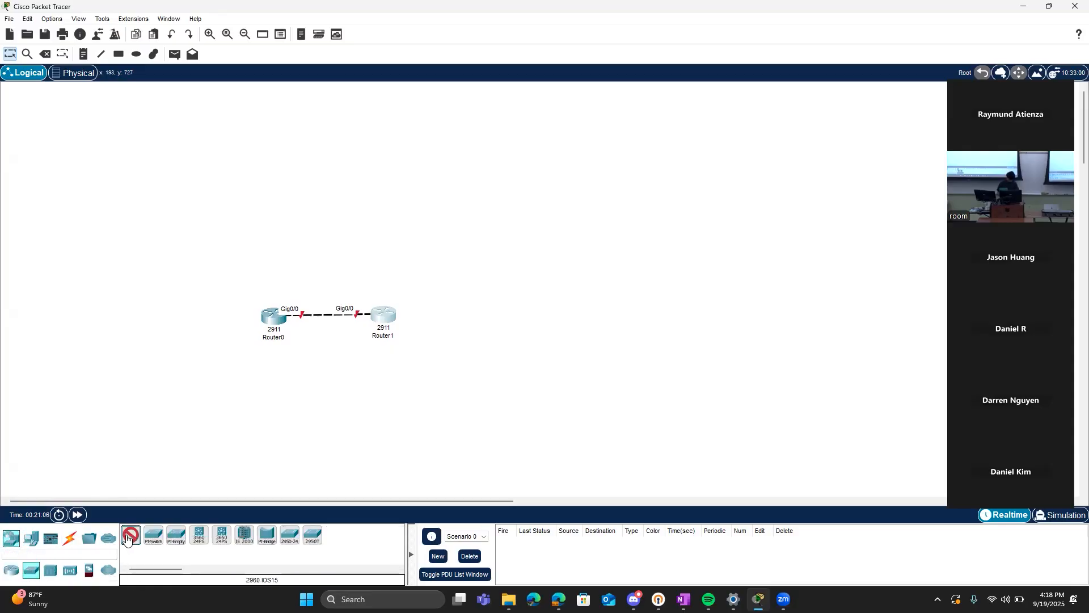
{"action": "left_click", "coordinate": [279, 269]}
{"action": "left_click", "coordinate": [131, 534]}
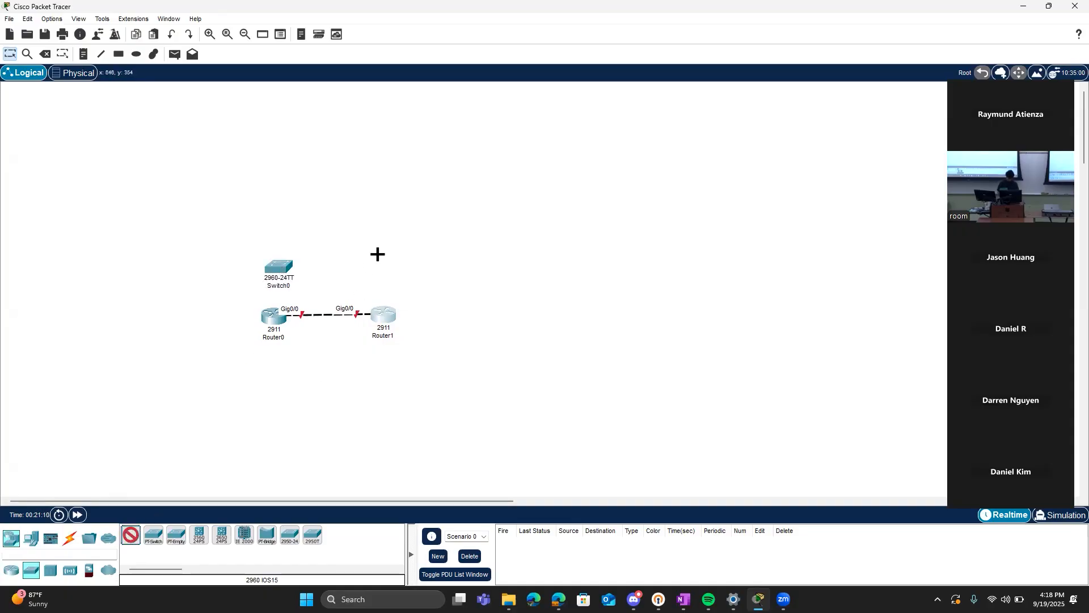
{"action": "left_click", "coordinate": [389, 268]}
Connect Router0 to Switch0 and Router1 to Switch1 with automatically chosen cables
{"action": "left_click", "coordinate": [70, 538]}
{"action": "left_click", "coordinate": [130, 534]}
{"action": "left_click", "coordinate": [272, 317]}
{"action": "left_click", "coordinate": [278, 267]}
{"action": "left_click", "coordinate": [130, 535]}
{"action": "left_click", "coordinate": [384, 316]}
{"action": "left_click", "coordinate": [389, 266]}
Add four PCs, one above each switch and one on the outer side of each switch
{"action": "left_click", "coordinate": [32, 546]}
{"action": "left_click", "coordinate": [131, 534]}
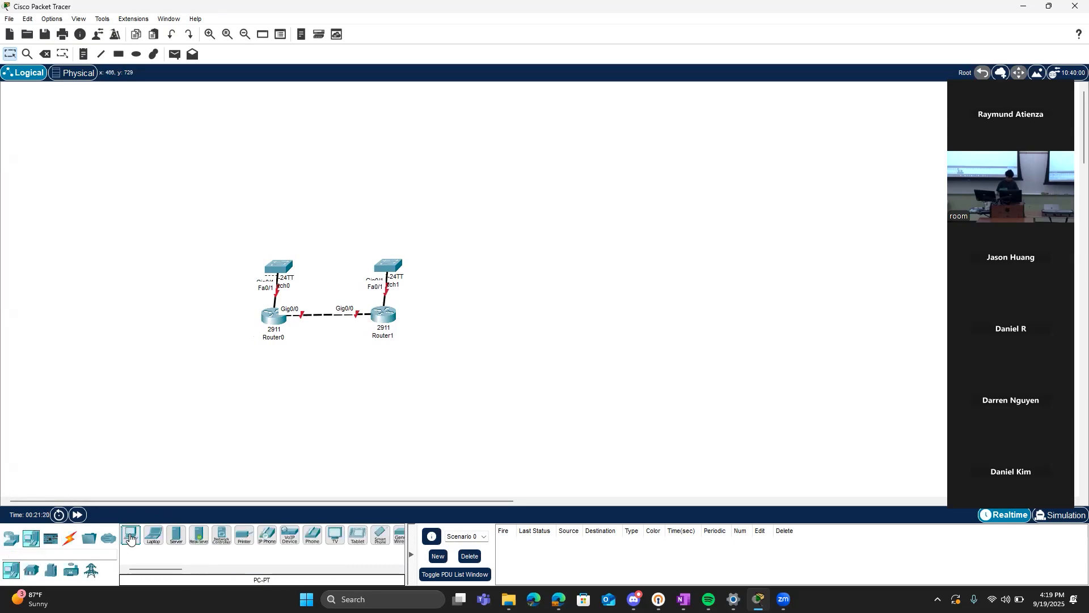
{"action": "left_click", "coordinate": [277, 213]}
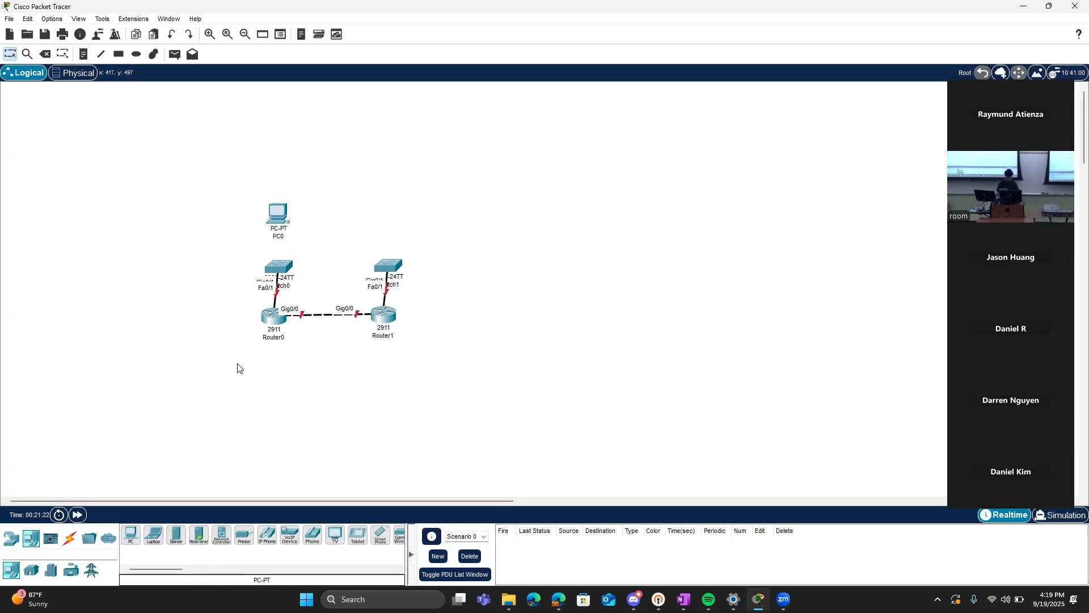
{"action": "left_click", "coordinate": [198, 278]}
{"action": "left_click", "coordinate": [131, 535]}
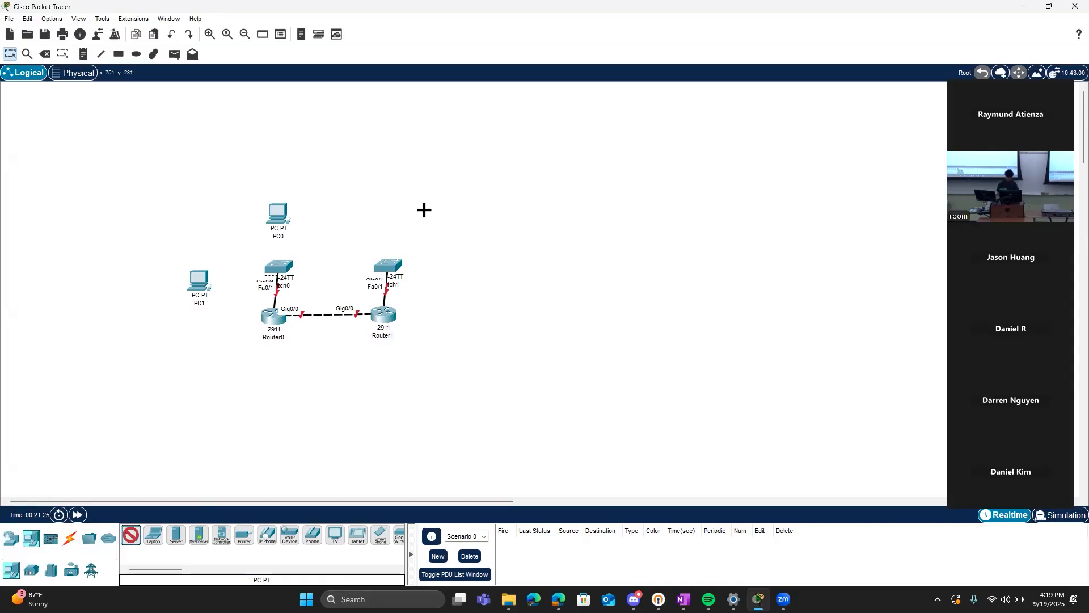
{"action": "left_click", "coordinate": [396, 213]}
{"action": "left_click", "coordinate": [131, 535]}
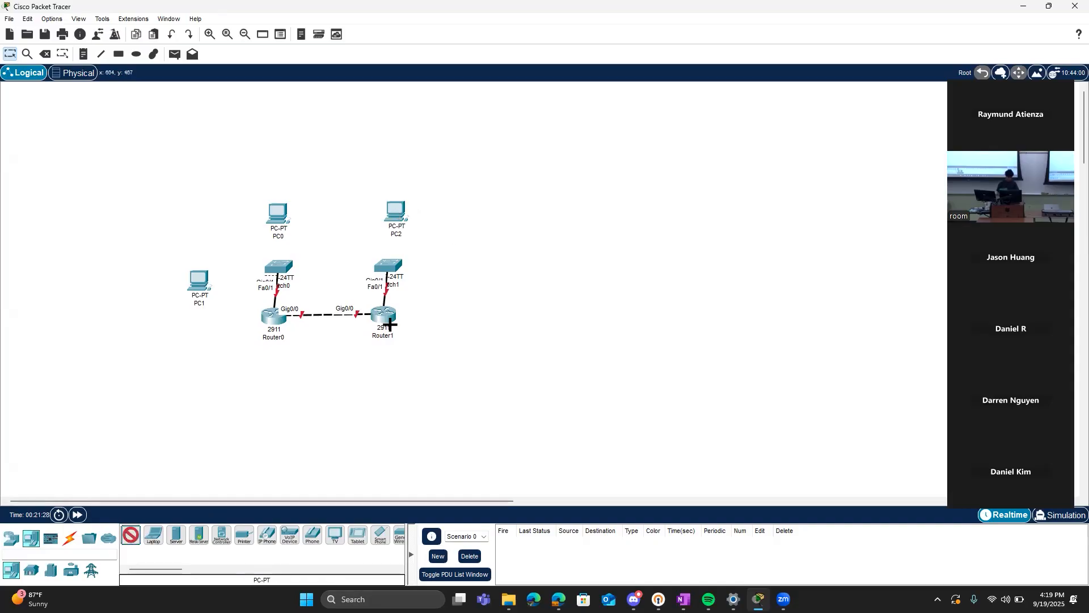
{"action": "left_click", "coordinate": [453, 267]}
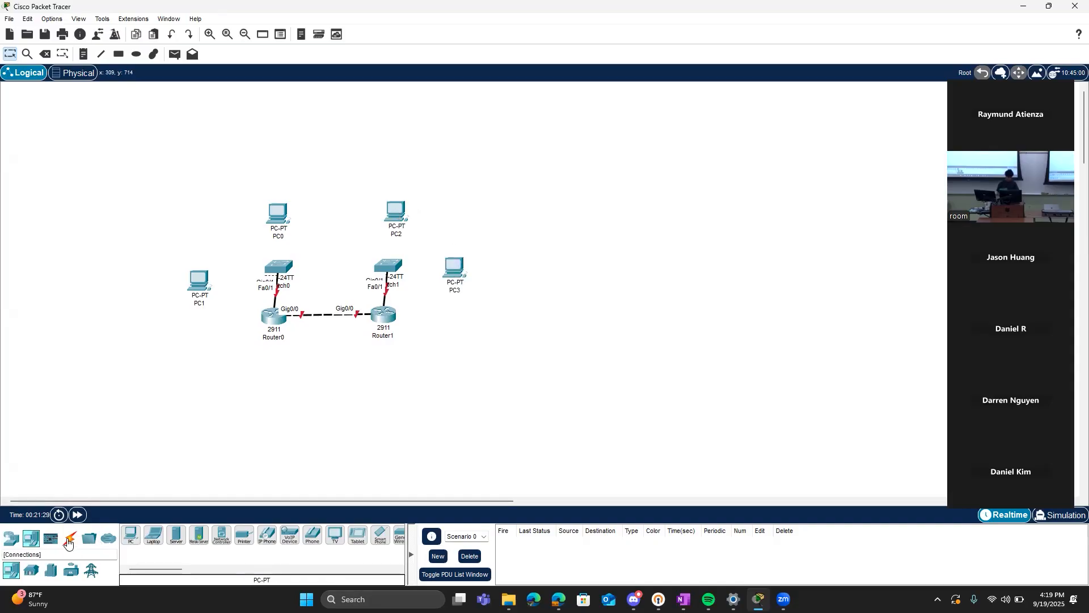
Connect PC3 and PC2 to Switch1 with automatically chosen cables
{"action": "left_click", "coordinate": [69, 537]}
{"action": "left_click", "coordinate": [131, 534]}
{"action": "left_click", "coordinate": [400, 265]}
{"action": "left_click", "coordinate": [457, 267]}
{"action": "left_click", "coordinate": [139, 541]}
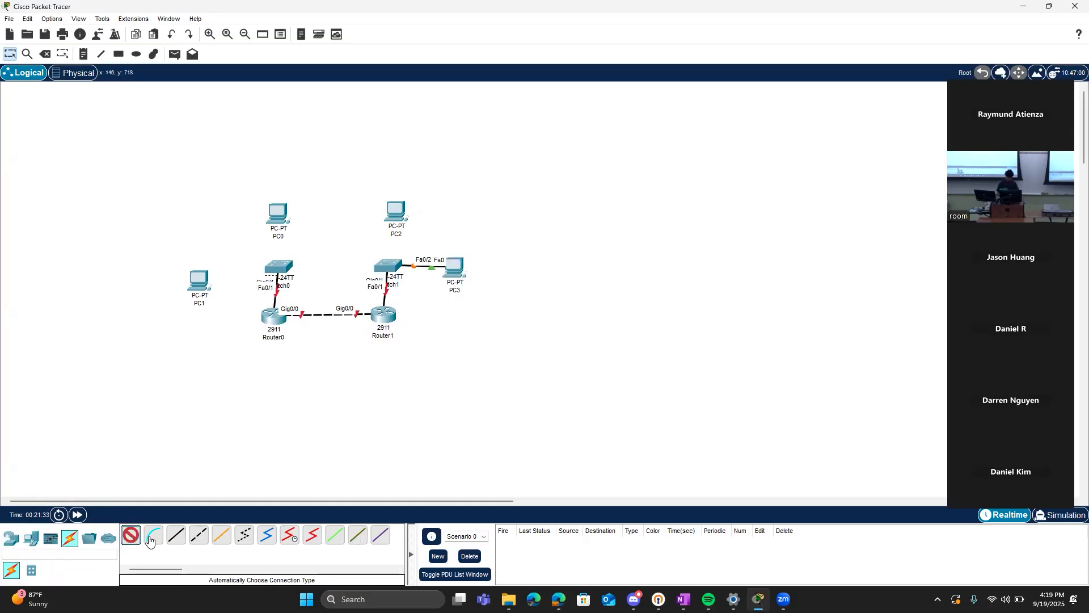
{"action": "left_click", "coordinate": [396, 214]}
{"action": "left_click", "coordinate": [393, 271]}
Connect PC0 and PC1 to Switch0 with automatically chosen cables, and move both routers slightly farther below their switches
{"action": "left_click", "coordinate": [130, 534]}
{"action": "left_click", "coordinate": [278, 221]}
{"action": "left_click", "coordinate": [279, 262]}
{"action": "left_click", "coordinate": [130, 536]}
{"action": "left_click", "coordinate": [205, 292]}
{"action": "left_click", "coordinate": [275, 272]}
{"action": "left_click_drag", "start_coordinate": [273, 319], "coordinate": [278, 337]}
{"action": "left_click_drag", "start_coordinate": [376, 316], "coordinate": [382, 334]}
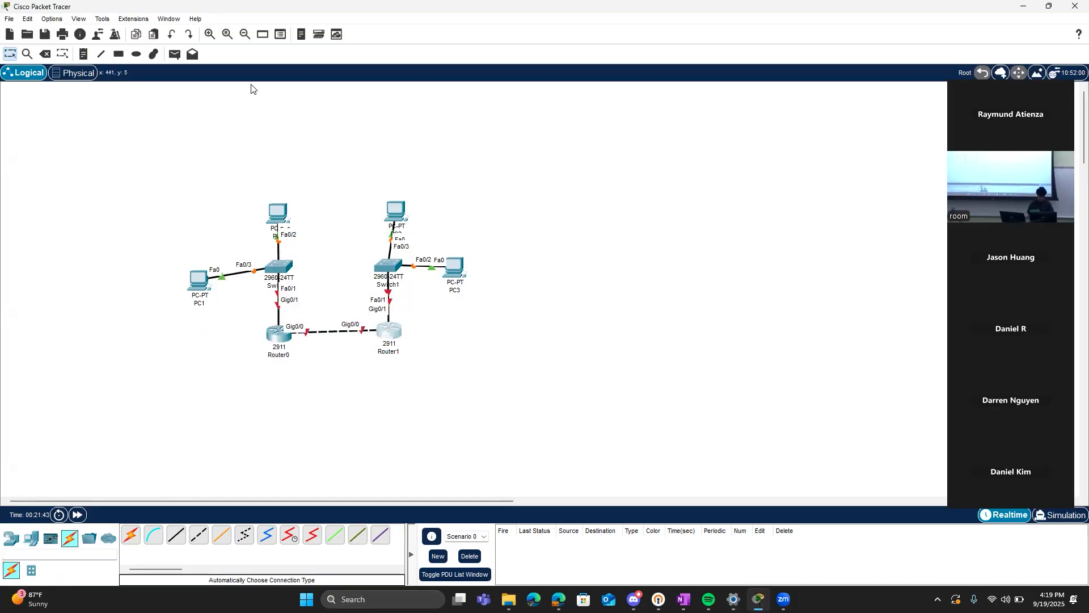
Draw an unfilled, outlined ellipse around PC0, PC1 and Switch0
{"action": "left_click", "coordinate": [136, 54]}
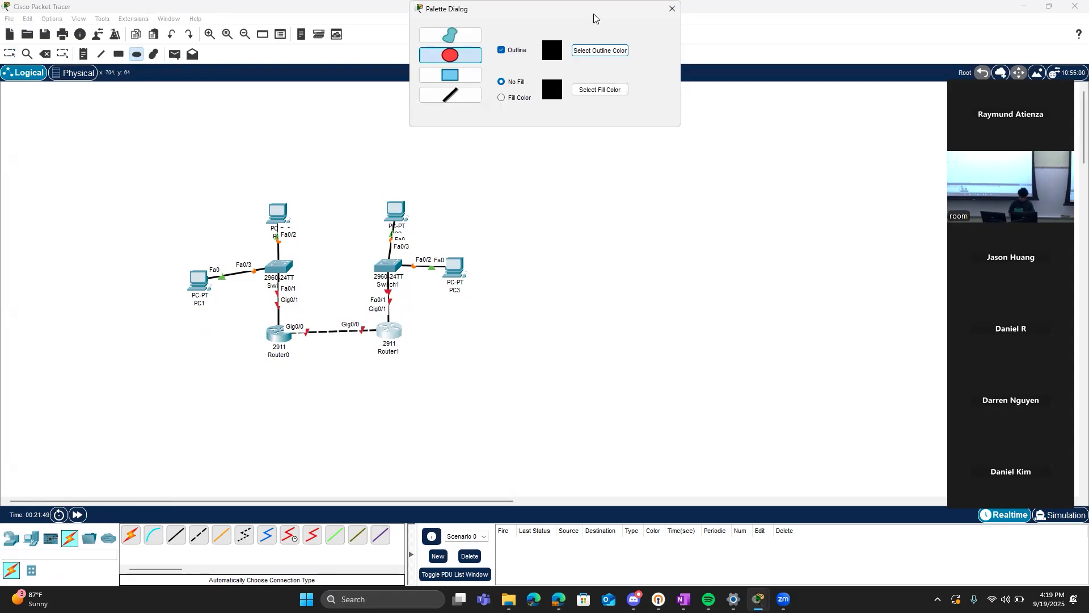
{"action": "left_click_drag", "start_coordinate": [165, 181], "coordinate": [310, 312]}
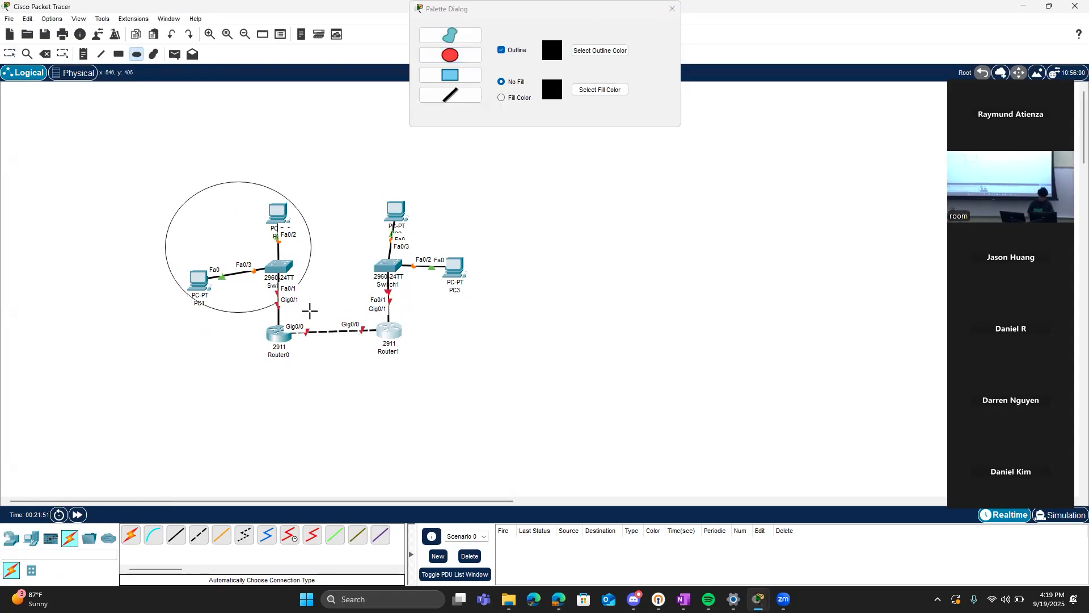
{"action": "left_click", "coordinate": [670, 9]}
{"action": "key", "text": "Escape"}
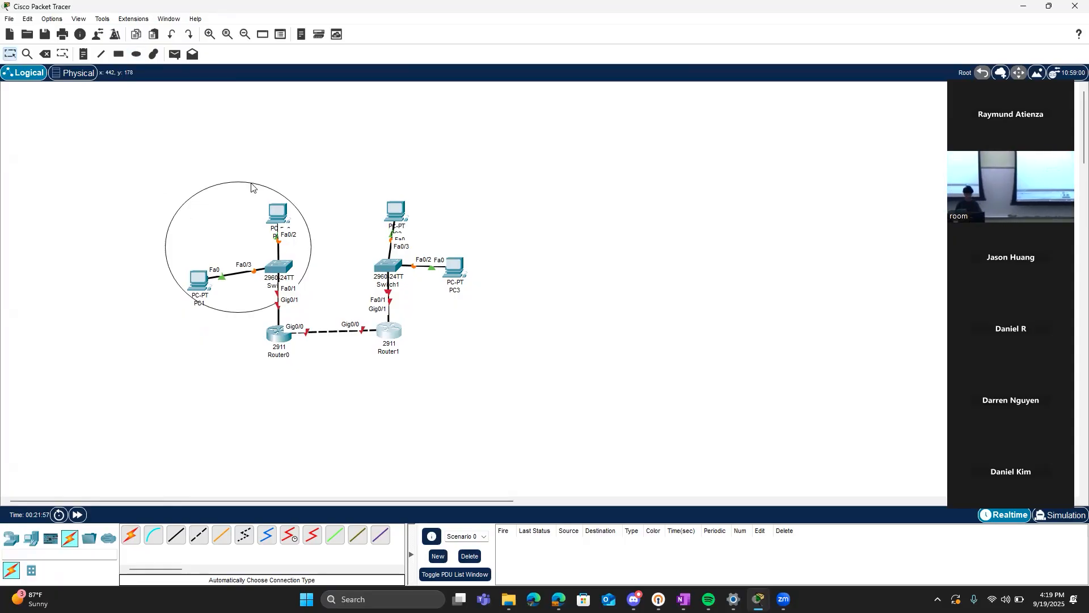
Move the ellipse away from the Switch0 network and delete it
{"action": "left_click", "coordinate": [252, 187]}
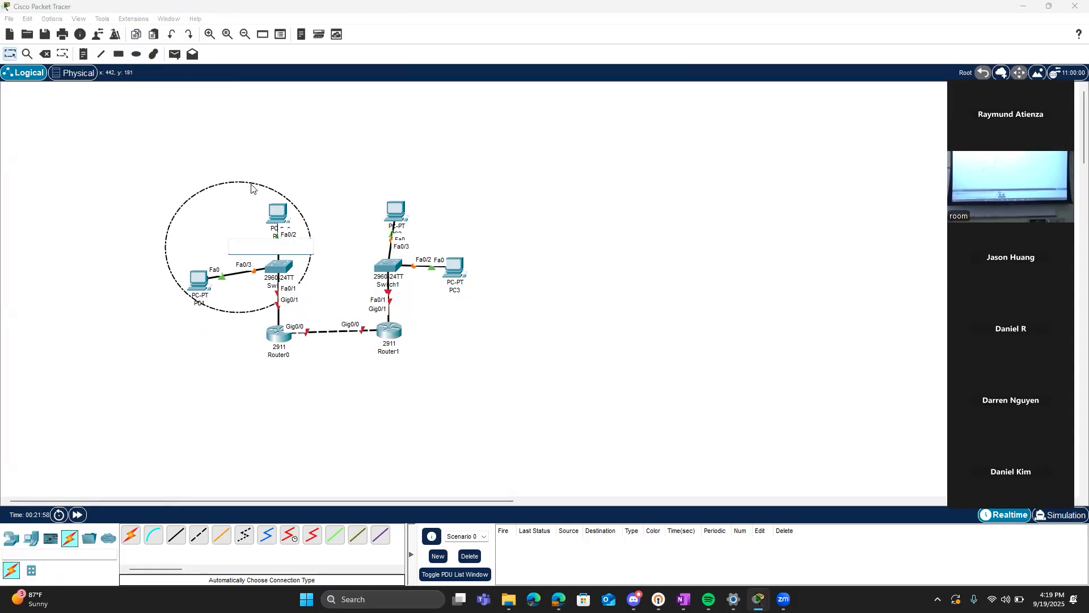
{"action": "left_click", "coordinate": [231, 180]}
{"action": "left_click_drag", "start_coordinate": [178, 212], "coordinate": [87, 125]}
{"action": "key", "text": "Delete"}
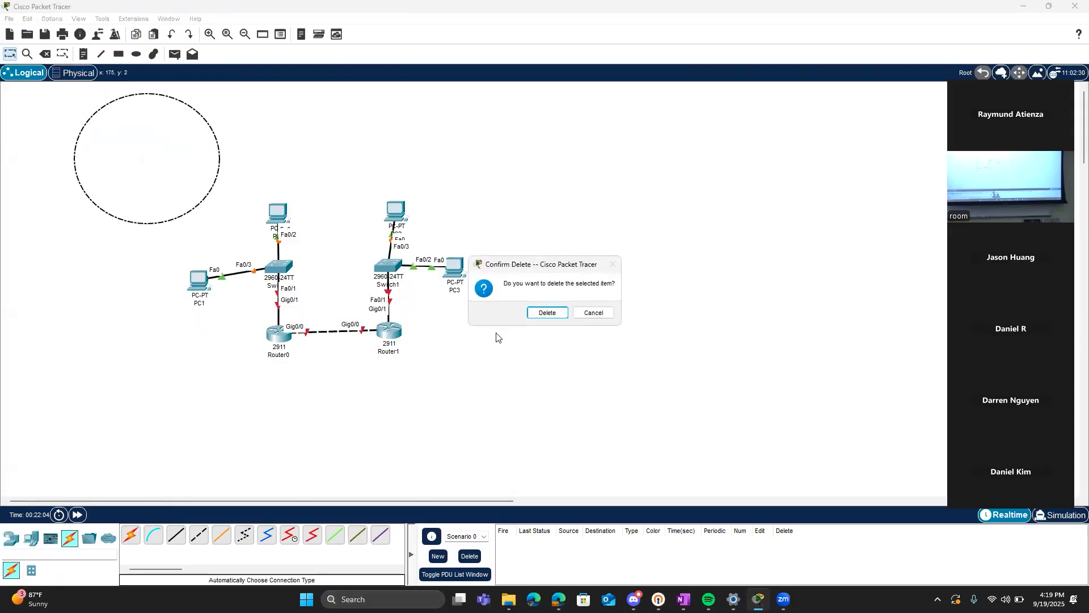
{"action": "left_click", "coordinate": [548, 313]}
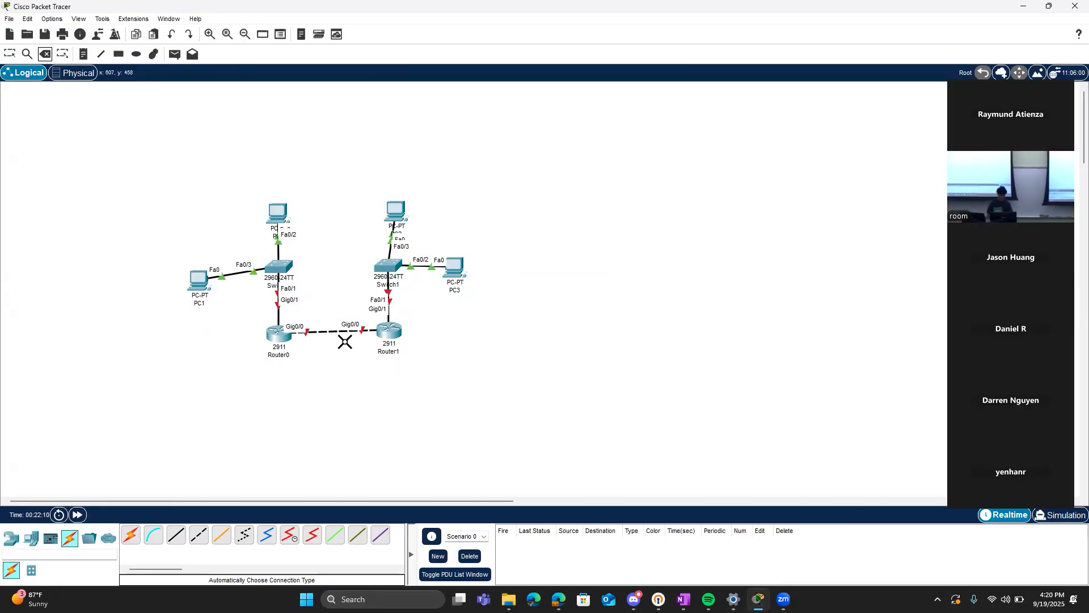
Examine the interface labels and link indicators between the routers, switches and PCs, including Switch1's port summary
{"action": "scroll", "coordinate": [345, 342], "scroll_direction": "up", "scroll_amount": 5}
{"action": "scroll", "coordinate": [412, 351], "scroll_direction": "down", "scroll_amount": 8}
{"action": "scroll", "coordinate": [412, 351], "scroll_direction": "up", "scroll_amount": 5}
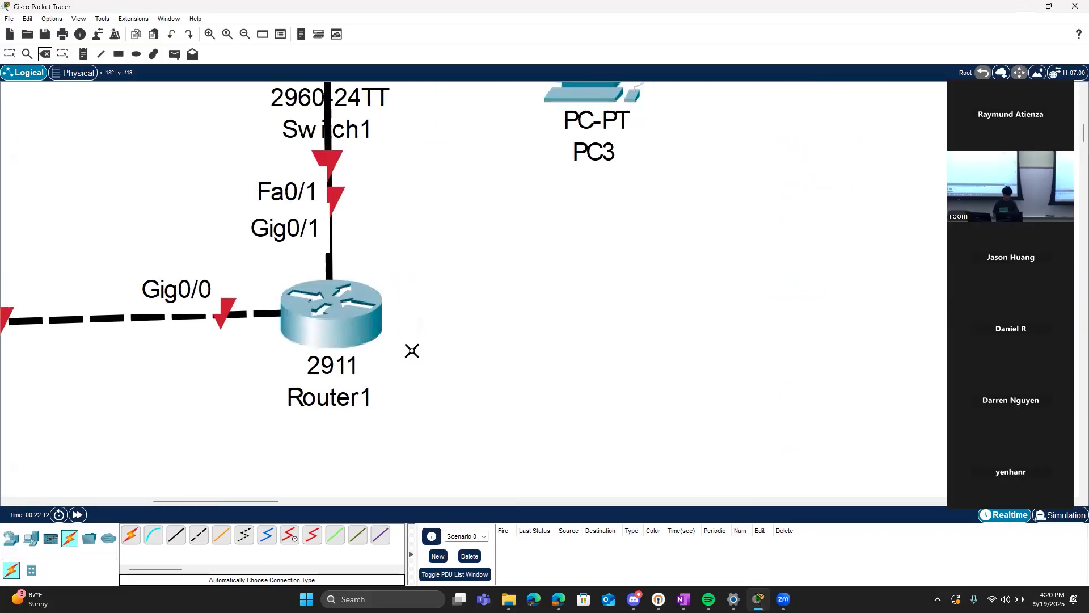
{"action": "scroll", "coordinate": [411, 348], "scroll_direction": "left", "scroll_amount": 3}
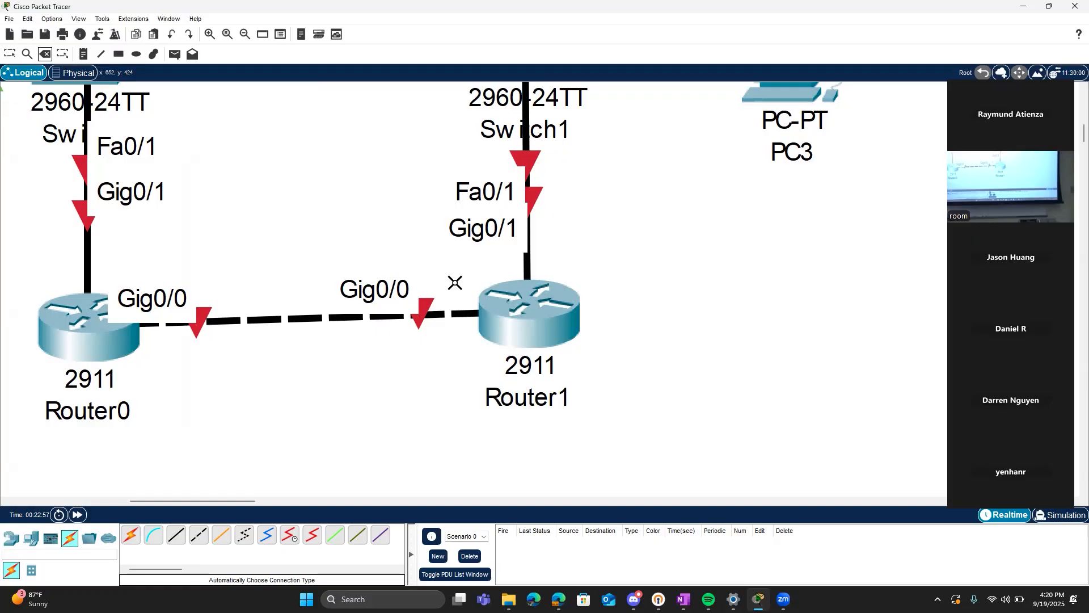
{"action": "scroll", "coordinate": [454, 282], "scroll_direction": "up", "scroll_amount": 5}
{"action": "scroll", "coordinate": [454, 282], "scroll_direction": "up", "scroll_amount": 1}
{"action": "scroll", "coordinate": [454, 282], "scroll_direction": "down", "scroll_amount": 1}
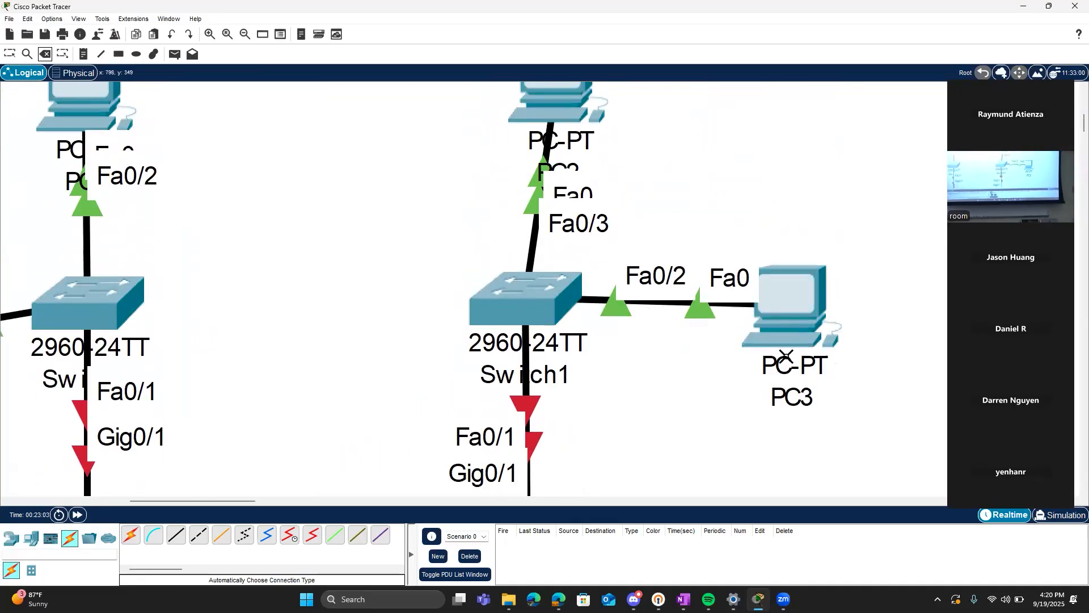
{"action": "mouse_move", "coordinate": [786, 356]}
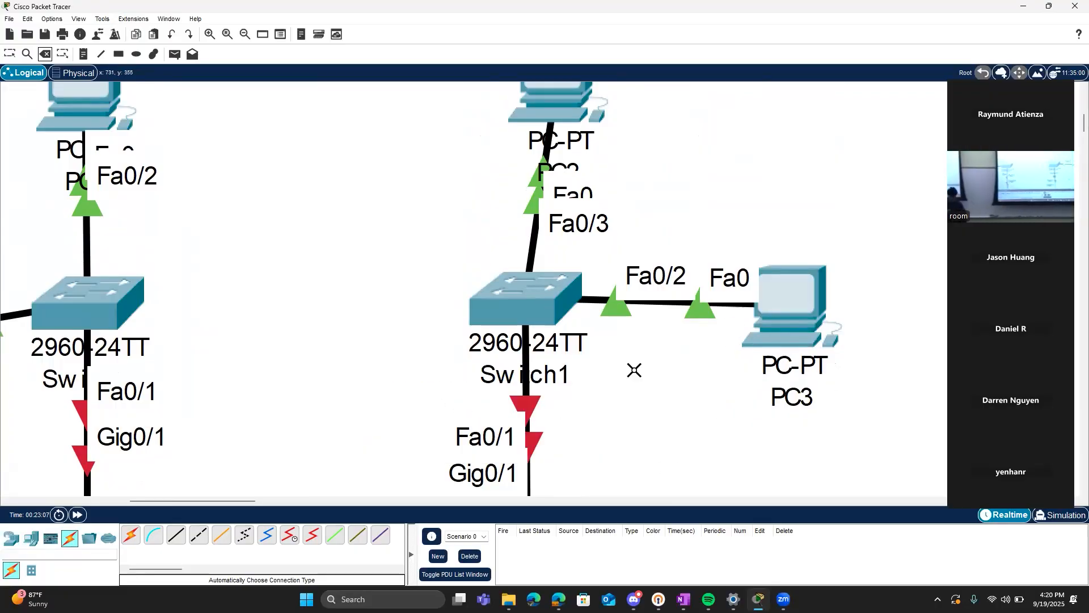
{"action": "scroll", "coordinate": [635, 370], "scroll_direction": "up", "scroll_amount": 5}
{"action": "scroll", "coordinate": [635, 370], "scroll_direction": "down", "scroll_amount": 3}
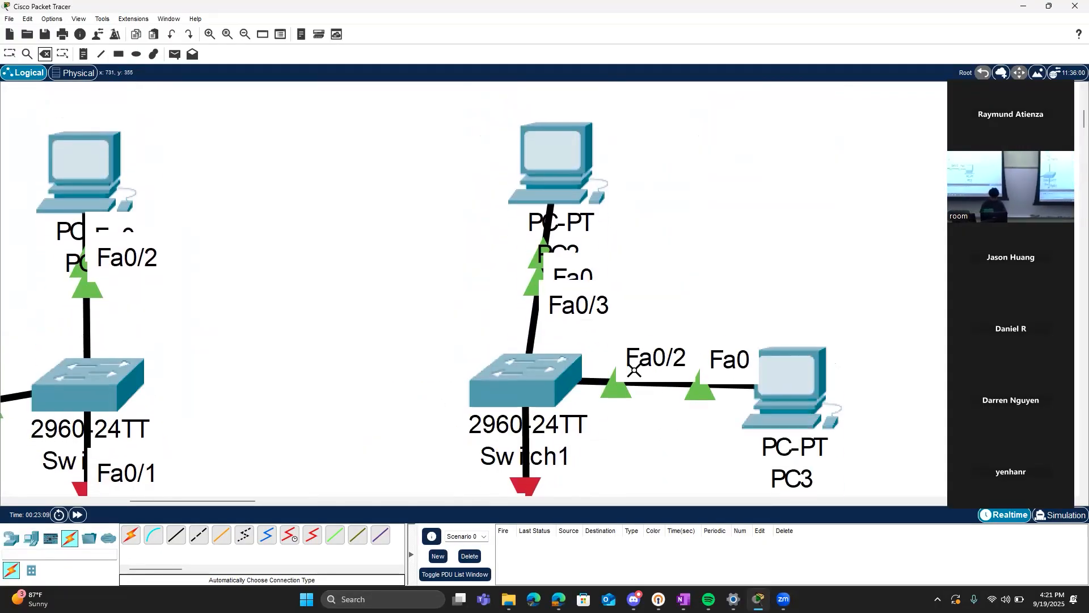
{"action": "scroll", "coordinate": [635, 370], "scroll_direction": "down", "scroll_amount": 6}
{"action": "scroll", "coordinate": [634, 370], "scroll_direction": "up", "scroll_amount": 2}
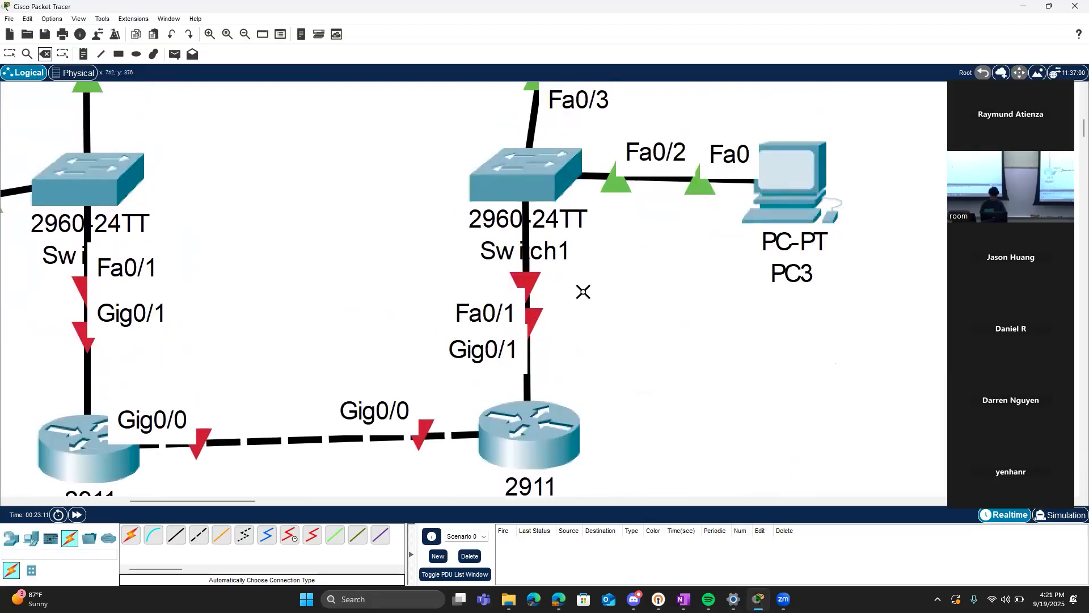
{"action": "mouse_move", "coordinate": [504, 233]}
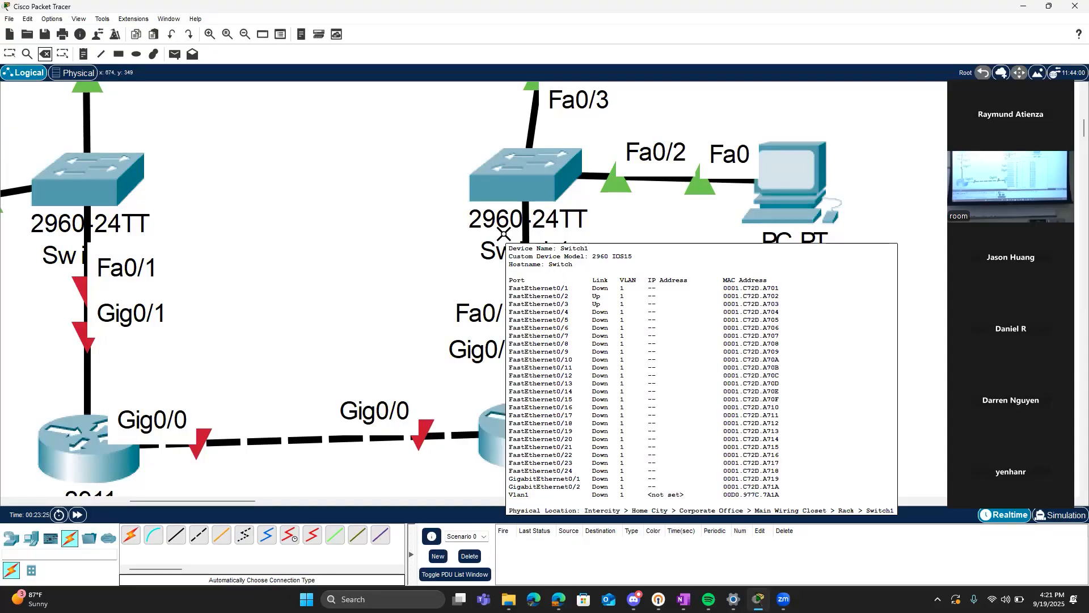
Leave delete mode without removing Switch1 and open Switch1's command line interface
{"action": "left_click", "coordinate": [508, 173]}
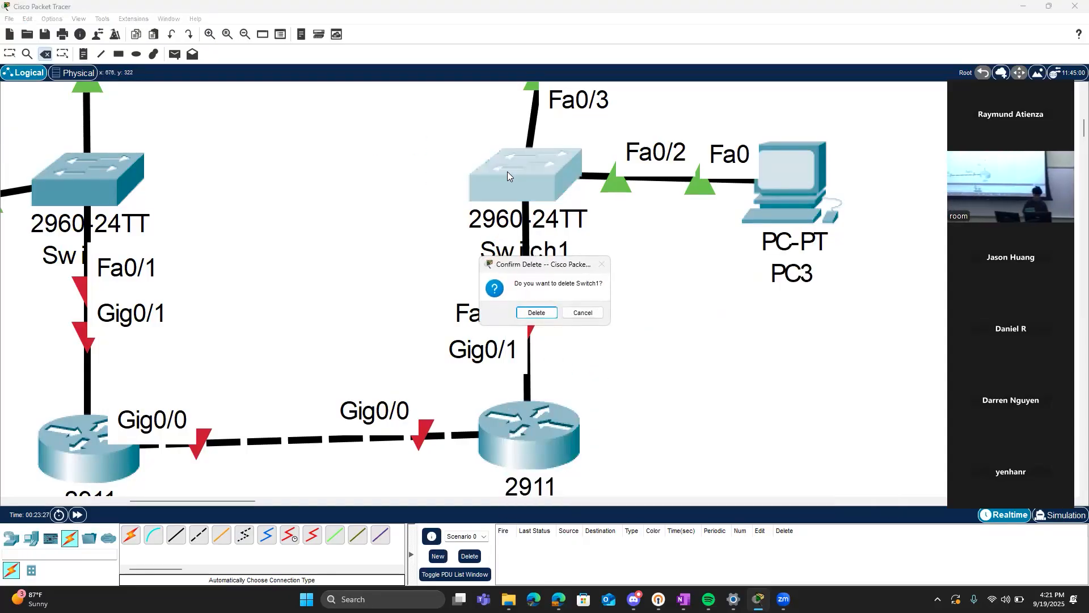
{"action": "left_click", "coordinate": [582, 313]}
{"action": "left_click", "coordinate": [9, 54]}
{"action": "left_click", "coordinate": [523, 172]}
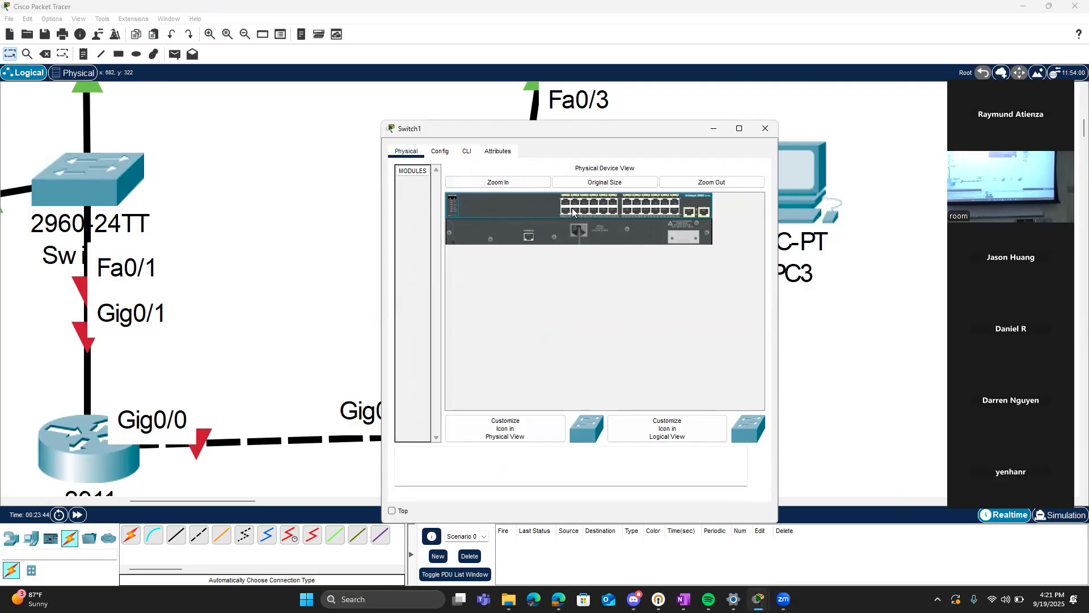
{"action": "left_click", "coordinate": [466, 154]}
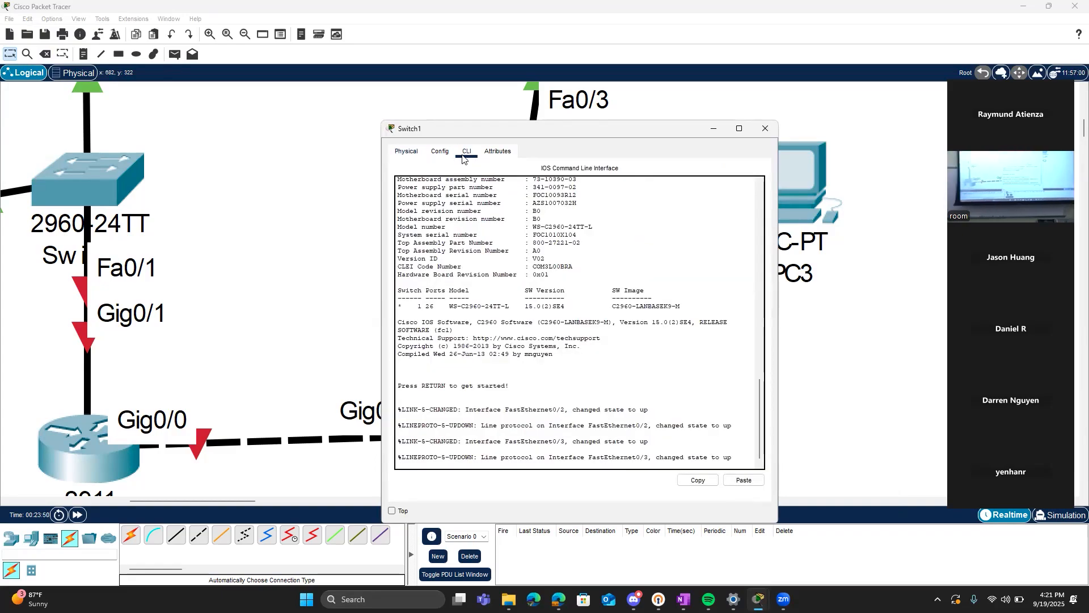
{"action": "left_click", "coordinate": [525, 304]}
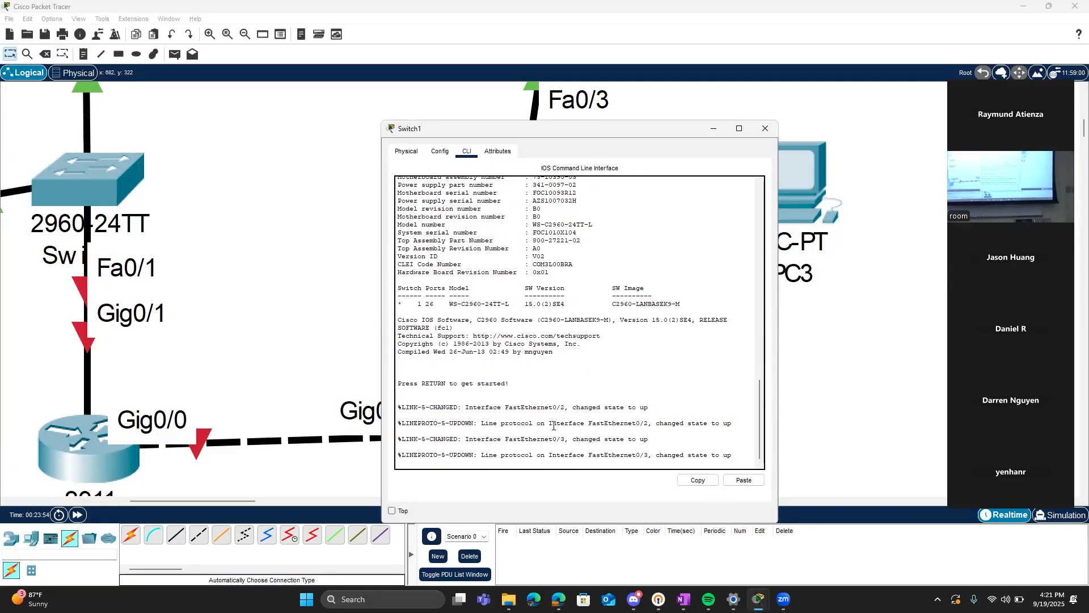
Enter privileged mode on Switch1 with enable, enter global configuration mode with configure term, and minimize the Switch1 window
{"action": "key", "text": "Return"}
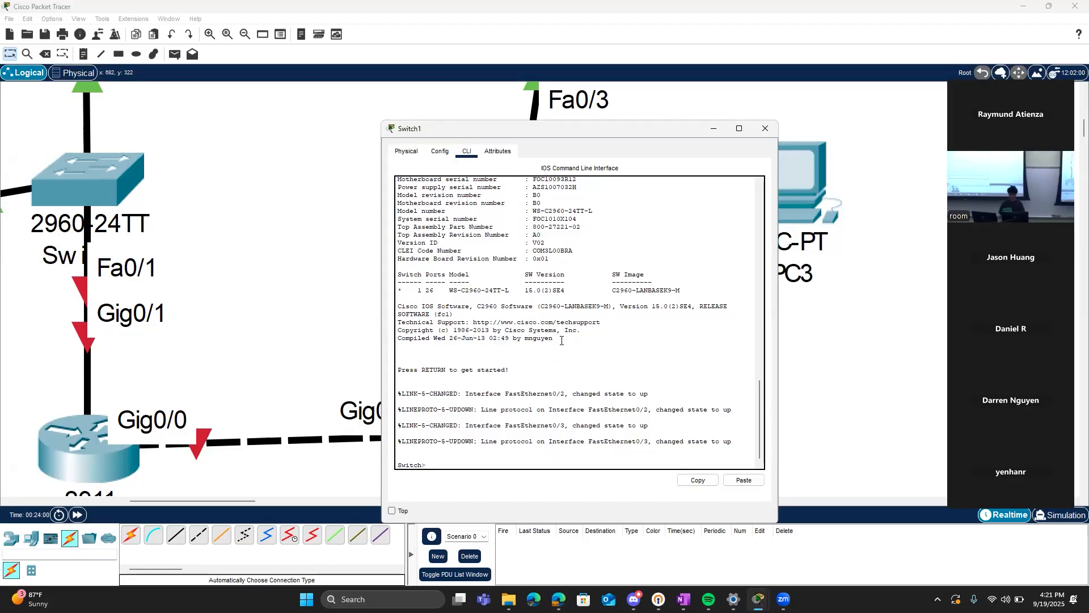
{"action": "type", "text": "able"}
{"action": "key", "text": "Return"}
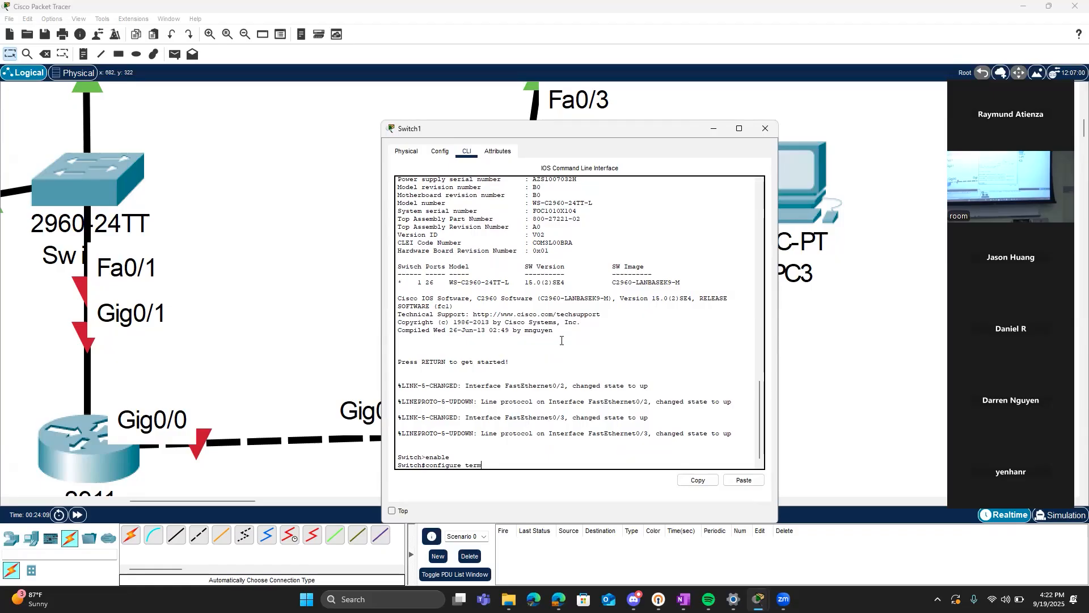
{"action": "key", "text": "Return"}
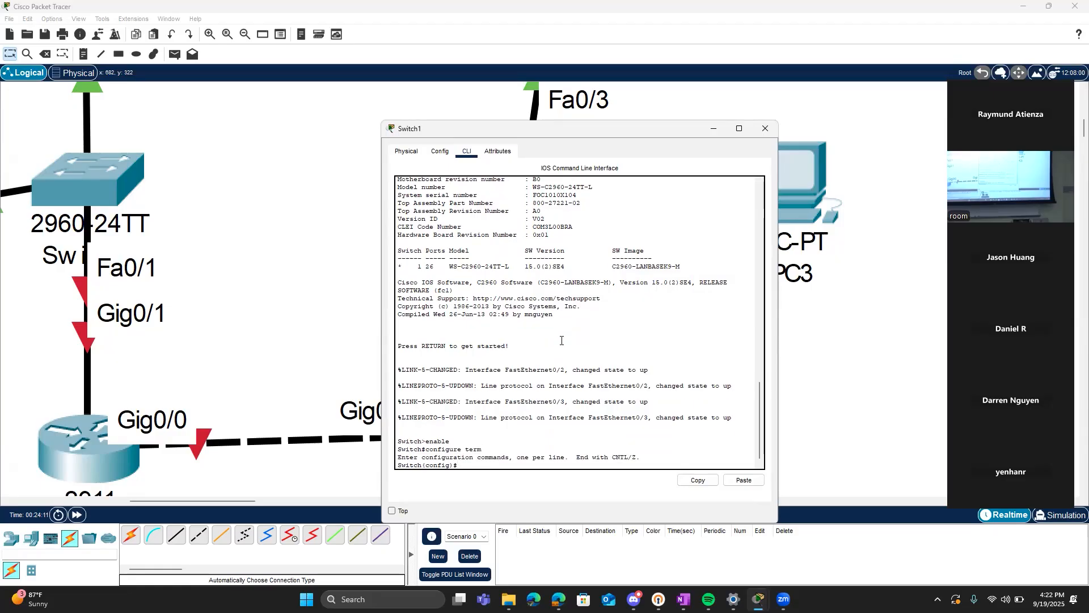
{"action": "left_click", "coordinate": [714, 129]}
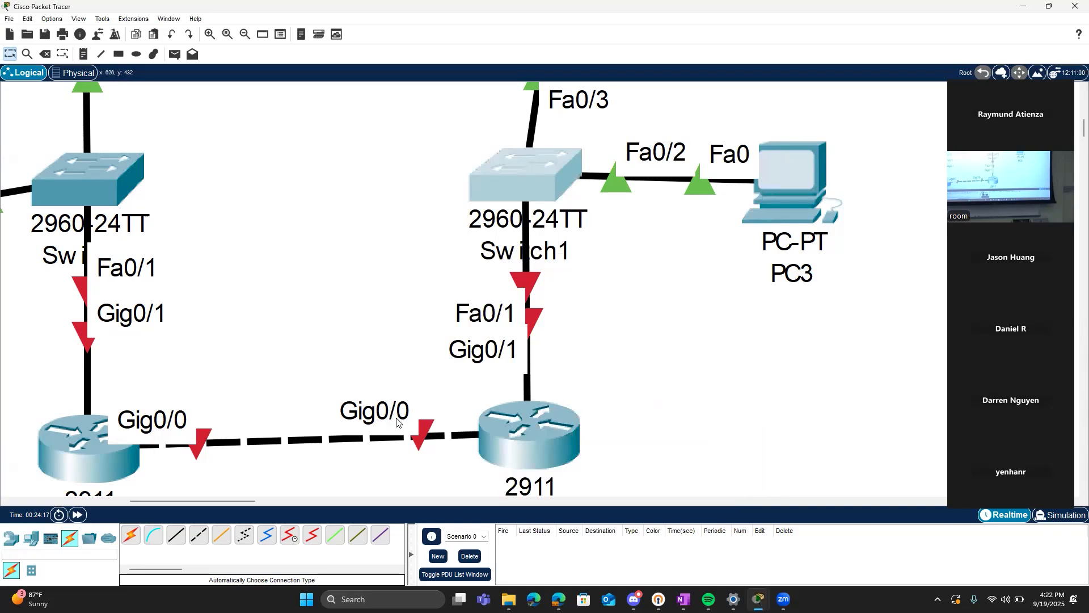
View Router1's command line interface and close it, and briefly bring up Switch1's window before minimizing it again
{"action": "left_click", "coordinate": [525, 434]}
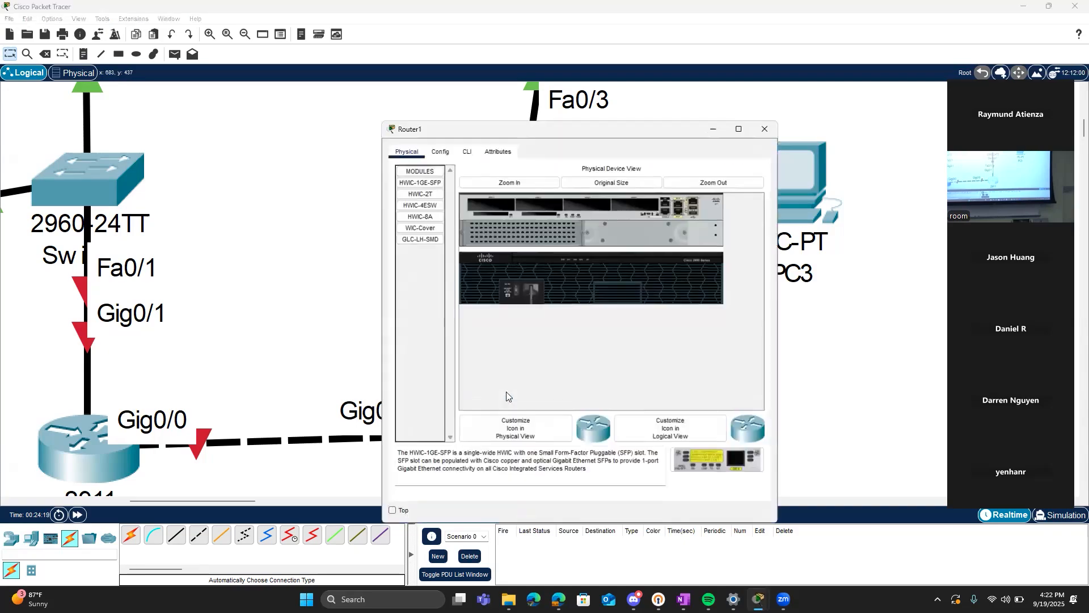
{"action": "left_click", "coordinate": [466, 151]}
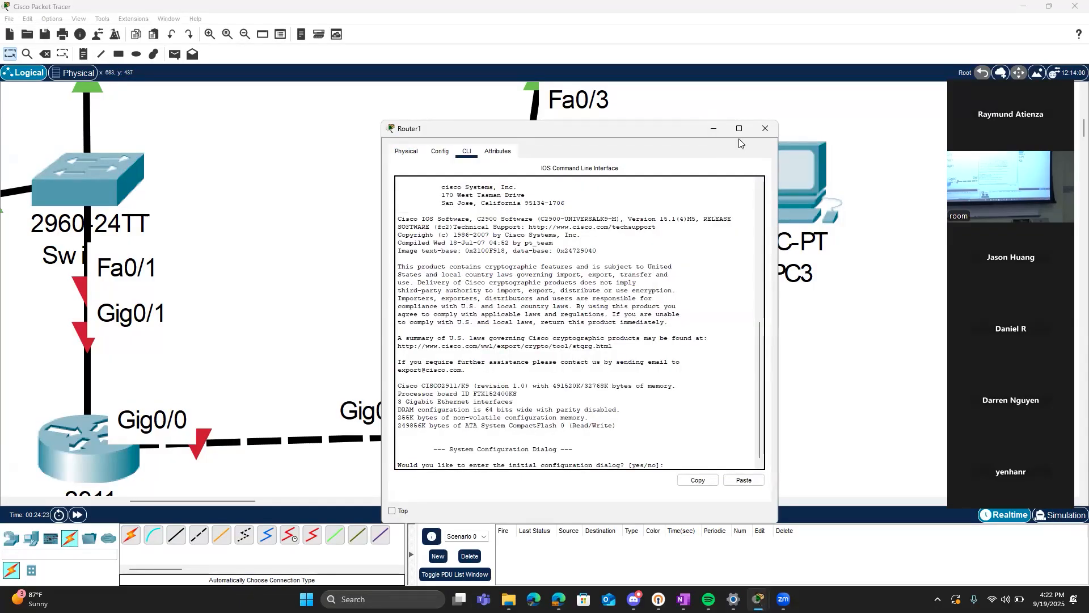
{"action": "left_click", "coordinate": [766, 128]}
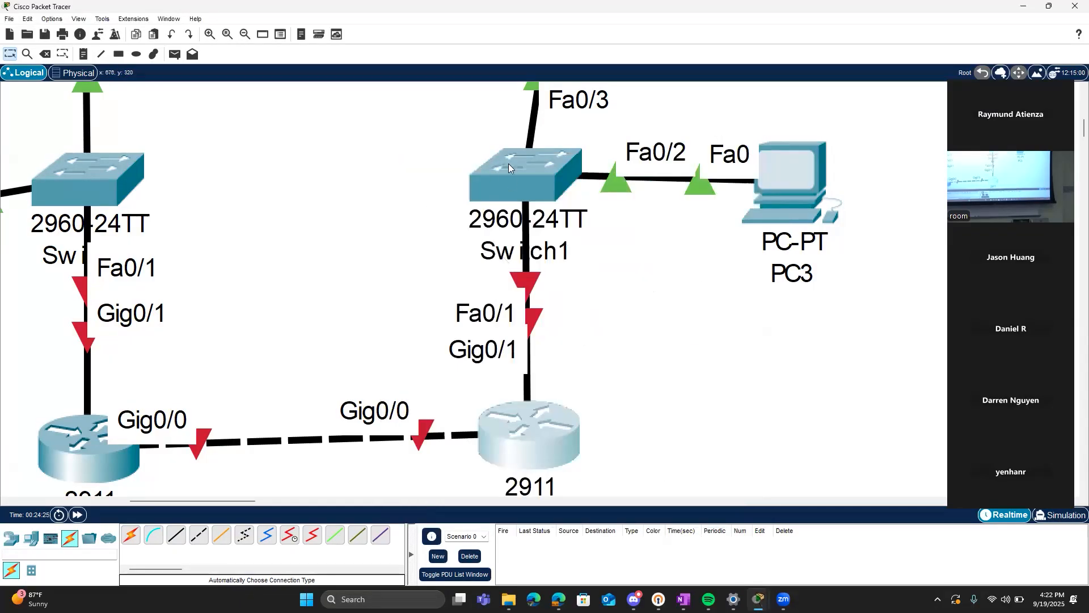
{"action": "left_click", "coordinate": [507, 181]}
{"action": "left_click", "coordinate": [718, 127]}
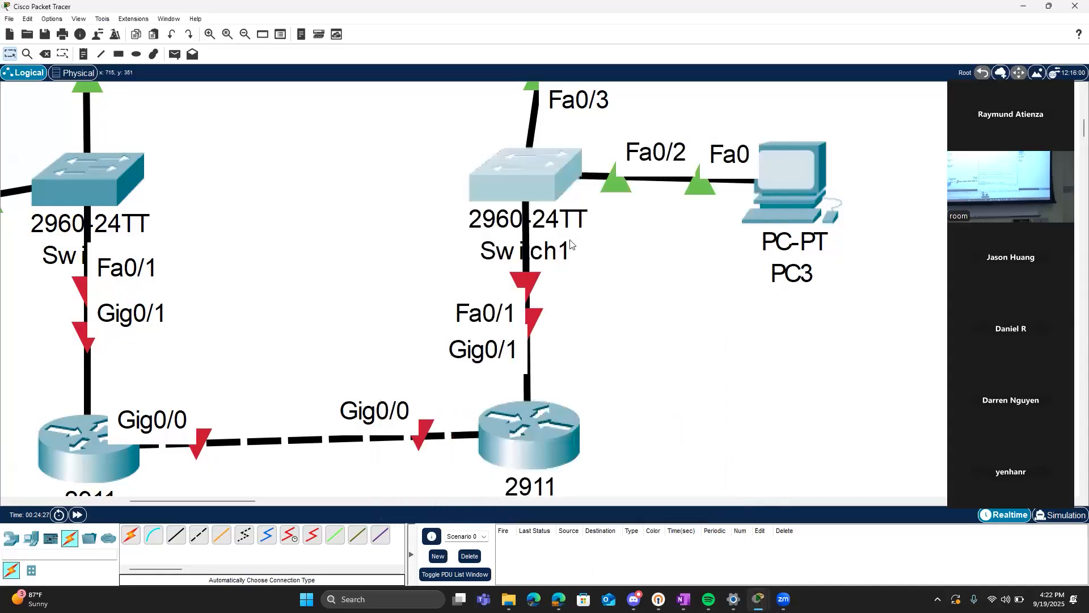
{"action": "mouse_move", "coordinate": [542, 253]}
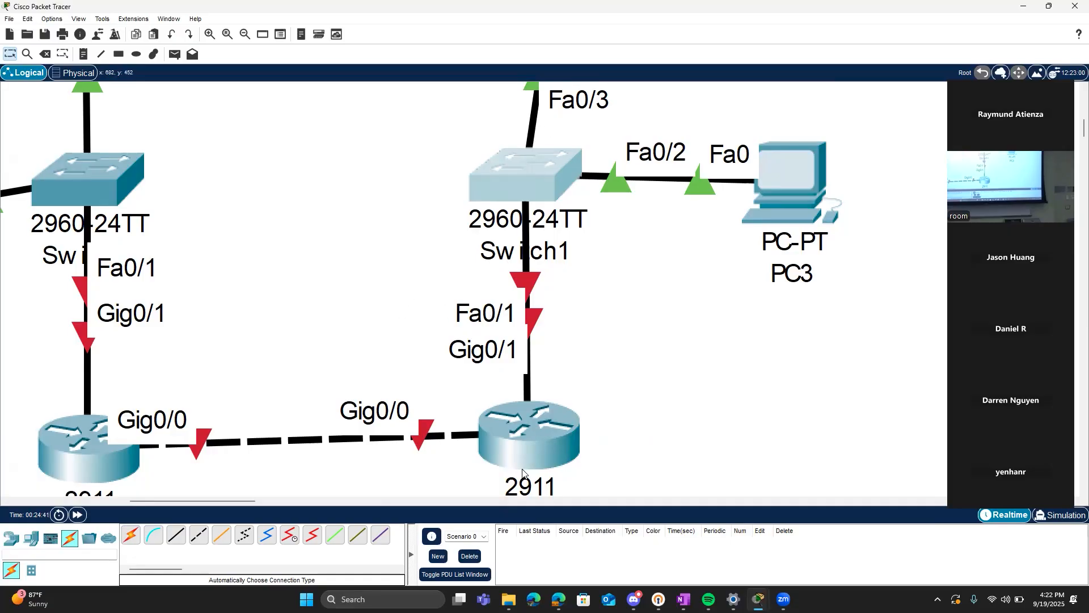
Examine the physical ports of Router1 and Switch1 in their physical device views
{"action": "left_click", "coordinate": [538, 437]}
{"action": "left_click", "coordinate": [407, 152]}
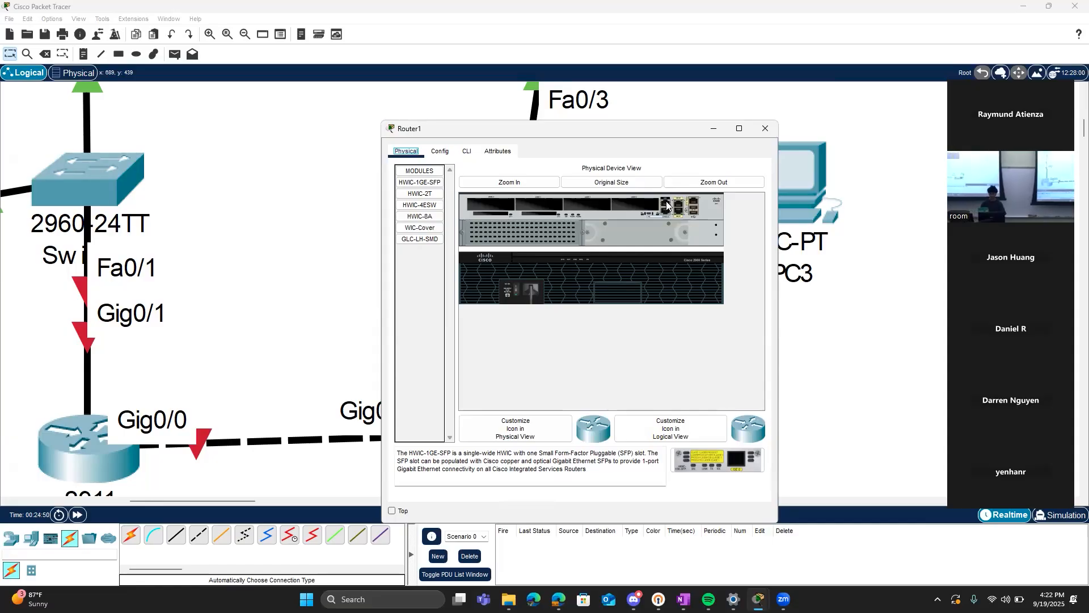
{"action": "left_click", "coordinate": [714, 129]}
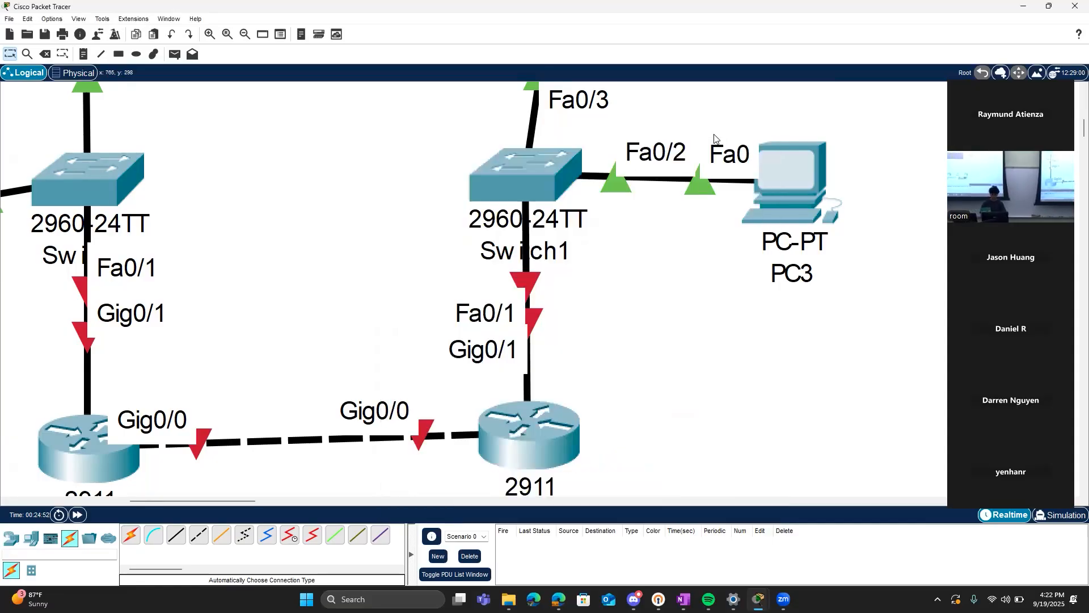
{"action": "left_click", "coordinate": [535, 193]}
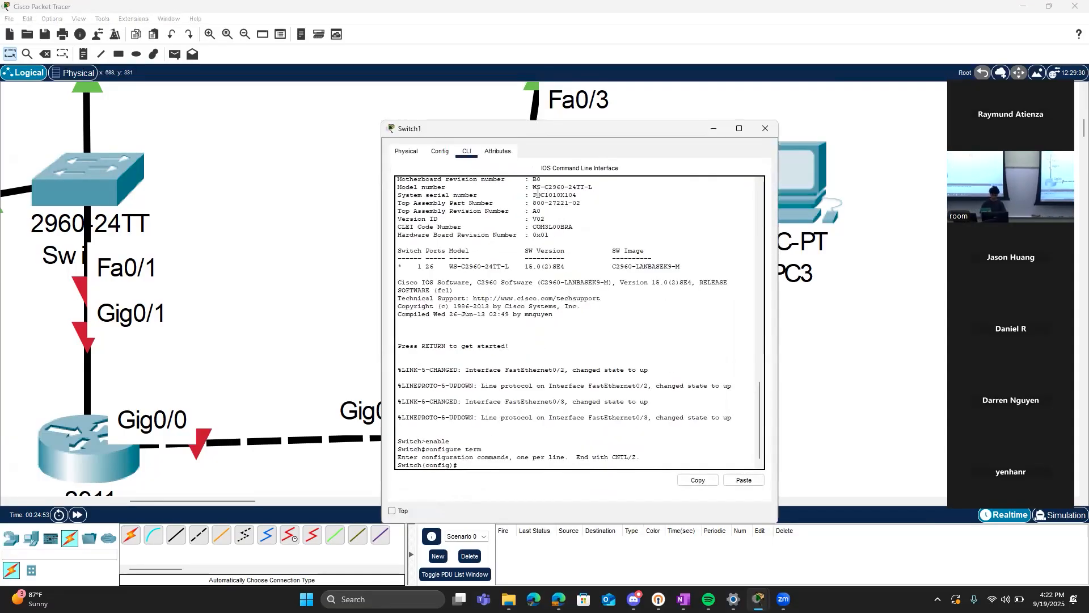
{"action": "left_click", "coordinate": [407, 151]}
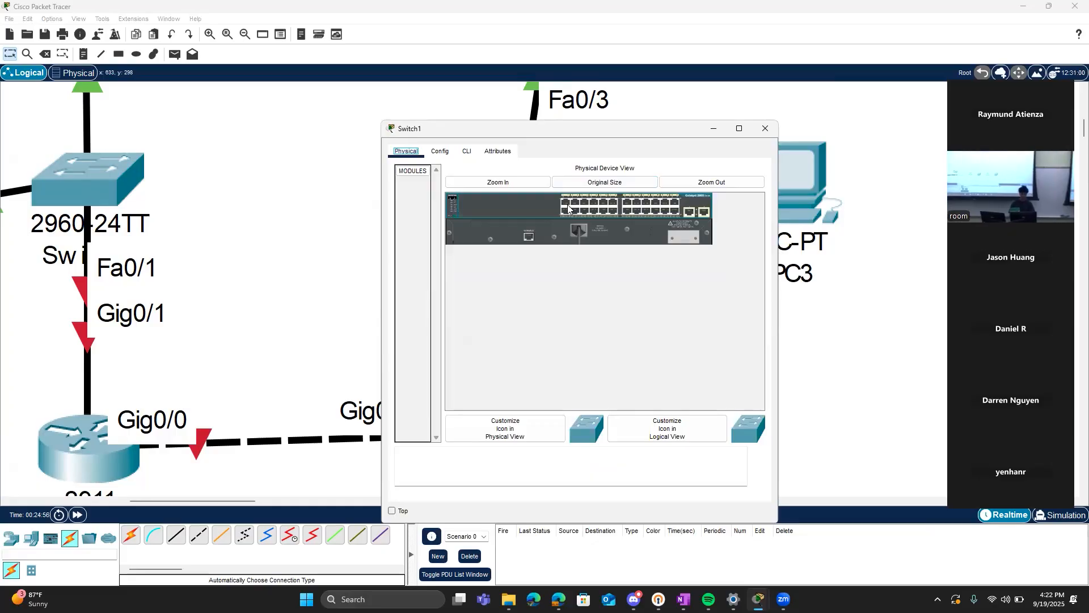
{"action": "left_click", "coordinate": [714, 129]}
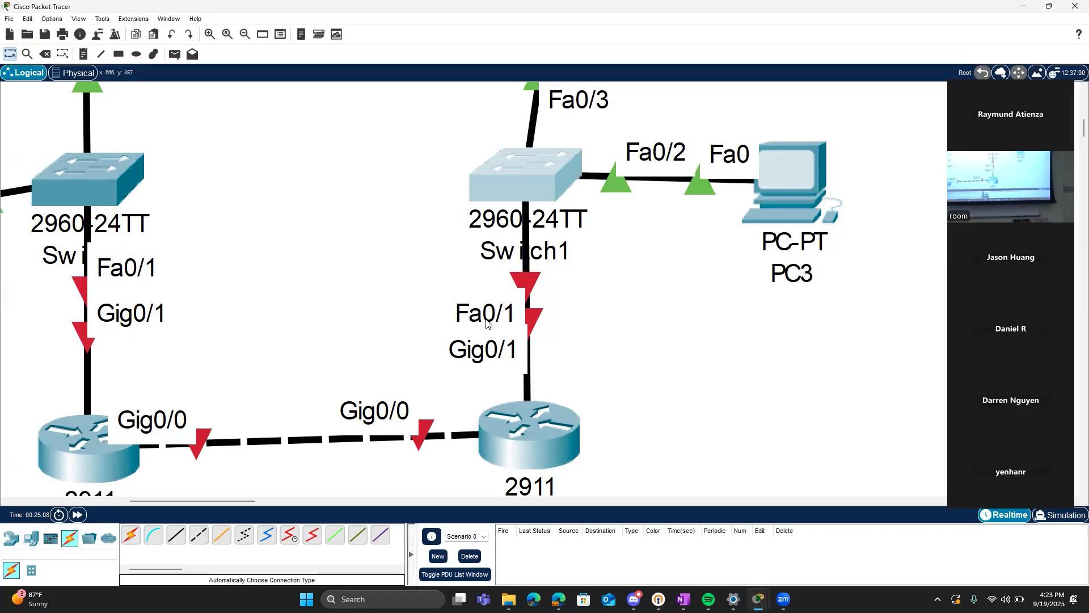
Reopen Switch1's command line interface and move its window aside so Switch1, Router1 and the link between them are uncovered
{"action": "left_click", "coordinate": [505, 183]}
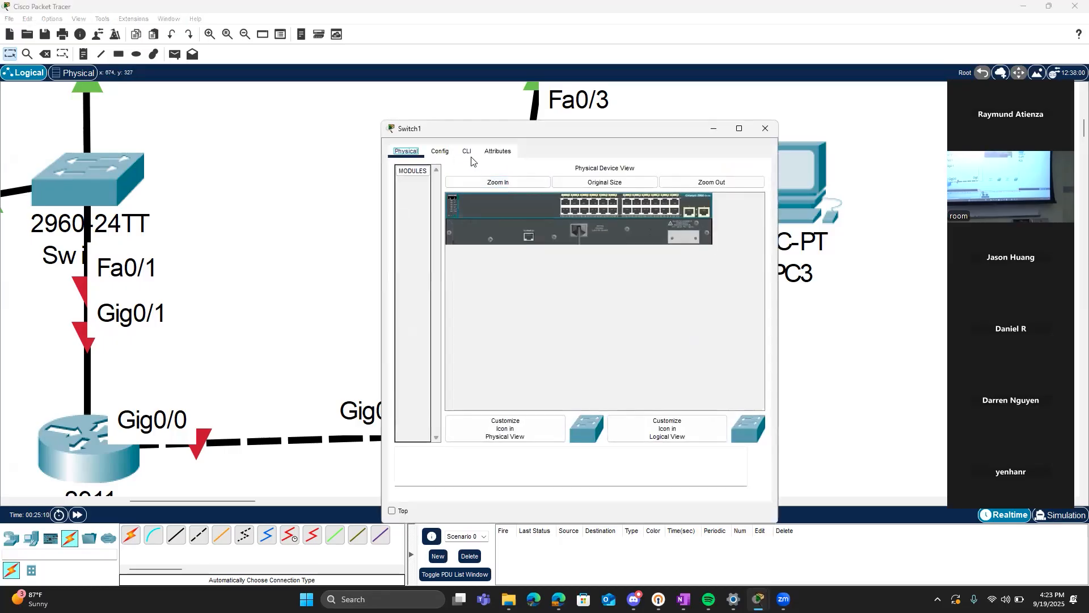
{"action": "left_click", "coordinate": [469, 154]}
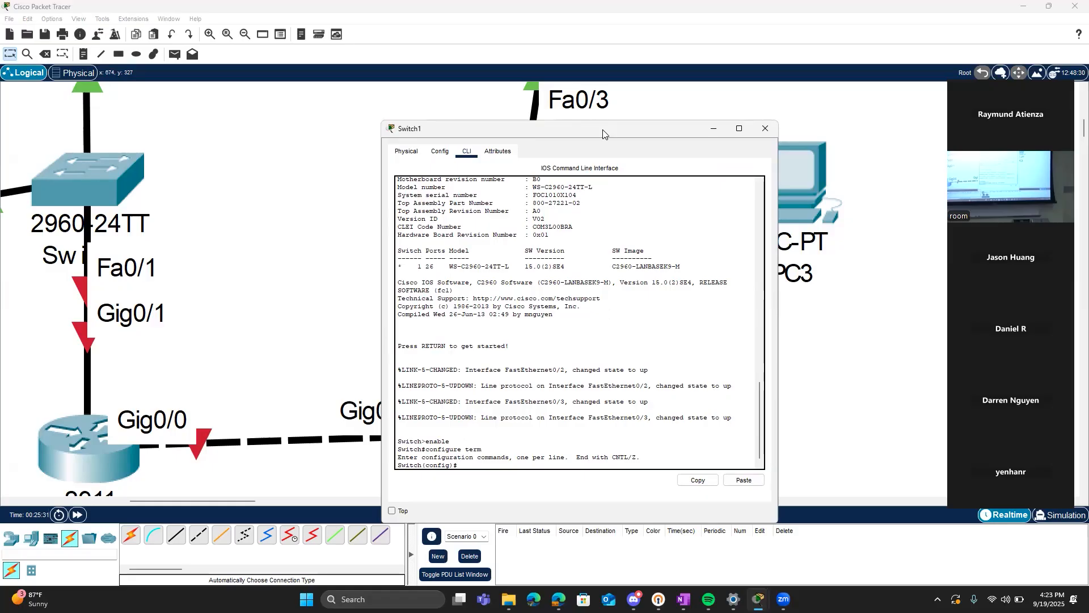
{"action": "left_click_drag", "start_coordinate": [603, 134], "coordinate": [557, 101]}
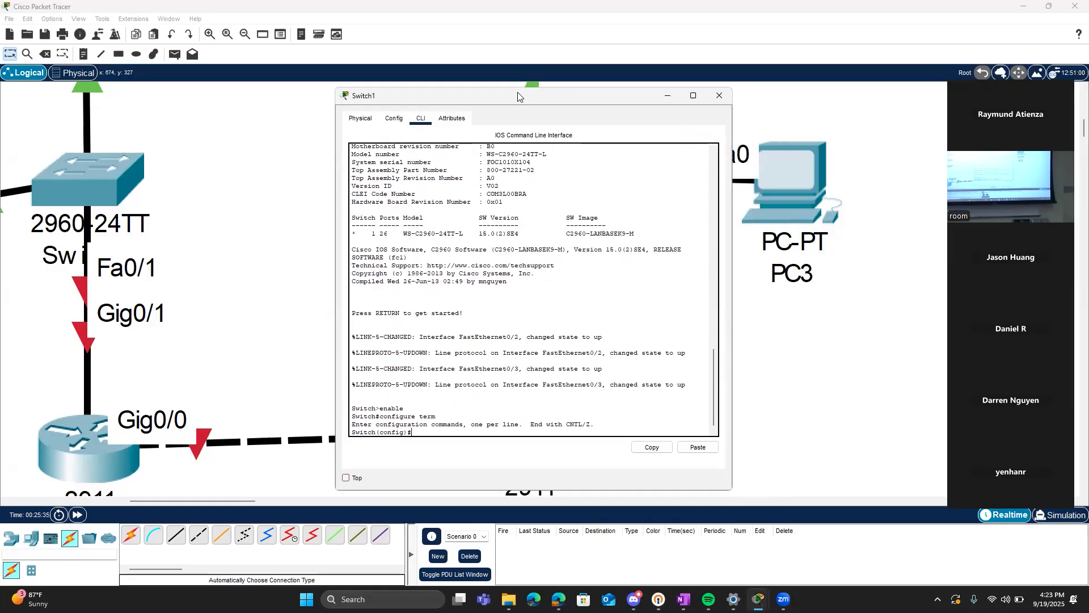
{"action": "left_click_drag", "start_coordinate": [508, 106], "coordinate": [476, 105]}
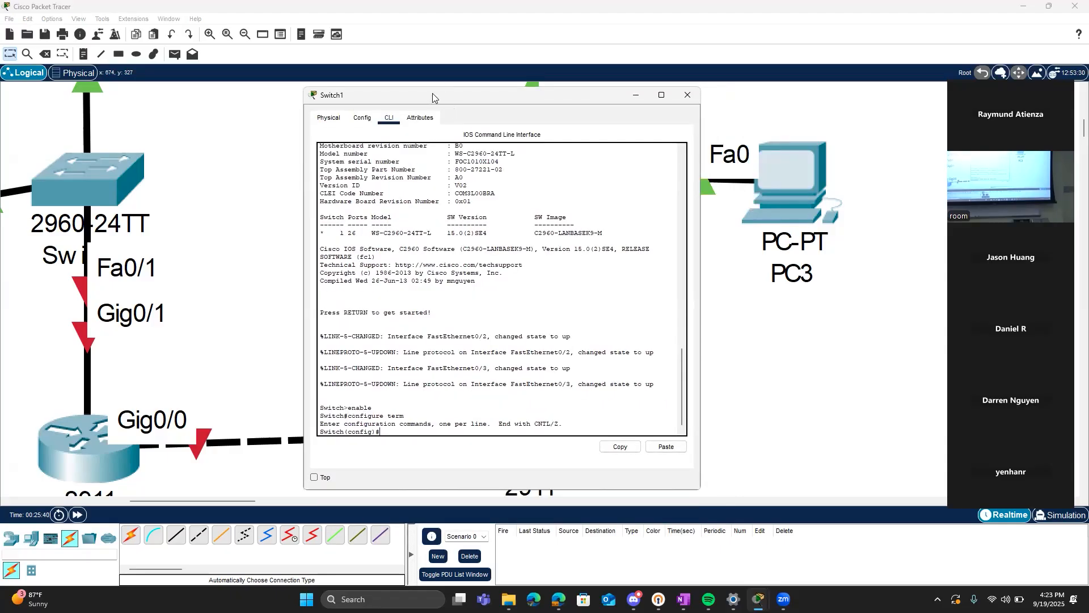
{"action": "left_click_drag", "start_coordinate": [433, 96], "coordinate": [180, 82]}
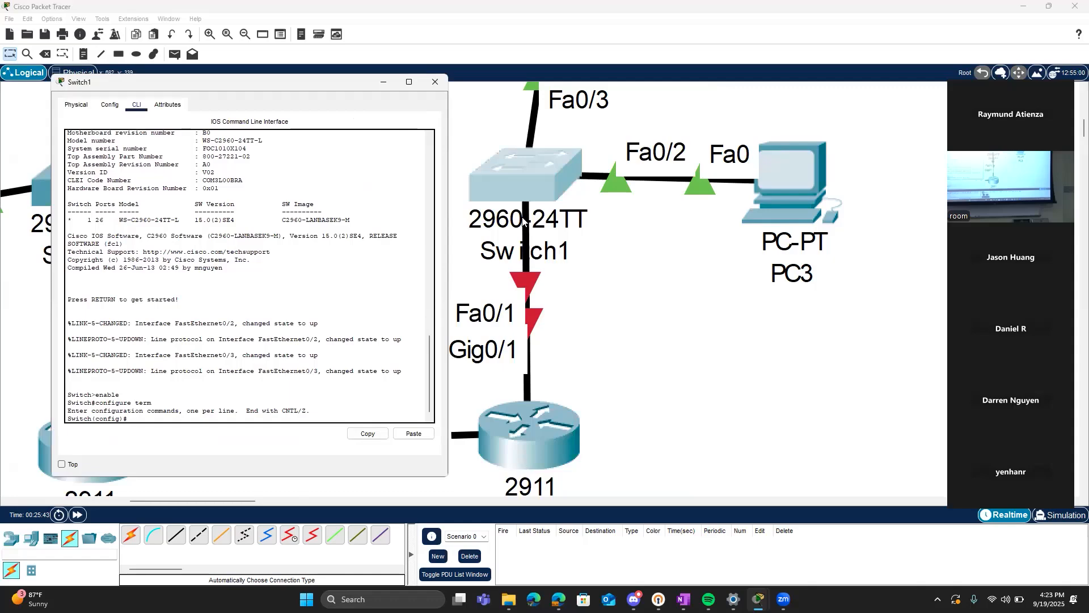
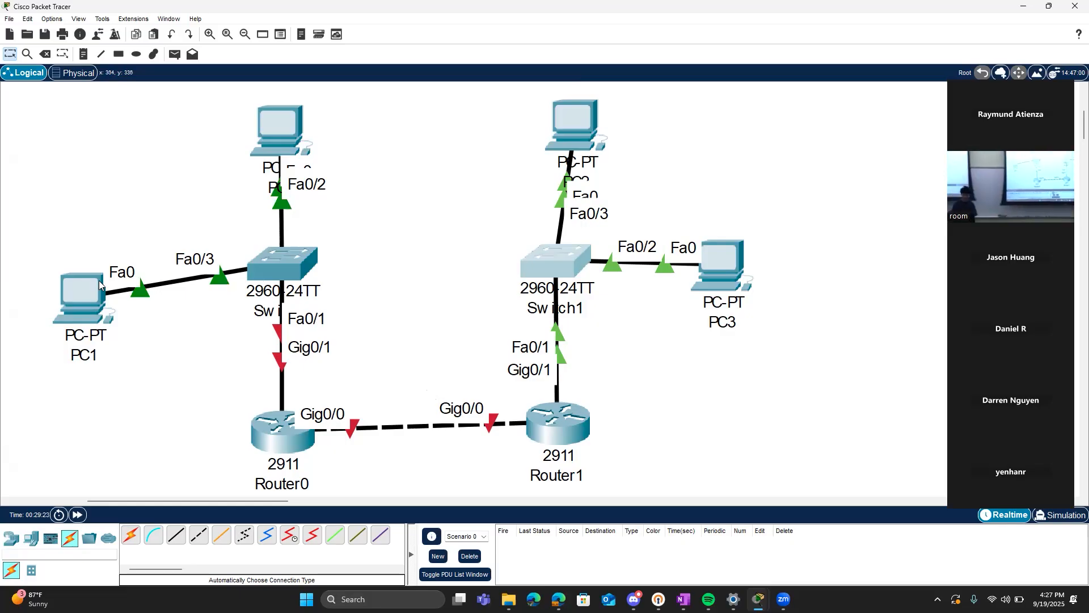
Move PC1 level with Switch0, and place PC2 directly above Switch1 so that their links run straight
{"action": "left_click_drag", "start_coordinate": [94, 290], "coordinate": [105, 264]}
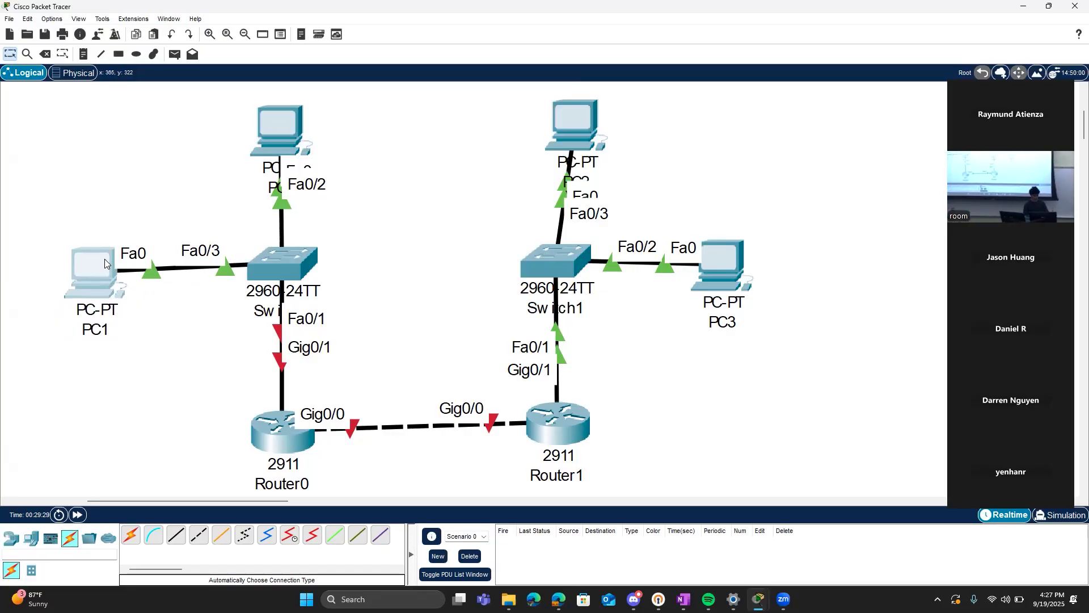
{"action": "left_click_drag", "start_coordinate": [562, 168], "coordinate": [555, 132]}
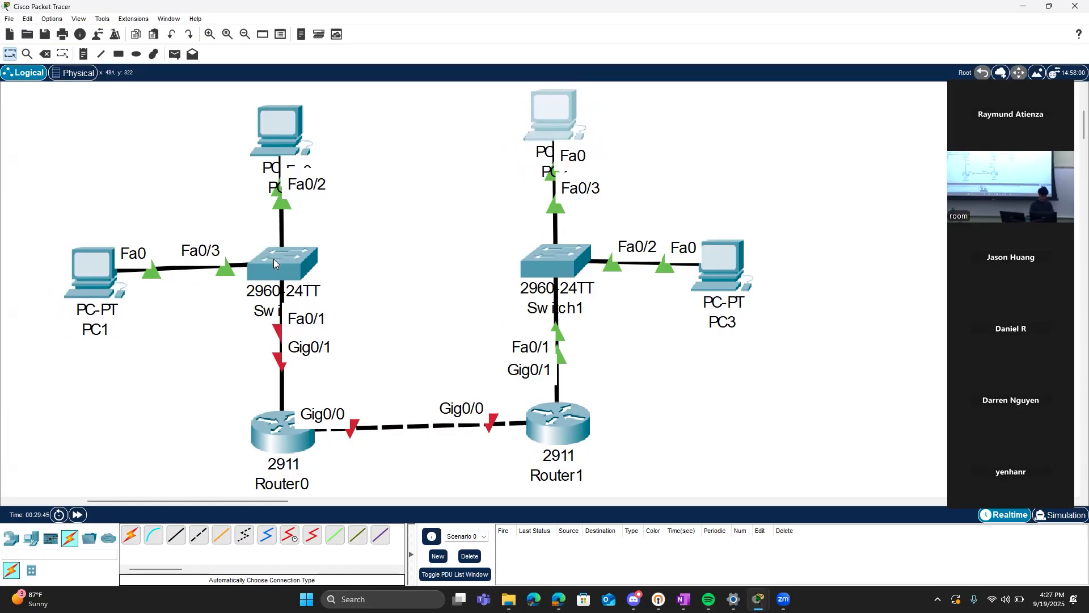
{"action": "mouse_move", "coordinate": [274, 263]}
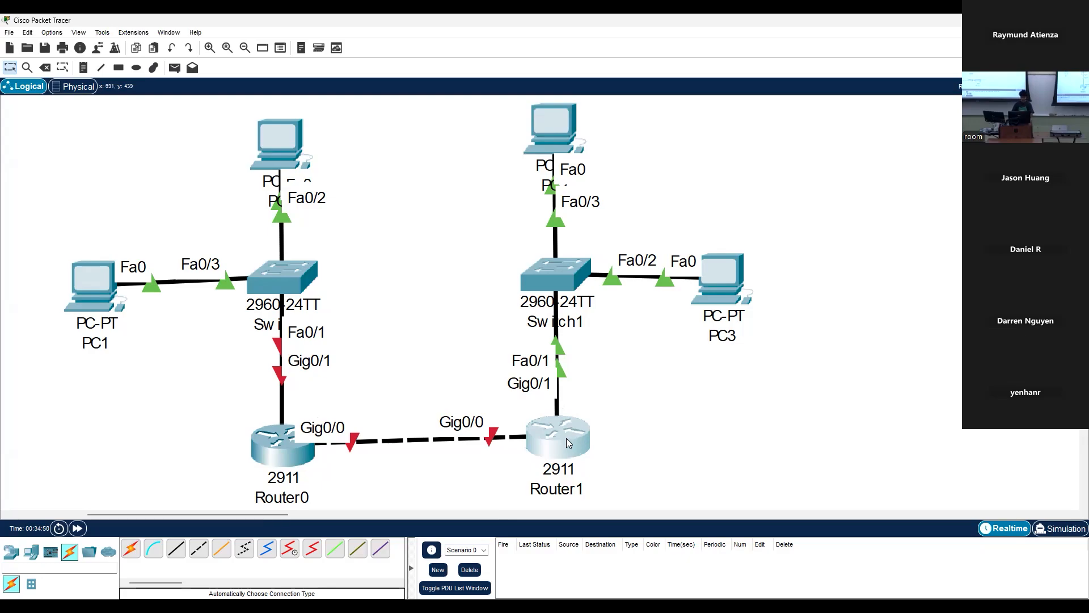
Open the device windows of Router0, PC1 and Router1 in turn
{"action": "mouse_move", "coordinate": [555, 449]}
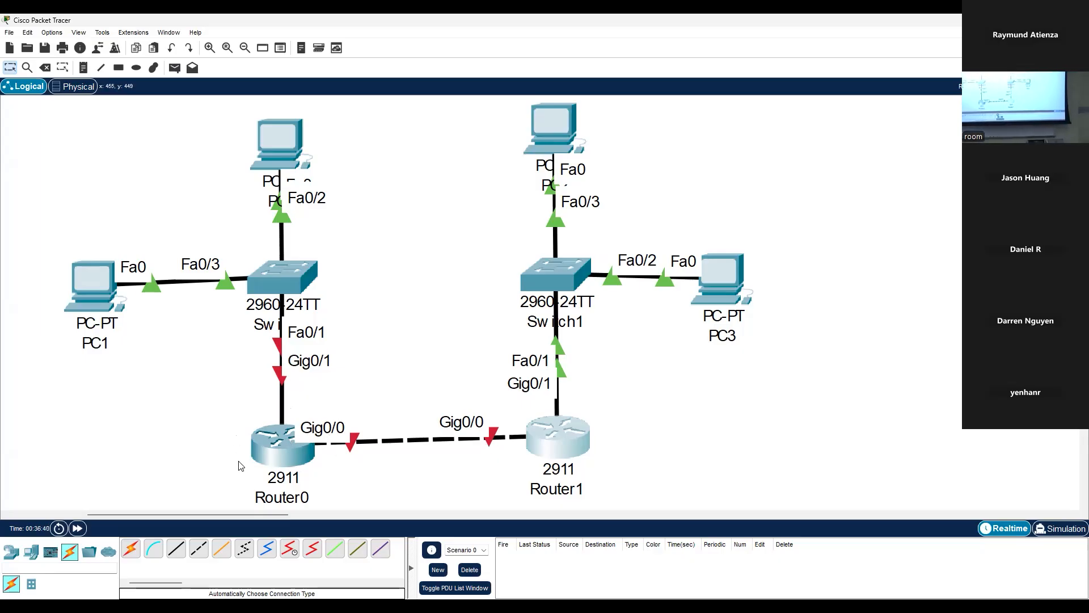
{"action": "left_click", "coordinate": [275, 449]}
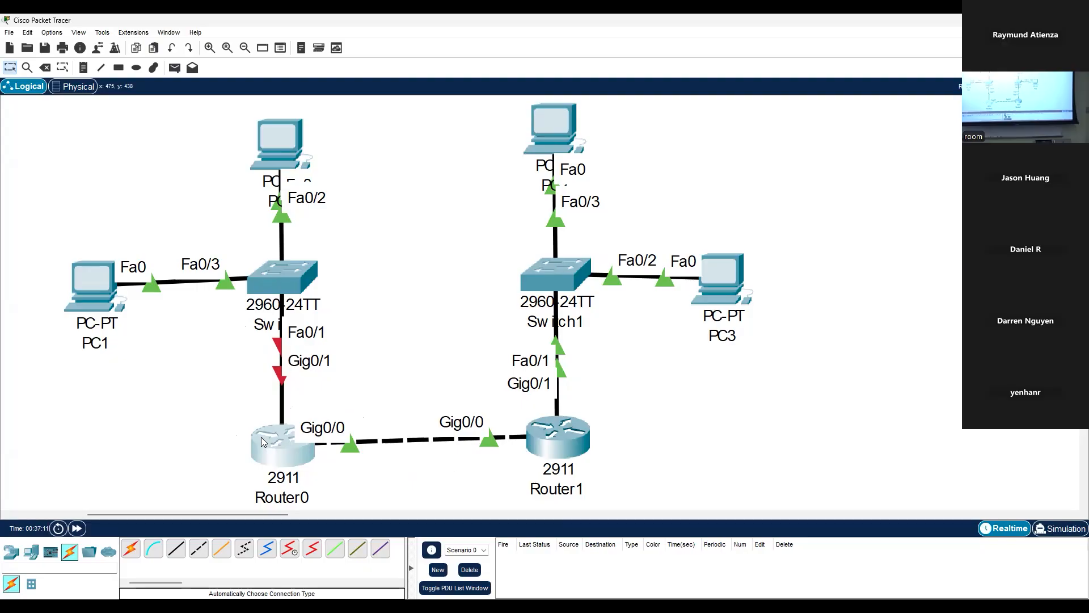
{"action": "mouse_move", "coordinate": [262, 440]}
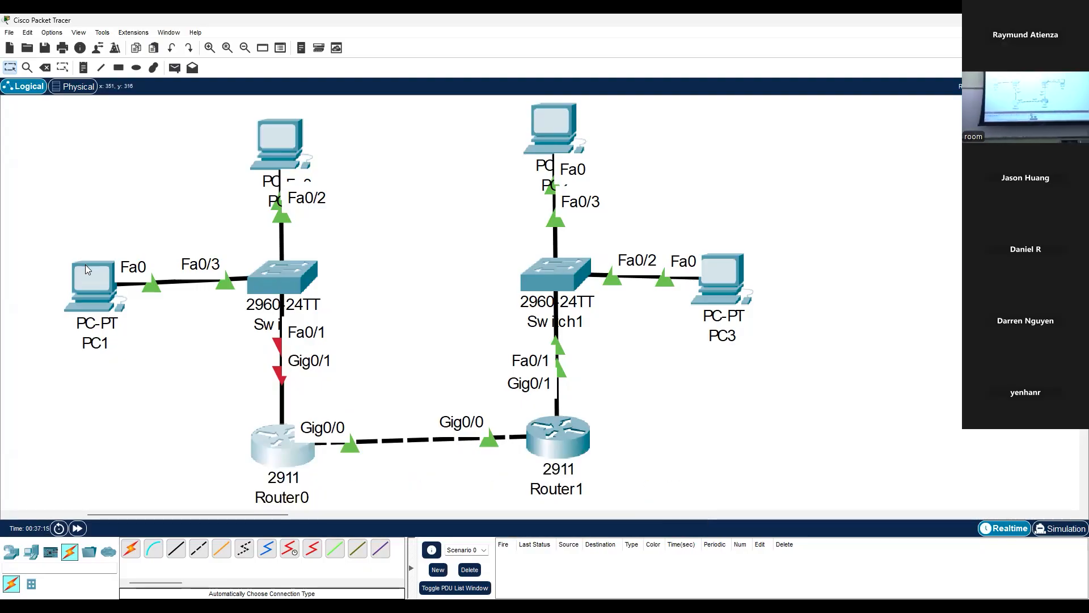
{"action": "mouse_move", "coordinate": [85, 265]}
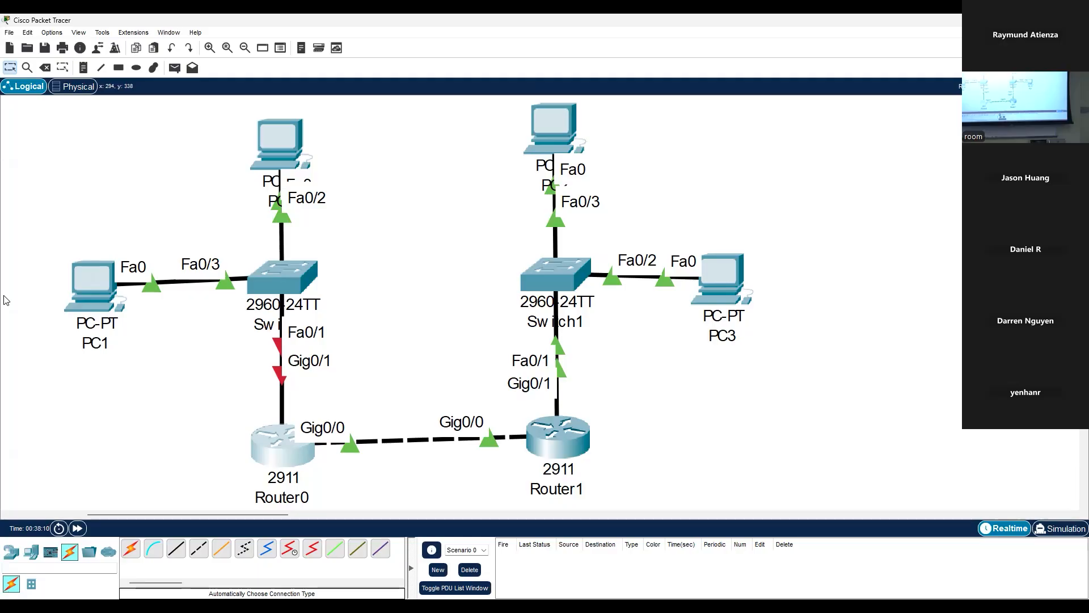
{"action": "left_click", "coordinate": [78, 292]}
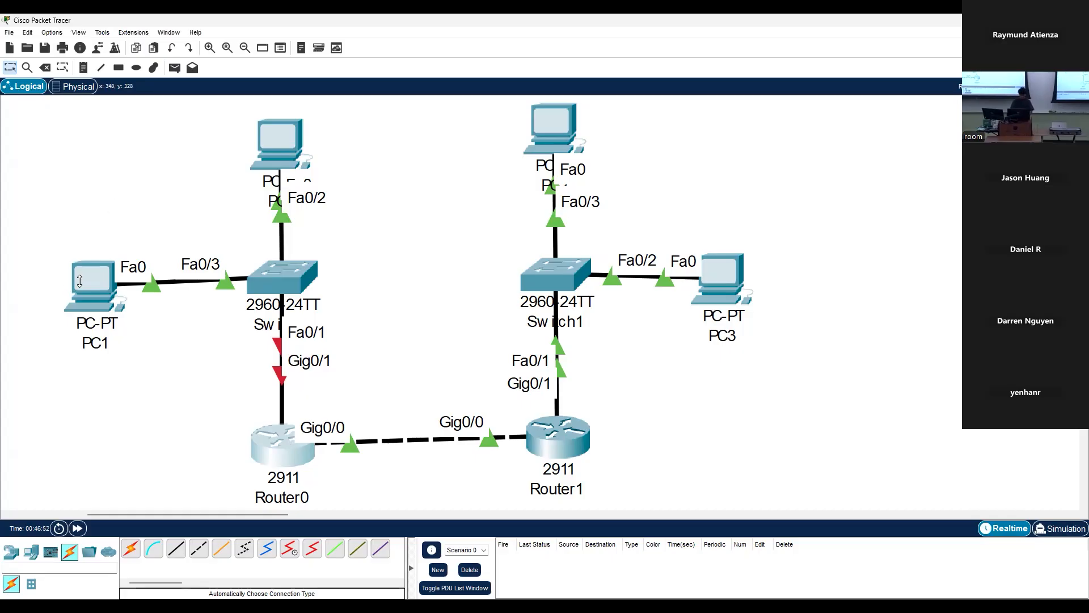
{"action": "mouse_move", "coordinate": [79, 280]}
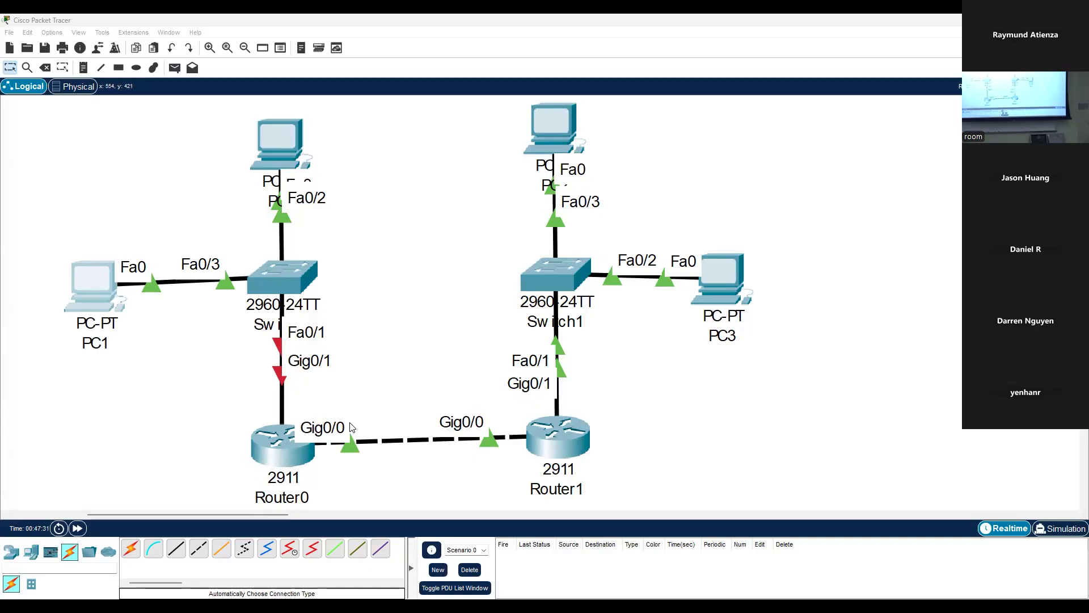
{"action": "left_click", "coordinate": [97, 278]}
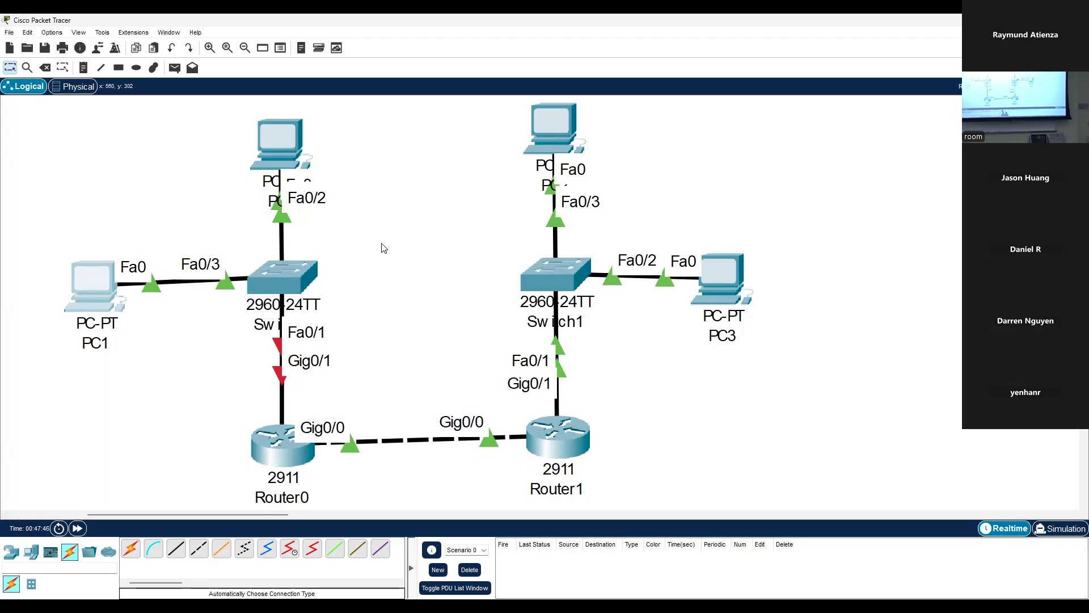
{"action": "left_click", "coordinate": [557, 445]}
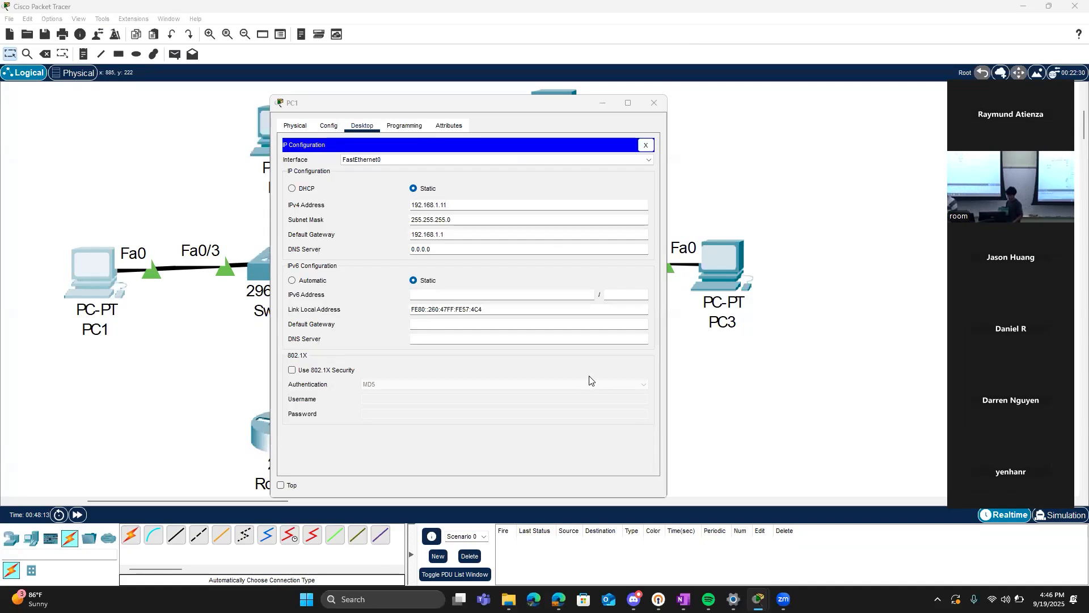
Reopen PC1 and review its physical view and its static IP configuration
{"action": "left_click", "coordinate": [647, 147]}
{"action": "left_click", "coordinate": [655, 103]}
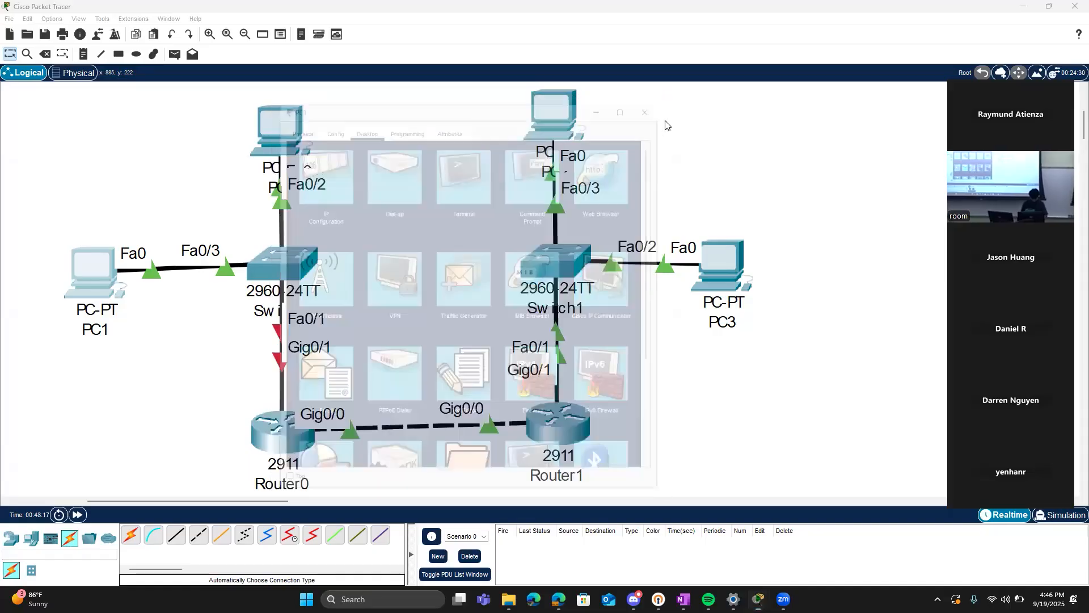
{"action": "left_click", "coordinate": [97, 268]}
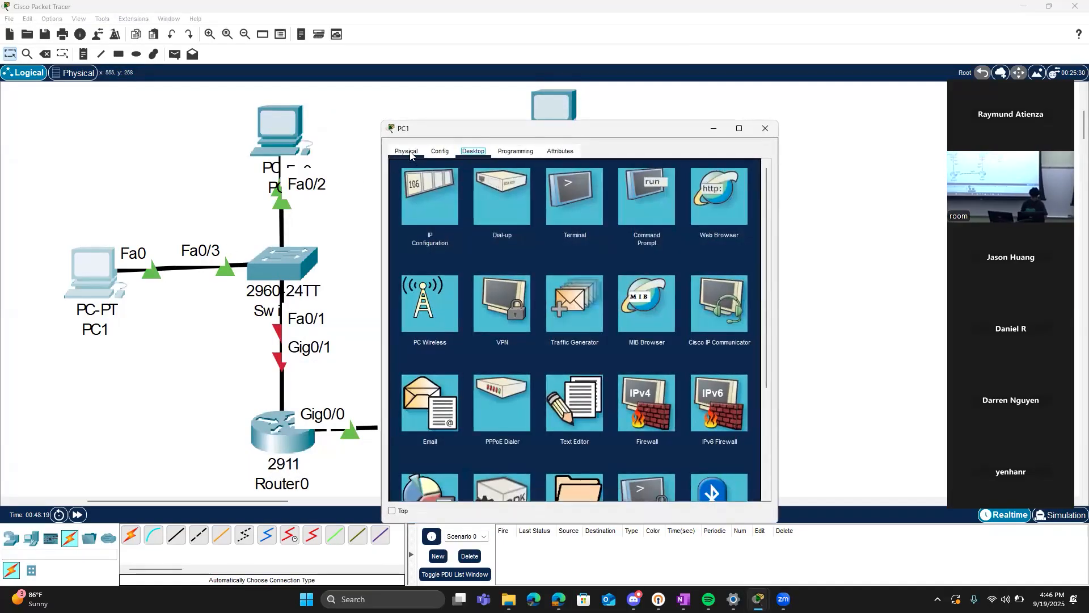
{"action": "left_click", "coordinate": [407, 152]}
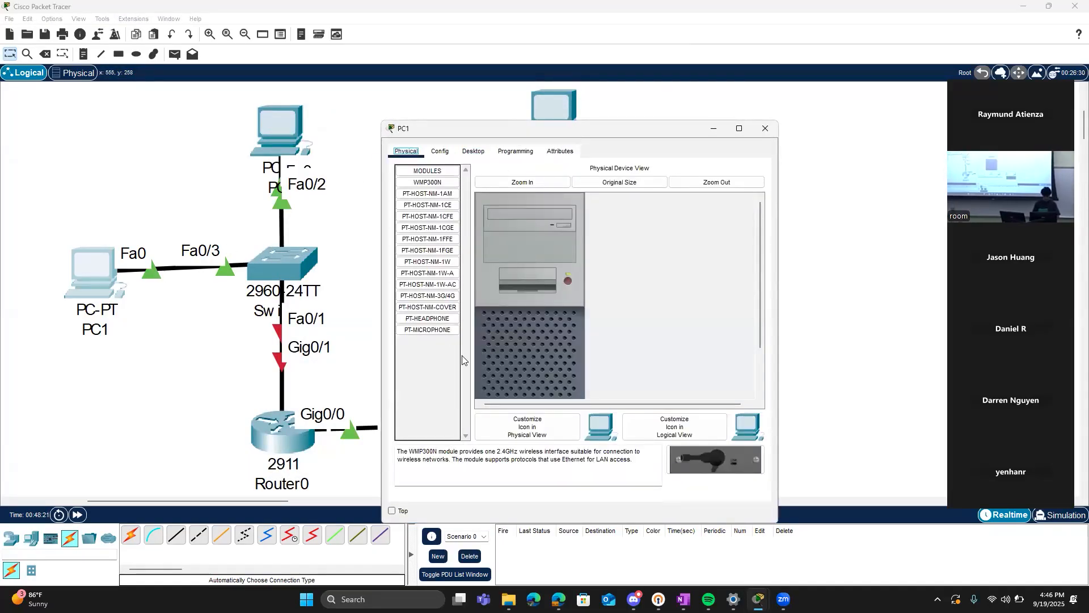
{"action": "left_click", "coordinate": [472, 151]}
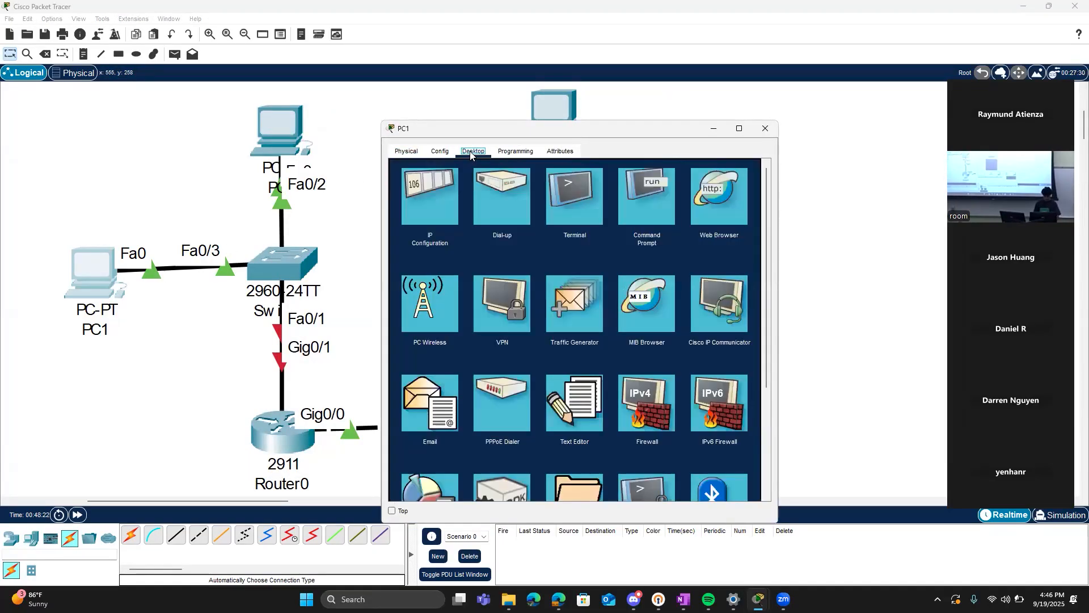
{"action": "left_click", "coordinate": [436, 212]}
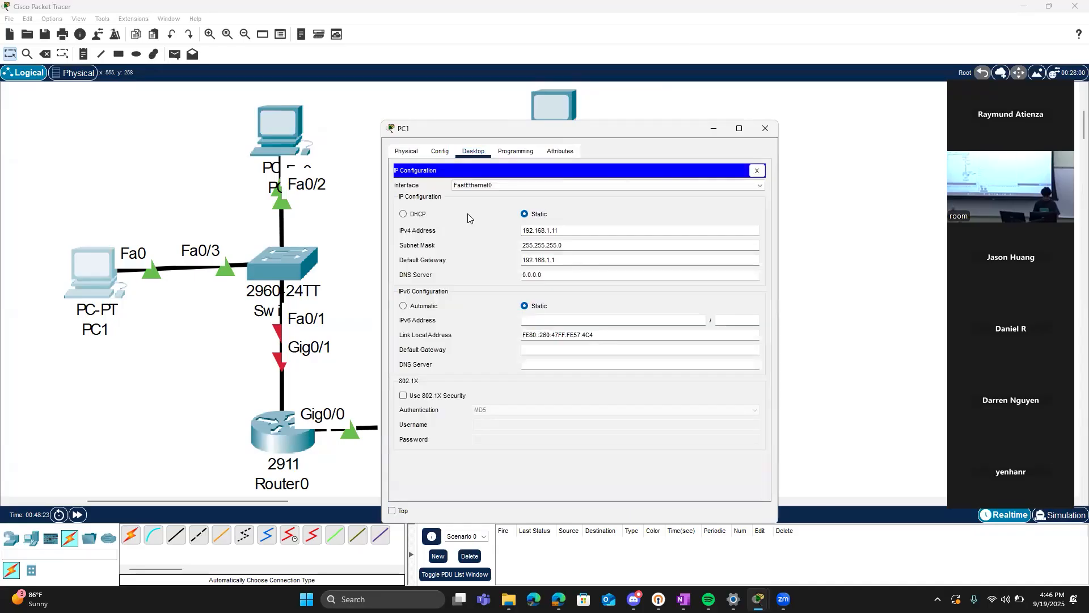
{"action": "left_click", "coordinate": [588, 229]}
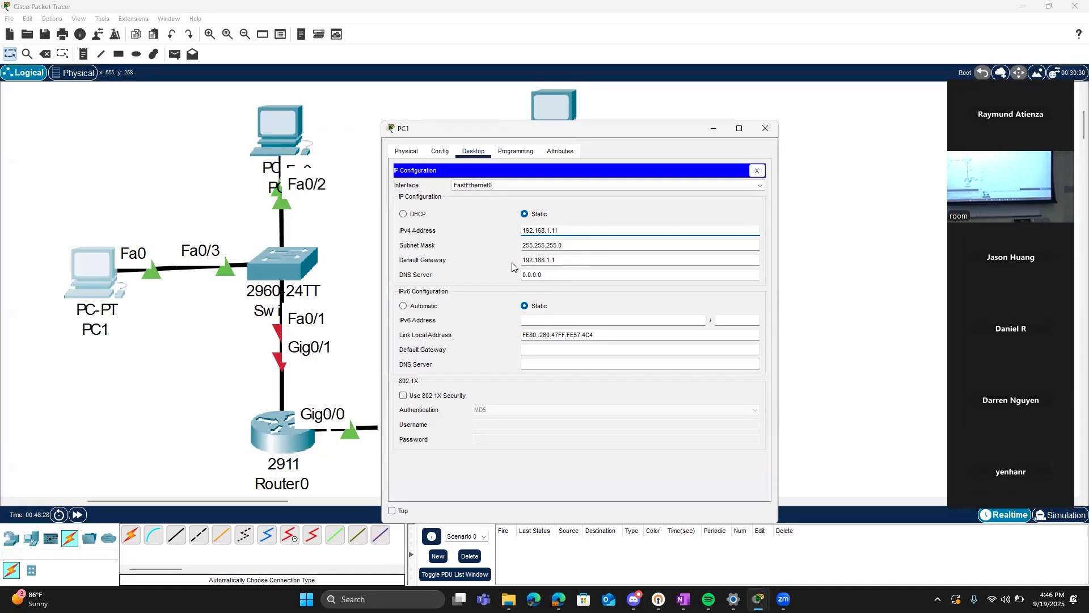
{"action": "left_click", "coordinate": [563, 215]}
{"action": "left_click", "coordinate": [714, 128]}
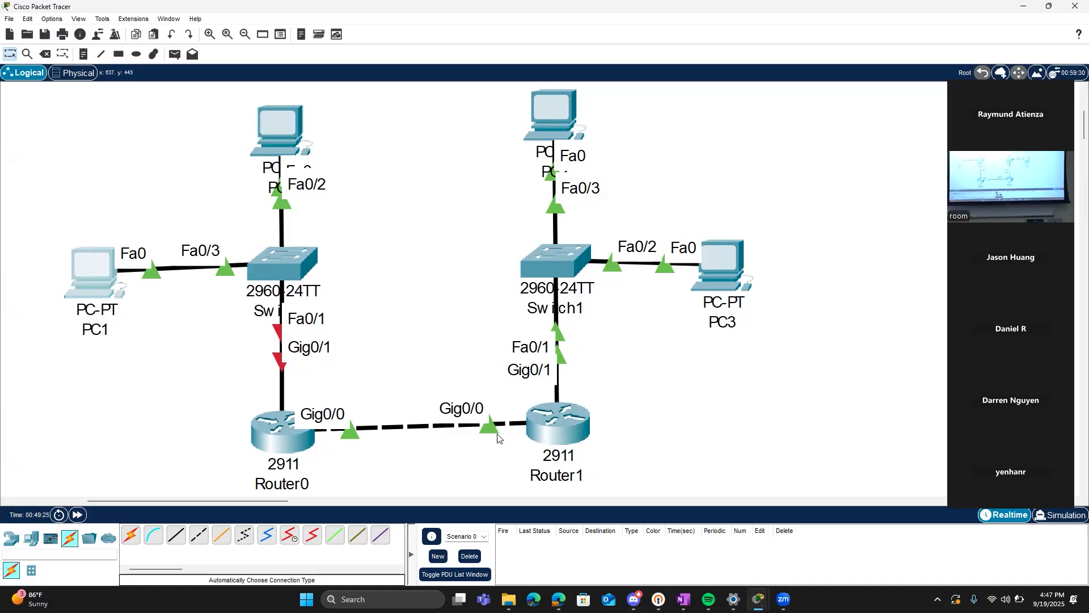
Open Router1's command line with its window clear of Switch1, and enter global configuration mode with en and conf t
{"action": "left_click", "coordinate": [554, 437]}
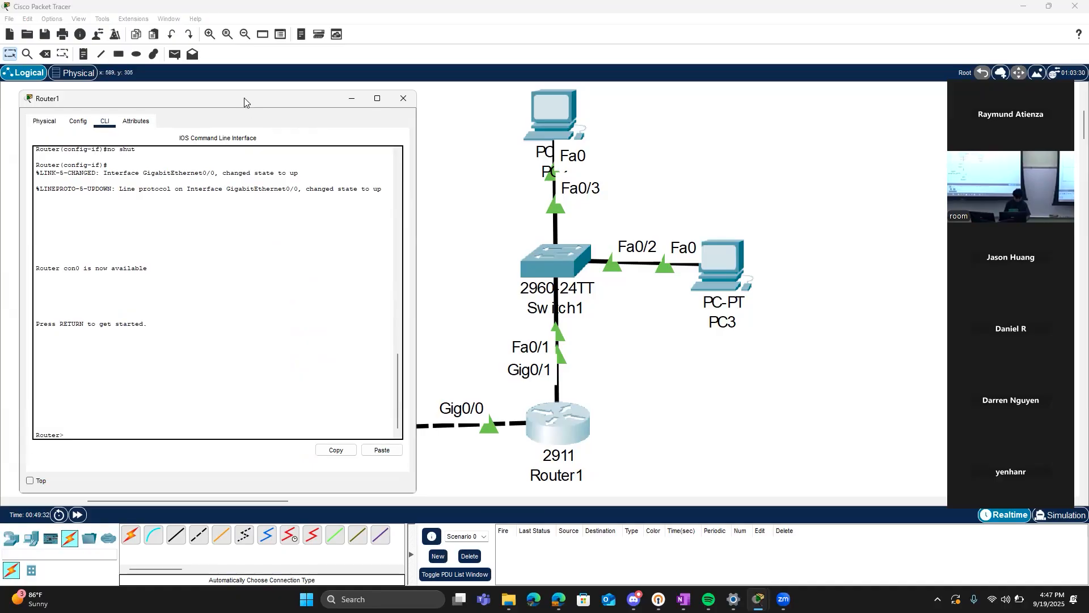
{"action": "left_click_drag", "start_coordinate": [244, 98], "coordinate": [297, 96]}
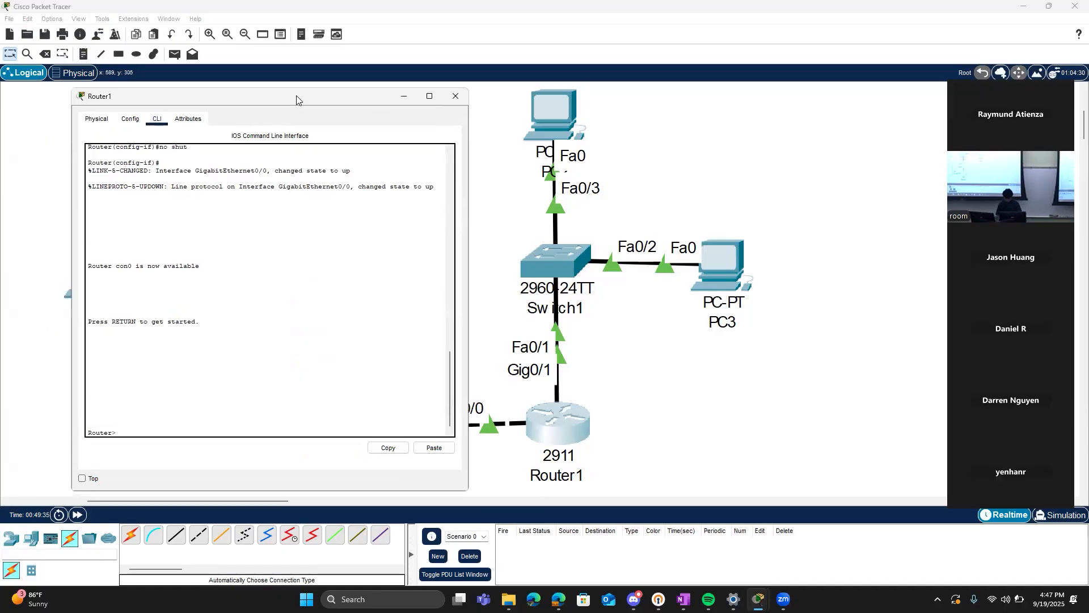
{"action": "key", "text": "Return"}
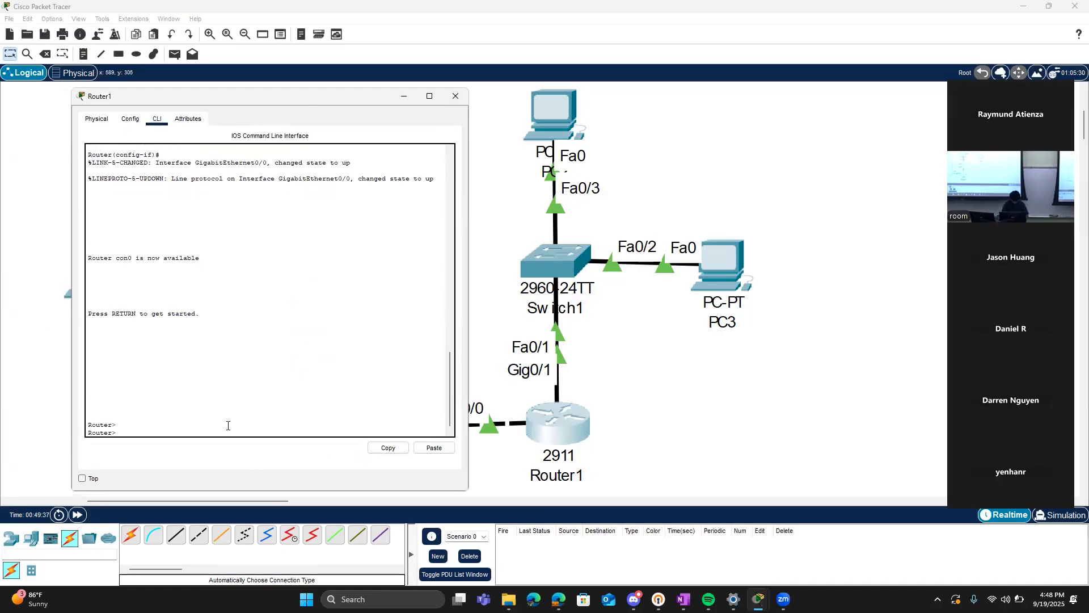
{"action": "type", "text": "en"}
{"action": "key", "text": "Return"}
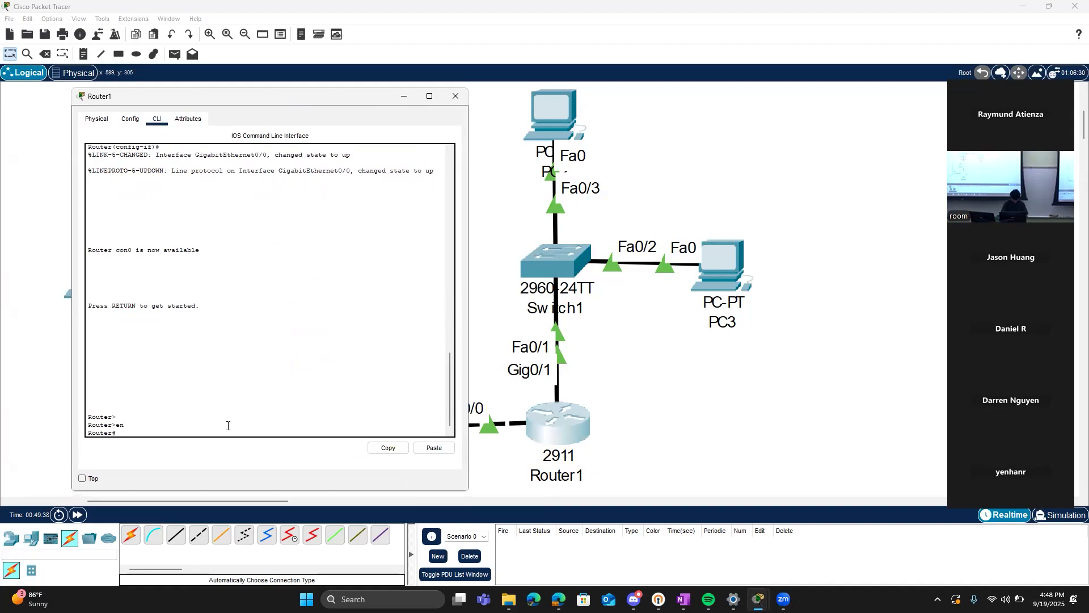
{"action": "type", "text": "conf t"}
{"action": "key", "text": "Return"}
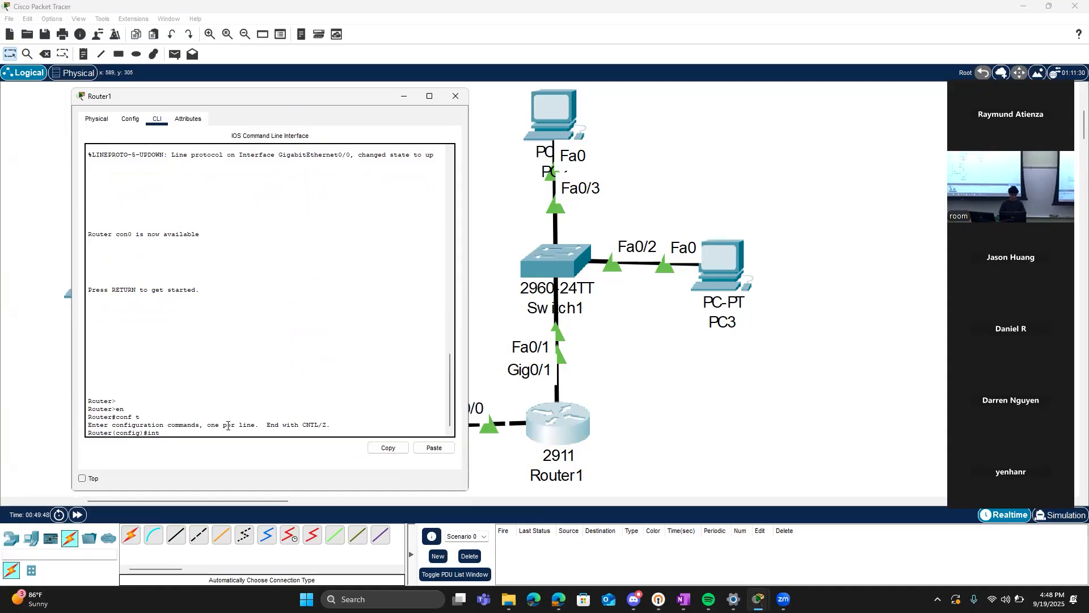
Close the leftover Switch1, Router0 and PC1 device windows and return to Router1's command line
{"action": "left_click", "coordinate": [456, 96]}
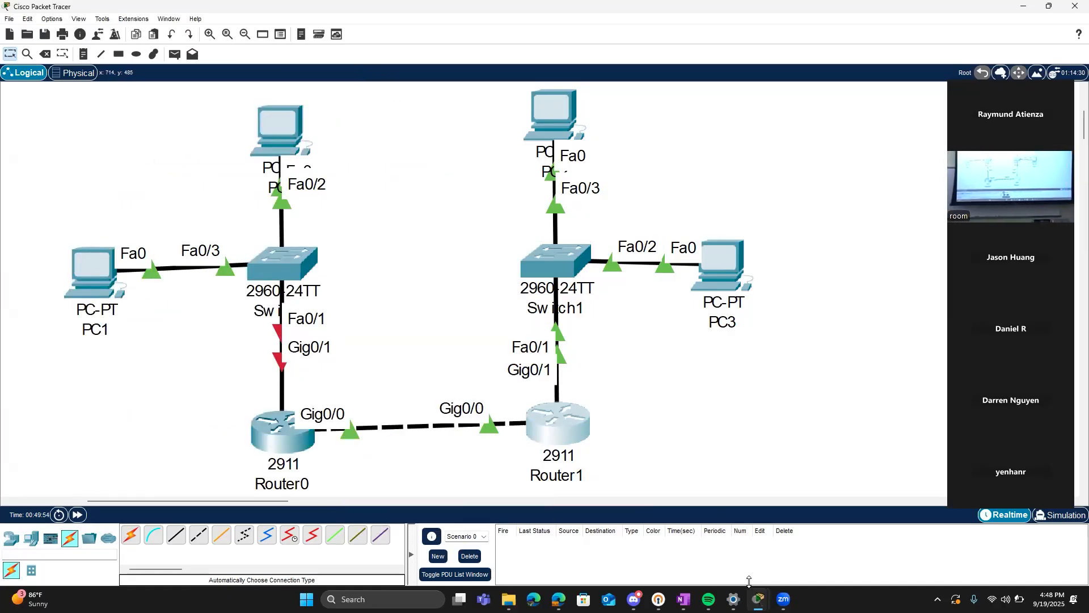
{"action": "mouse_move", "coordinate": [759, 599]}
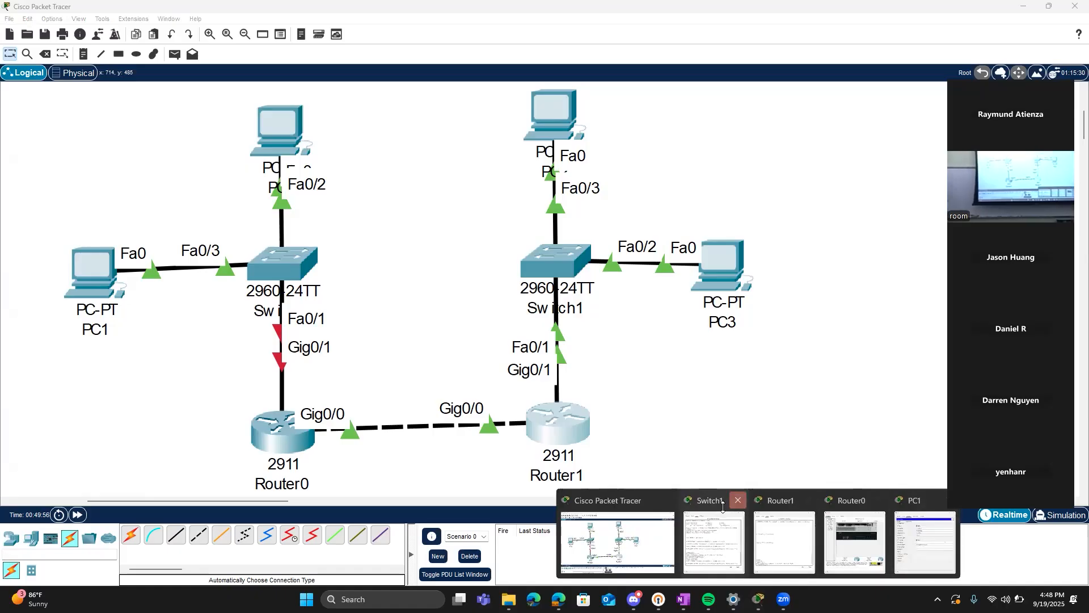
{"action": "left_click", "coordinate": [738, 500]}
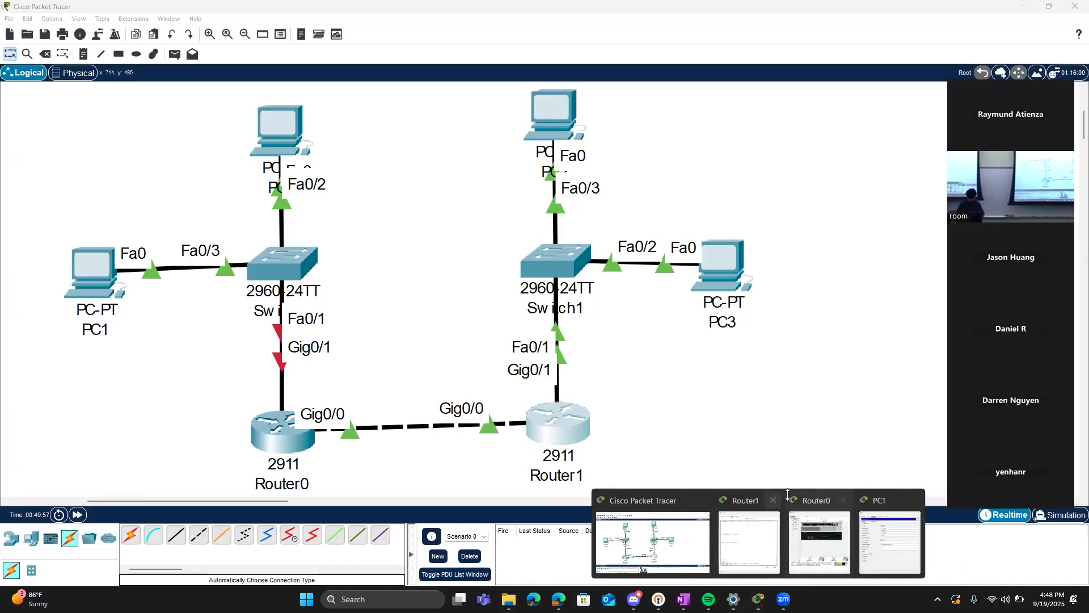
{"action": "left_click", "coordinate": [844, 500]}
{"action": "left_click", "coordinate": [878, 500]}
{"action": "left_click", "coordinate": [794, 539]}
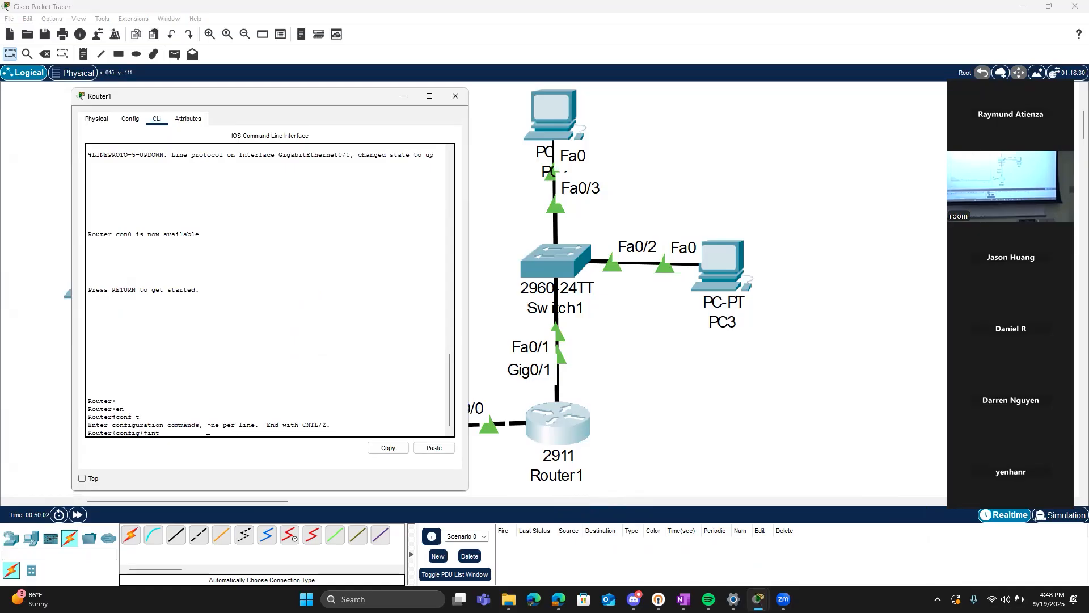
Select interface g0/0 on Router1 and assign it IP address 10.10.10.2 with mask 255.255.255.0
{"action": "type", "text": "g0/0"}
{"action": "key", "text": "Return"}
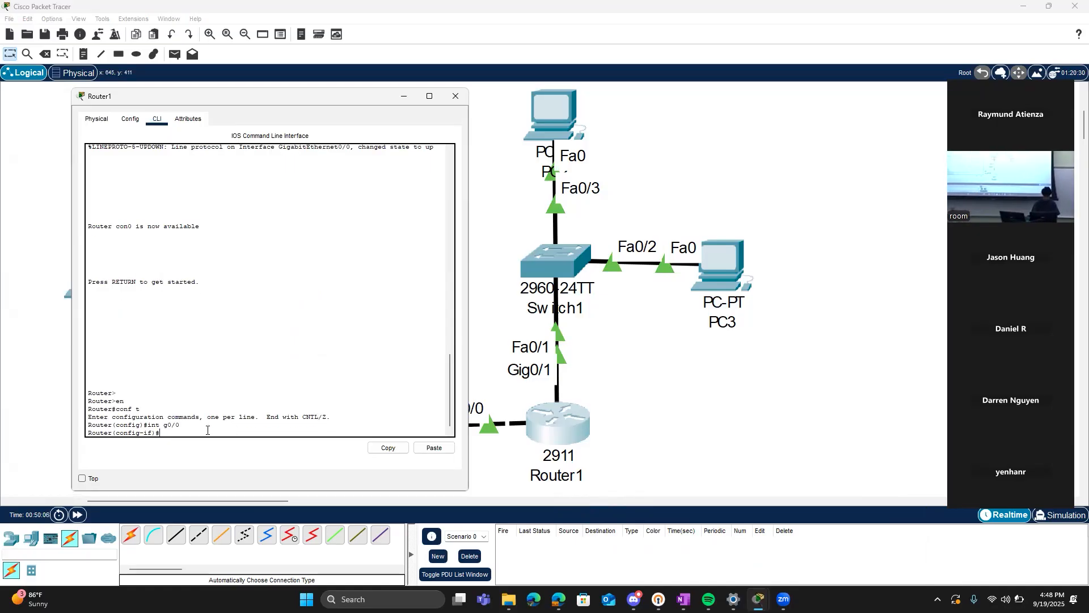
{"action": "type", "text": "i"}
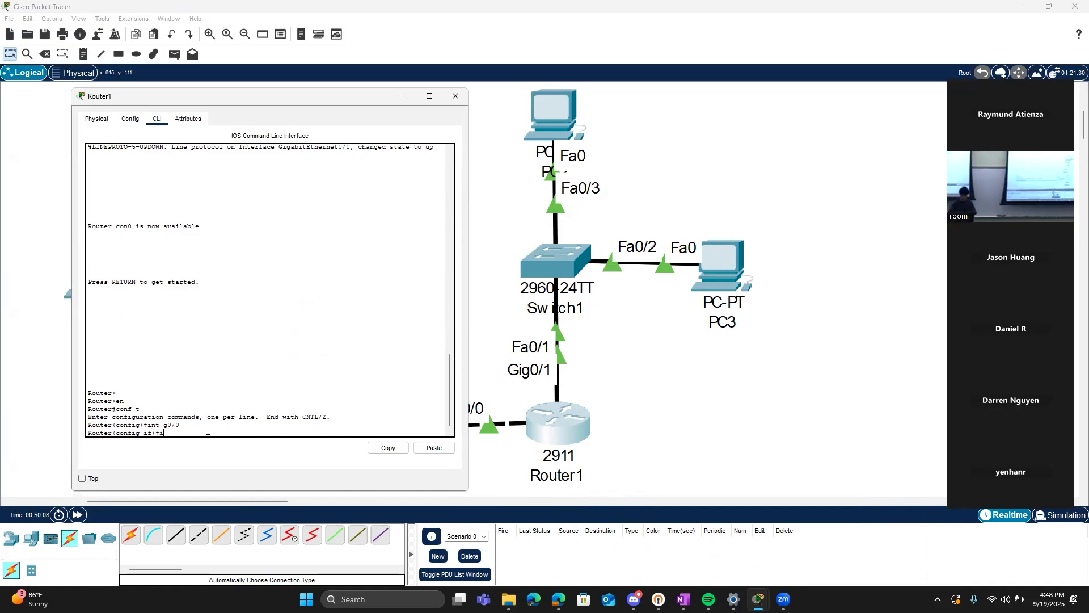
{"action": "type", "text": "p address "}
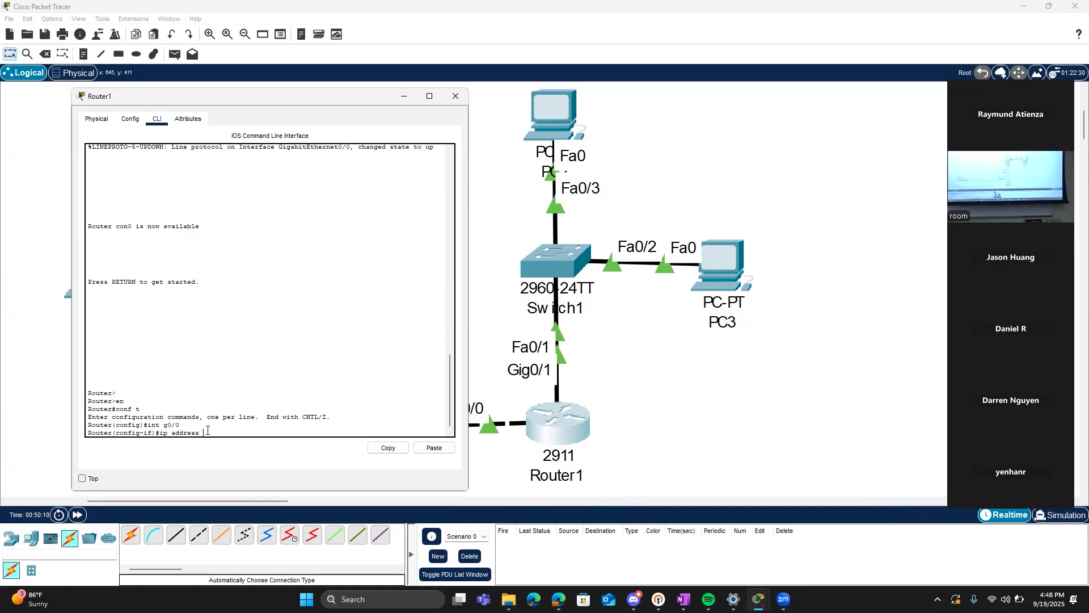
{"action": "type", "text": "192"}
{"action": "key", "text": "BackSpace"}
{"action": "key", "text": "BackSpace"}
{"action": "key", "text": "BackSpace"}
{"action": "key", "text": "BackSpace"}
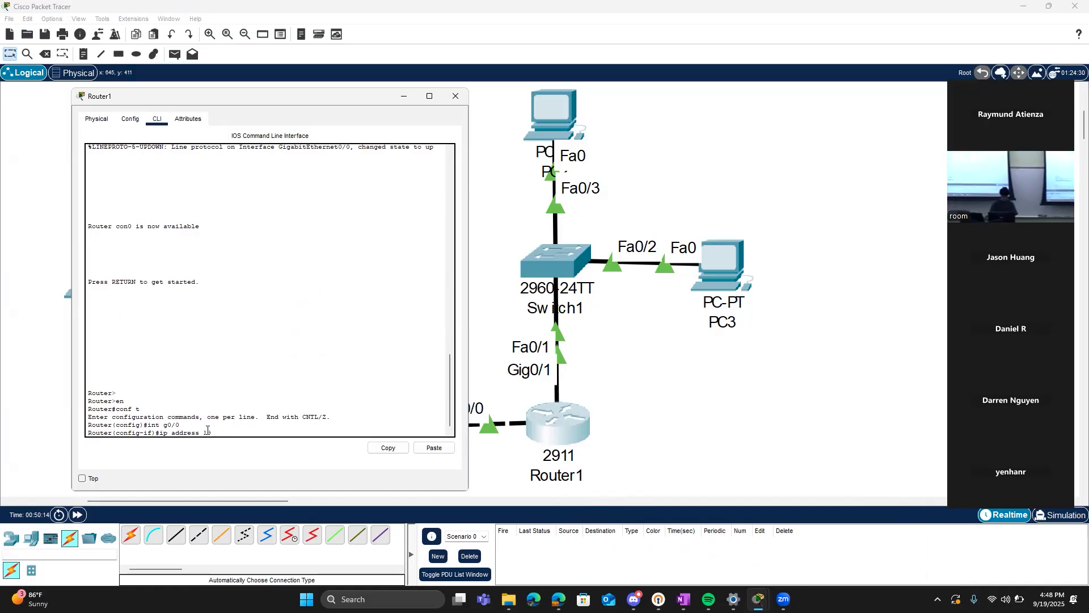
{"action": "type", "text": "0.10.10.2"}
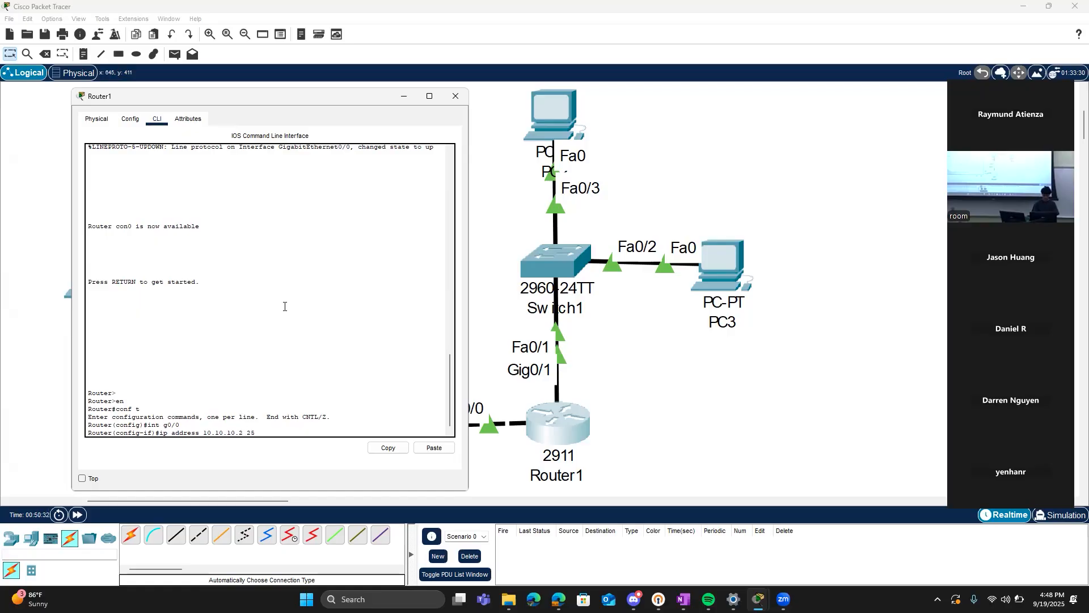
{"action": "type", "text": "255"}
{"action": "key", "text": "Return"}
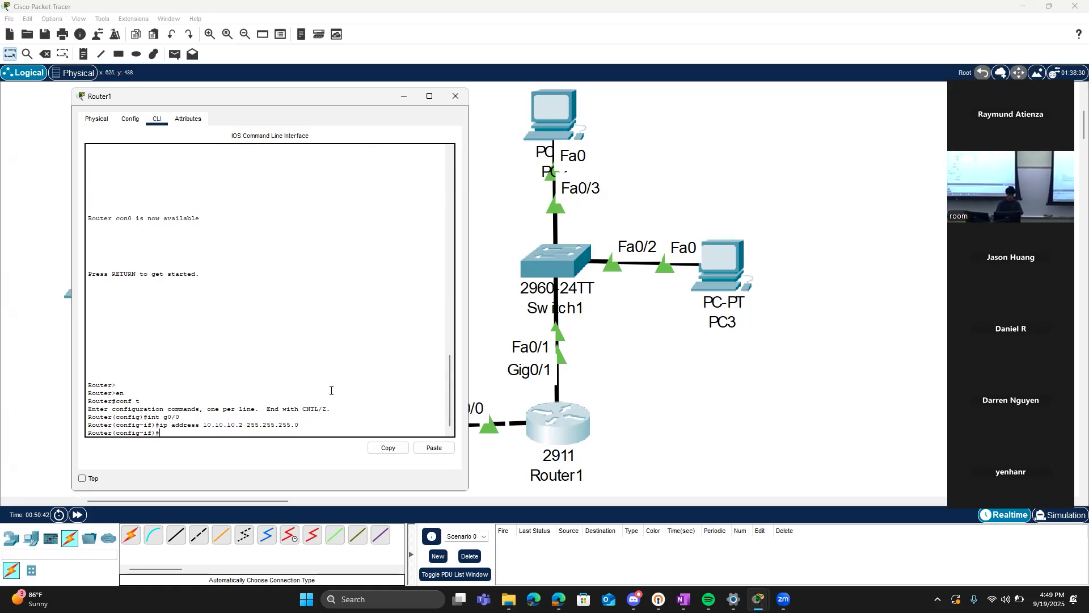
Exit interface and global configuration on Router1, back to the privileged prompt
{"action": "type", "text": "ex"}
{"action": "key", "text": "Return"}
{"action": "type", "text": "e"}
{"action": "key", "text": "Return"}
{"action": "type", "text": "ex"}
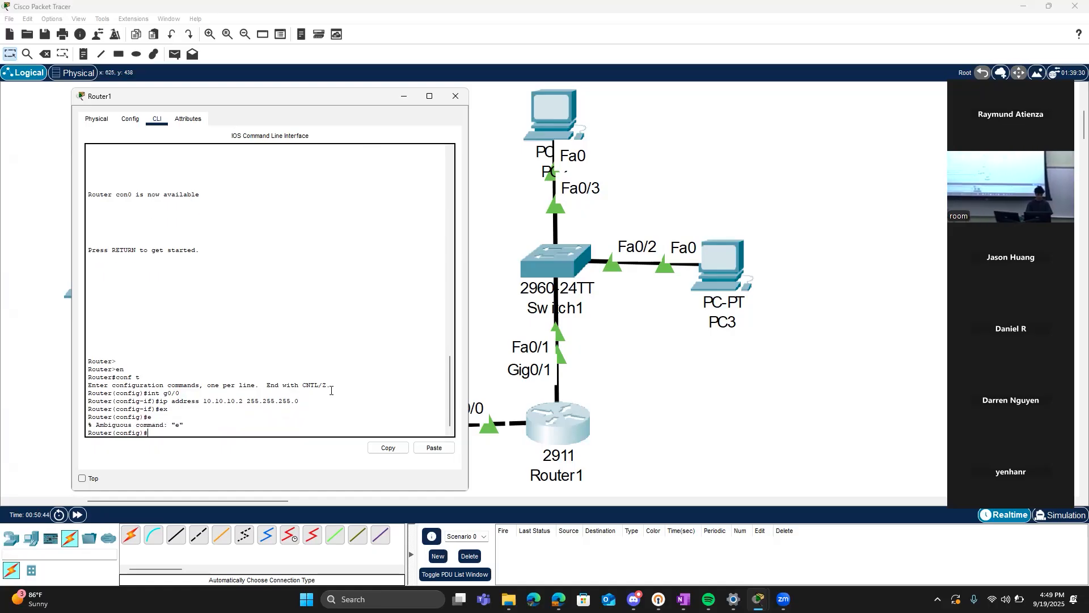
{"action": "key", "text": "Return"}
{"action": "key", "text": "Return"}
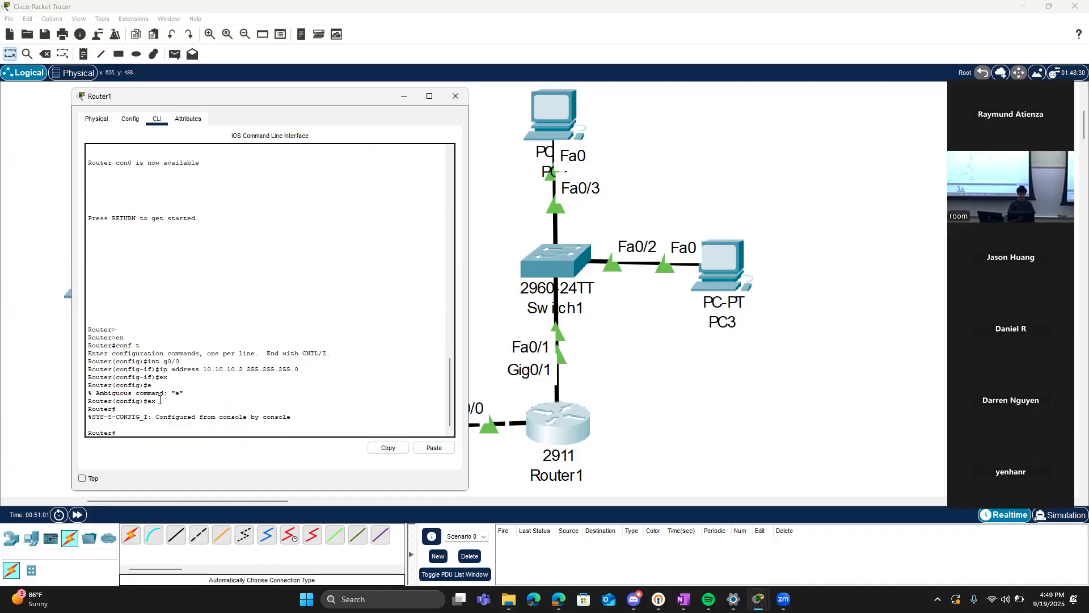
Run show run on Router1 and page through the running configuration to the GigabitEthernet interface entries
{"action": "type", "text": "show"}
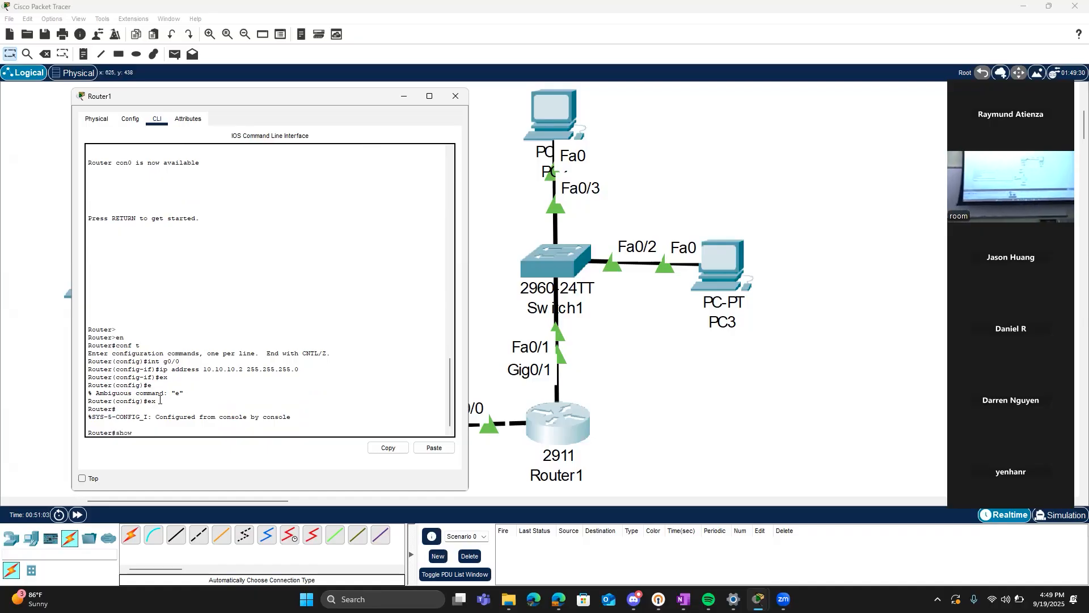
{"action": "type", "text": " run"}
{"action": "key", "text": "Return"}
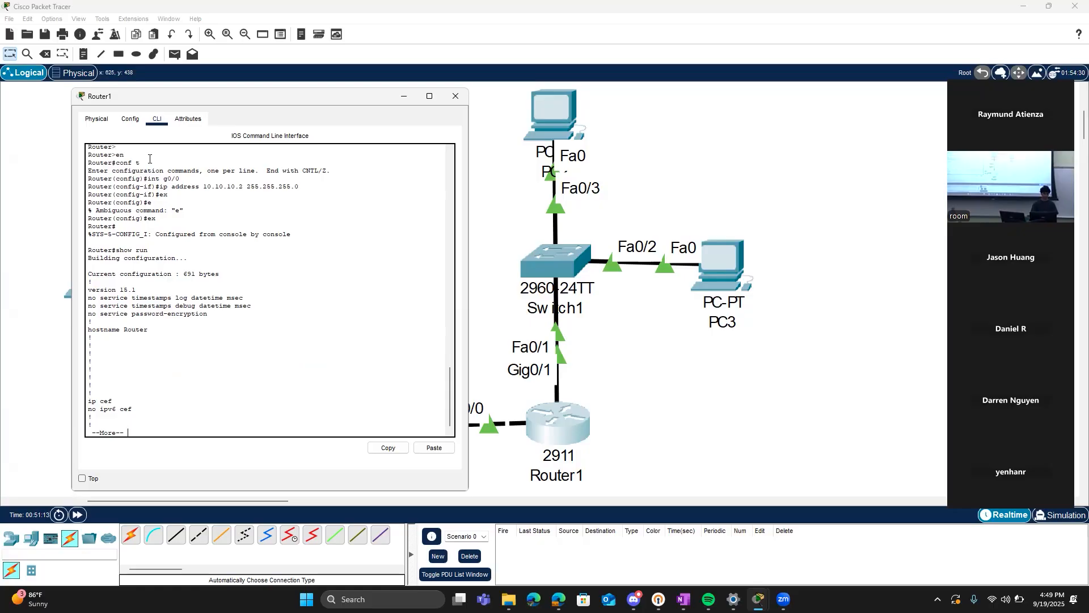
{"action": "key", "text": "Return"}
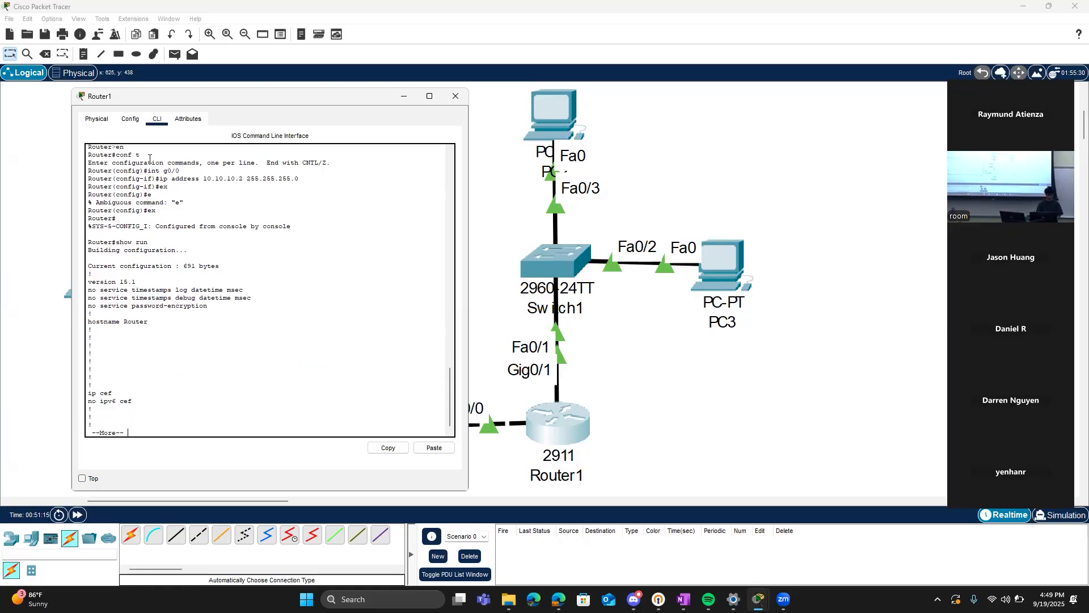
{"action": "key", "text": "Return"}
{"action": "key", "text": "Return"}
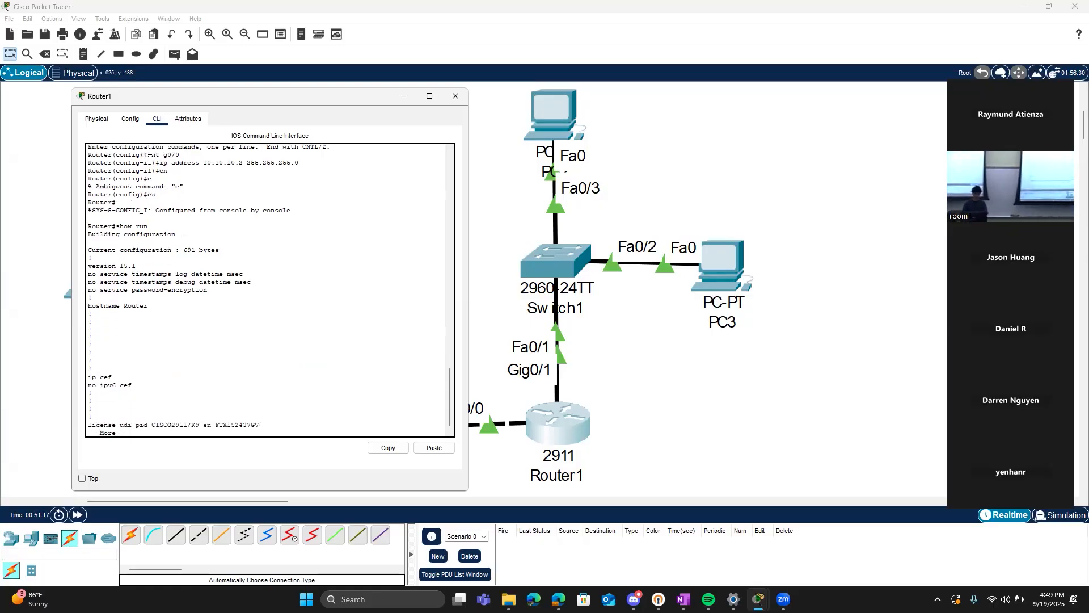
{"action": "key", "text": "Return"}
{"action": "key", "text": "Return"}
{"action": "key", "text": "Return"}
{"action": "key", "text": "Return"}
{"action": "key", "text": "Return"}
{"action": "key", "text": "Return"}
{"action": "key", "text": "Return"}
{"action": "key", "text": "Return"}
{"action": "key", "text": "Return"}
{"action": "key", "text": "Return"}
{"action": "key", "text": "Return"}
{"action": "key", "text": "Return"}
{"action": "key", "text": "Return"}
{"action": "key", "text": "Return"}
{"action": "key", "text": "Return"}
{"action": "key", "text": "Return"}
{"action": "key", "text": "Return"}
{"action": "key", "text": "Return"}
{"action": "key", "text": "Return"}
{"action": "key", "text": "Return"}
{"action": "key", "text": "Return"}
{"action": "key", "text": "Return"}
{"action": "key", "text": "Return"}
{"action": "key", "text": "Return"}
{"action": "key", "text": "Return"}
{"action": "key", "text": "Return"}
{"action": "key", "text": "Return"}
{"action": "key", "text": "Return"}
{"action": "key", "text": "Return"}
{"action": "key", "text": "Return"}
{"action": "key", "text": "Return"}
{"action": "key", "text": "Return"}
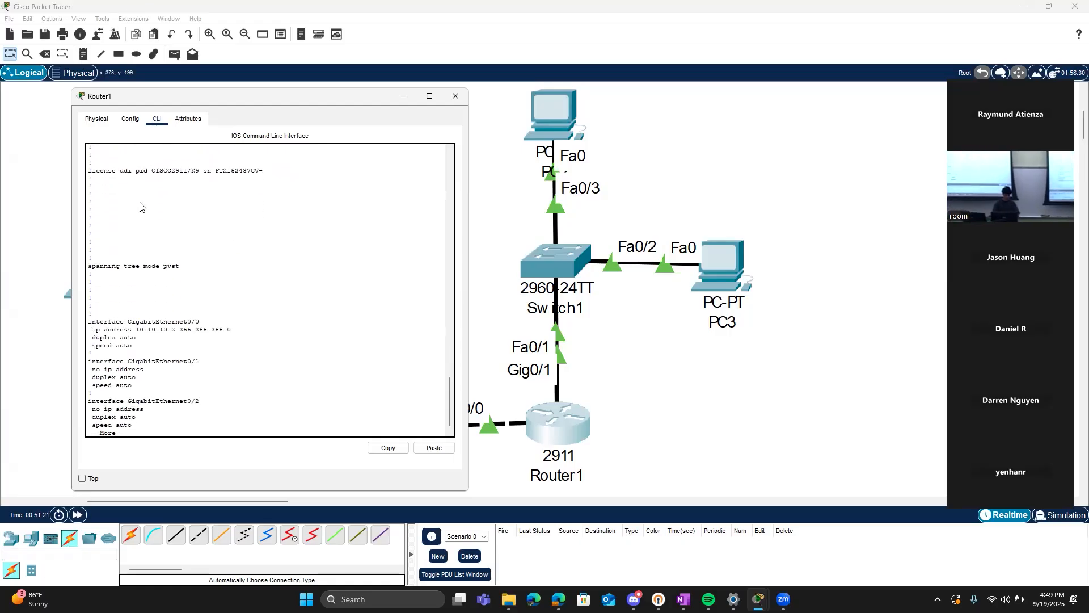
Check the GigabitEthernet0/0 address and the entries through Vlan1 in Router1's running configuration, and quit the listing
{"action": "left_click_drag", "start_coordinate": [88, 330], "coordinate": [189, 335]}
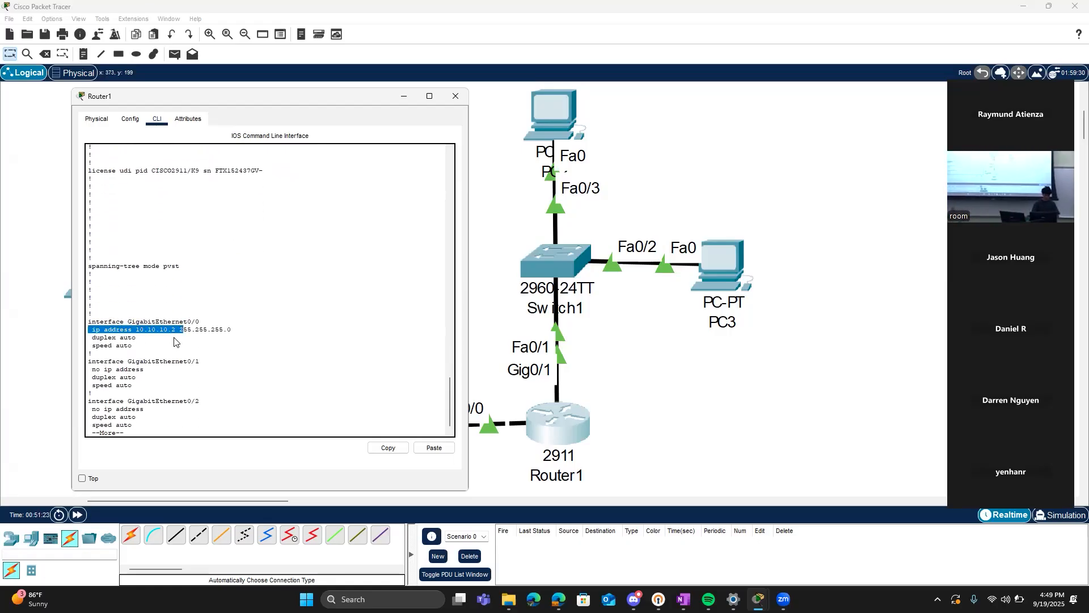
{"action": "left_click", "coordinate": [173, 340]}
{"action": "key", "text": "Return"}
{"action": "key", "text": "Return"}
{"action": "key", "text": "Return"}
{"action": "key", "text": "Return"}
{"action": "key", "text": "Return"}
{"action": "key", "text": "Return"}
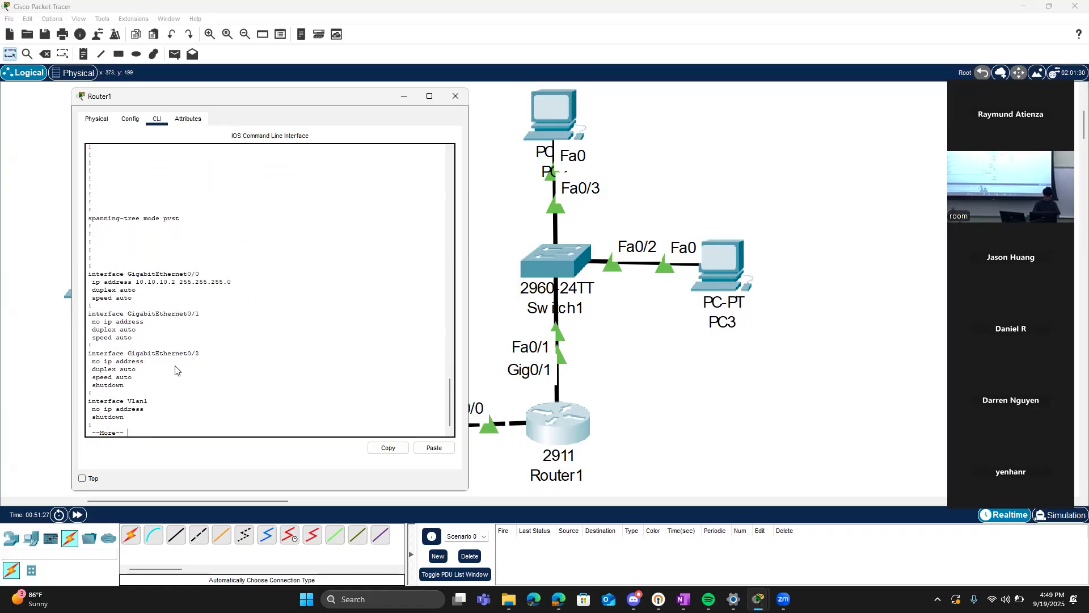
{"action": "left_click", "coordinate": [128, 387]}
{"action": "left_click_drag", "start_coordinate": [77, 389], "coordinate": [89, 361]}
{"action": "left_click", "coordinate": [134, 392]}
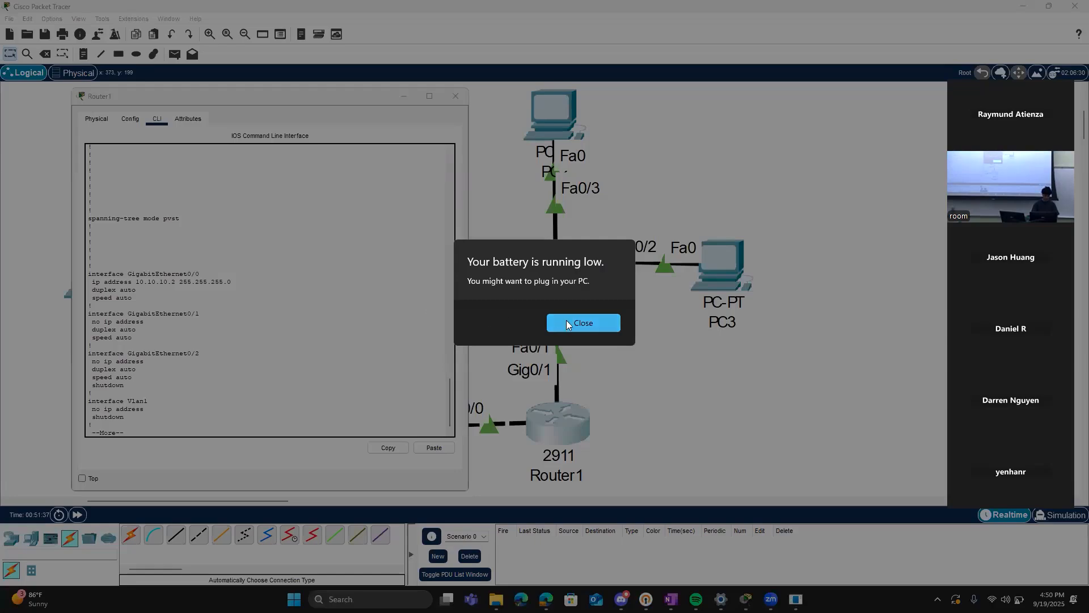
{"action": "left_click", "coordinate": [568, 322]}
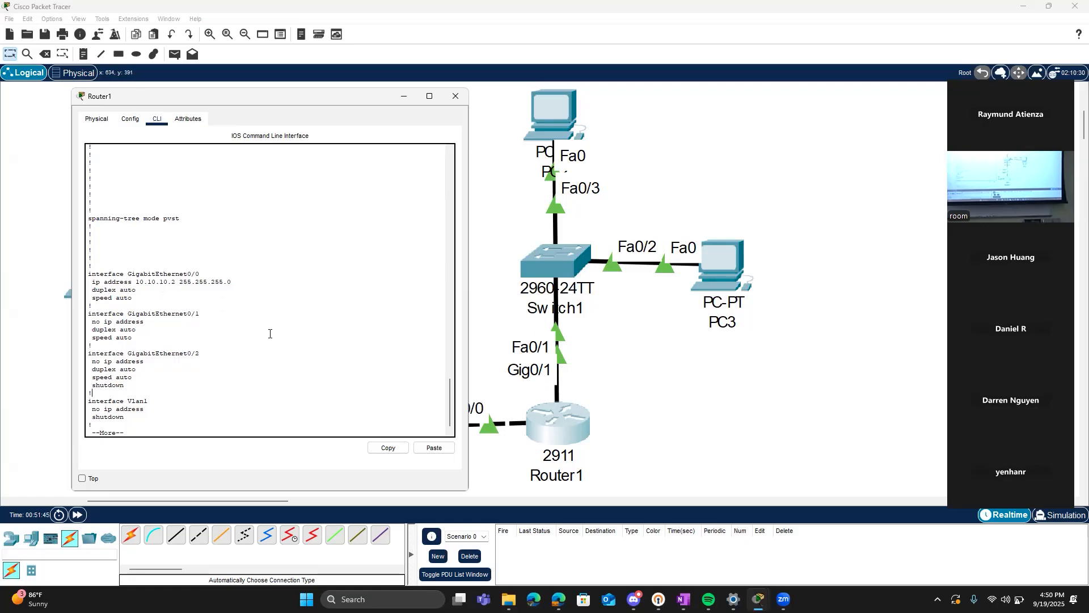
{"action": "left_click", "coordinate": [150, 427]}
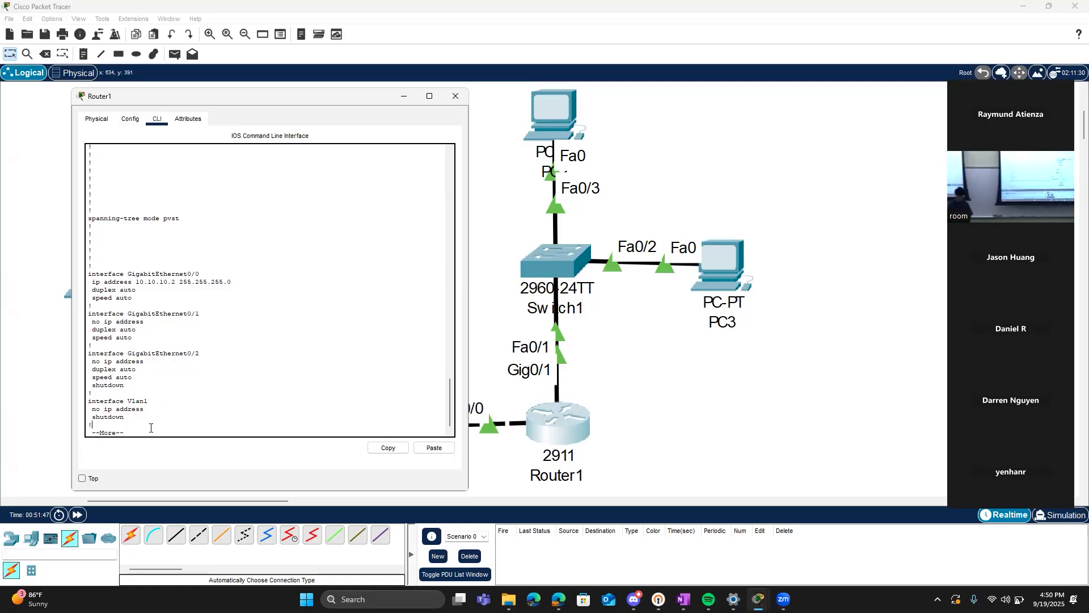
{"action": "key", "text": "q"}
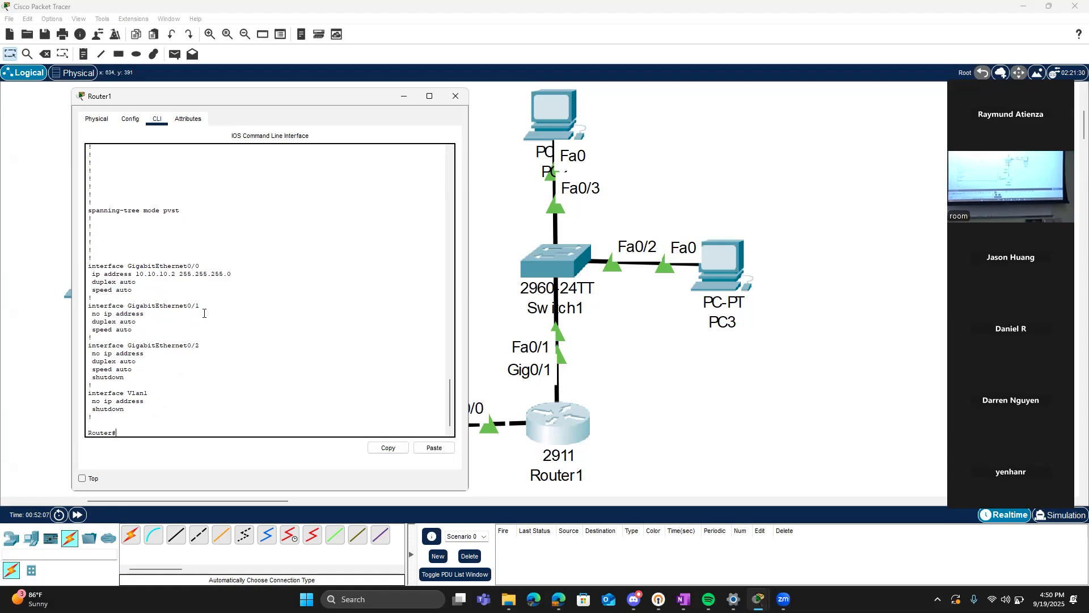
Enter global configuration mode on Router1 and try running show run from there
{"action": "type", "text": "onf t"}
{"action": "key", "text": "Return"}
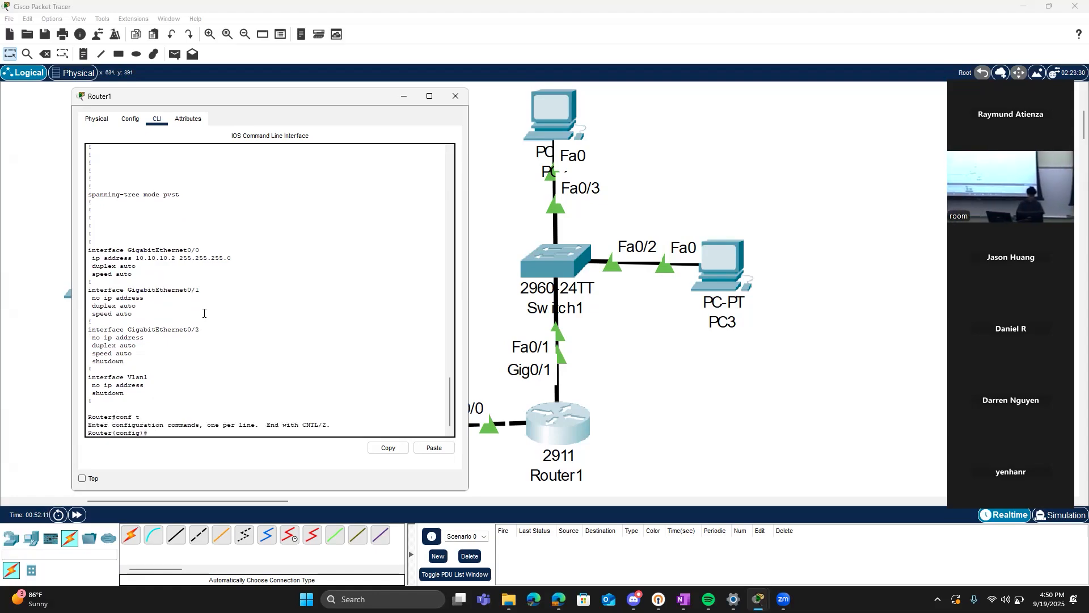
{"action": "type", "text": "show "}
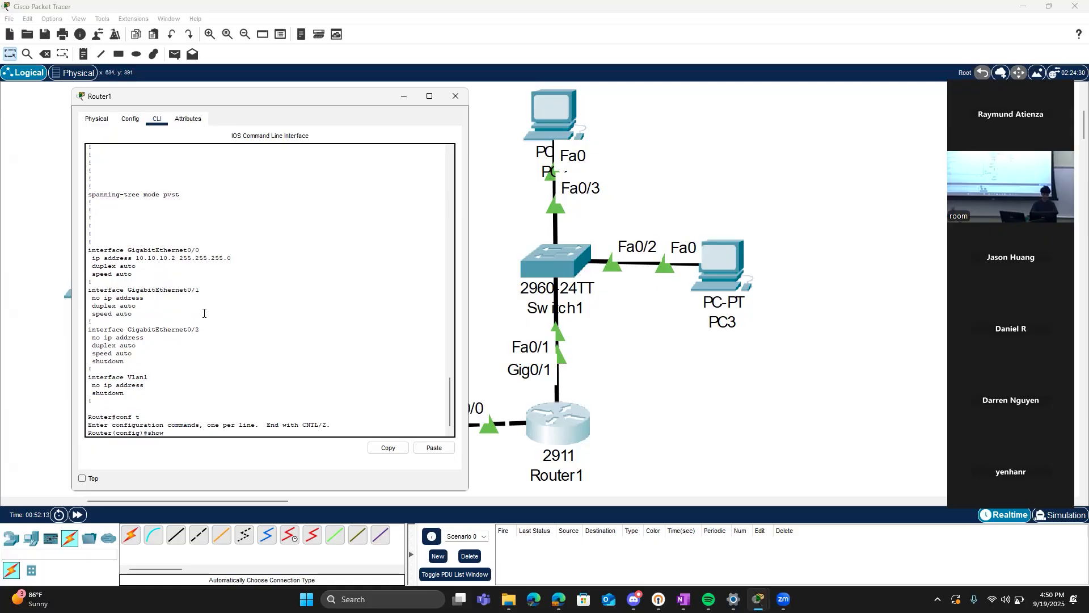
{"action": "type", "text": "run"}
{"action": "key", "text": "Return"}
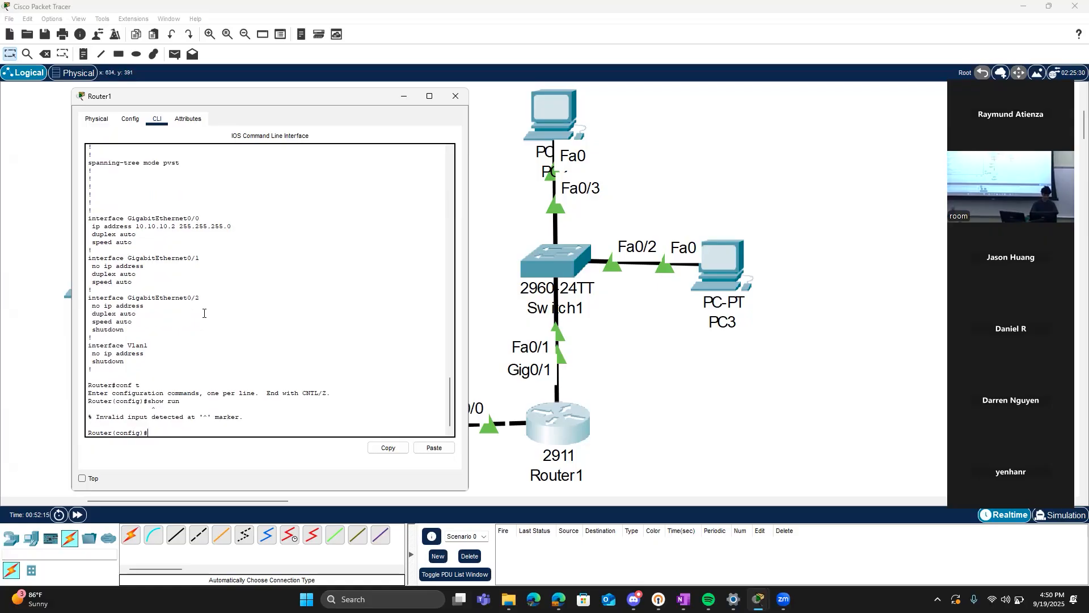
Display Router1's running configuration from global configuration mode with do show run, quit the listing and review the output
{"action": "type", "text": "do show run"}
{"action": "key", "text": "Return"}
{"action": "key", "text": "q"}
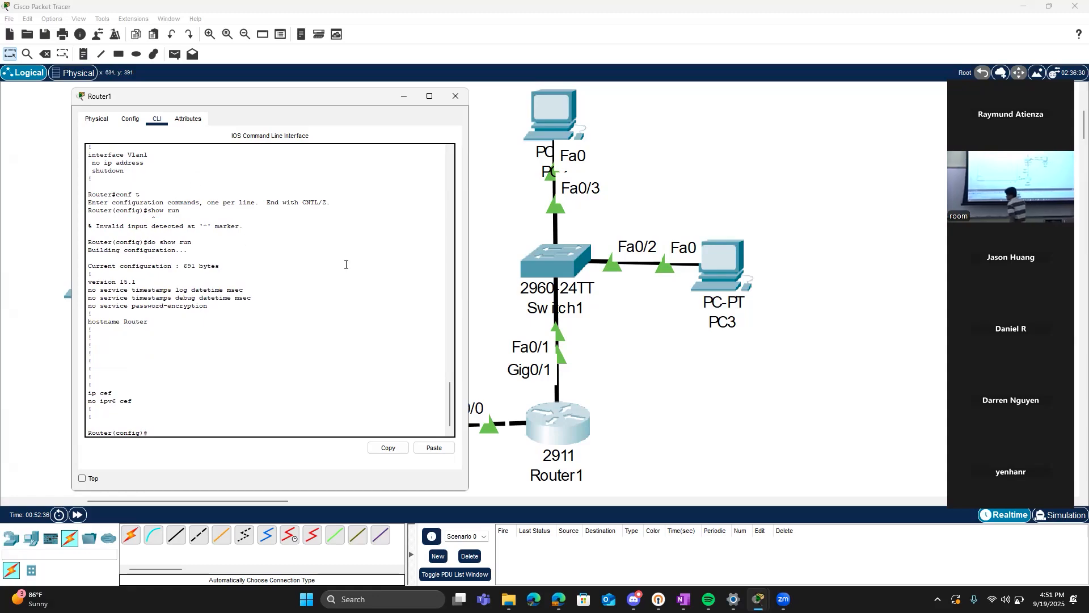
{"action": "left_click", "coordinate": [401, 100]}
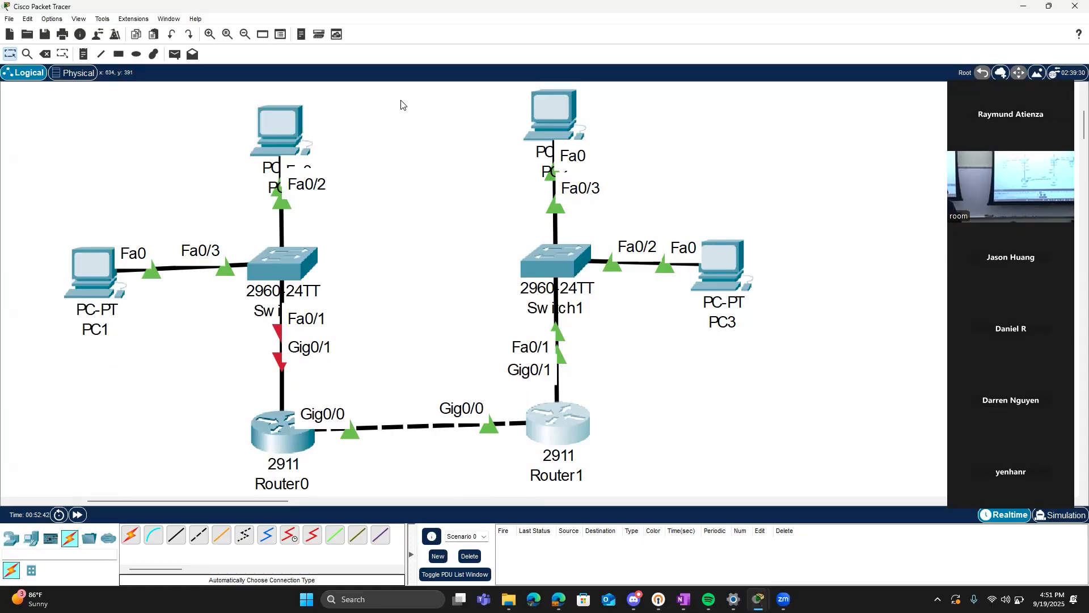
{"action": "left_click", "coordinate": [554, 413]}
{"action": "scroll", "coordinate": [216, 322], "scroll_direction": "up", "scroll_amount": 2}
{"action": "scroll", "coordinate": [215, 321], "scroll_direction": "down", "scroll_amount": 2}
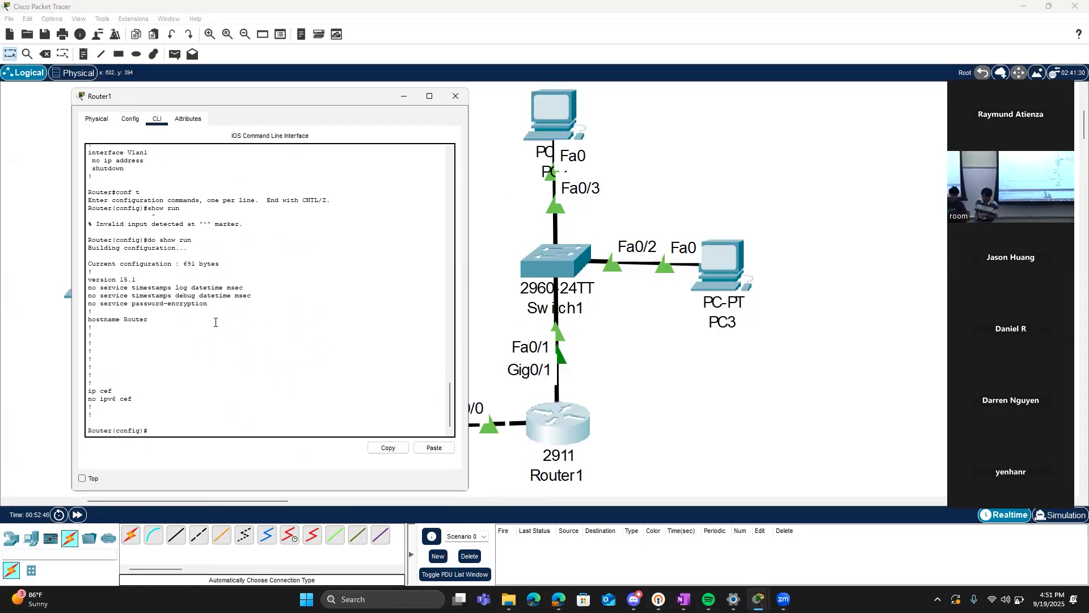
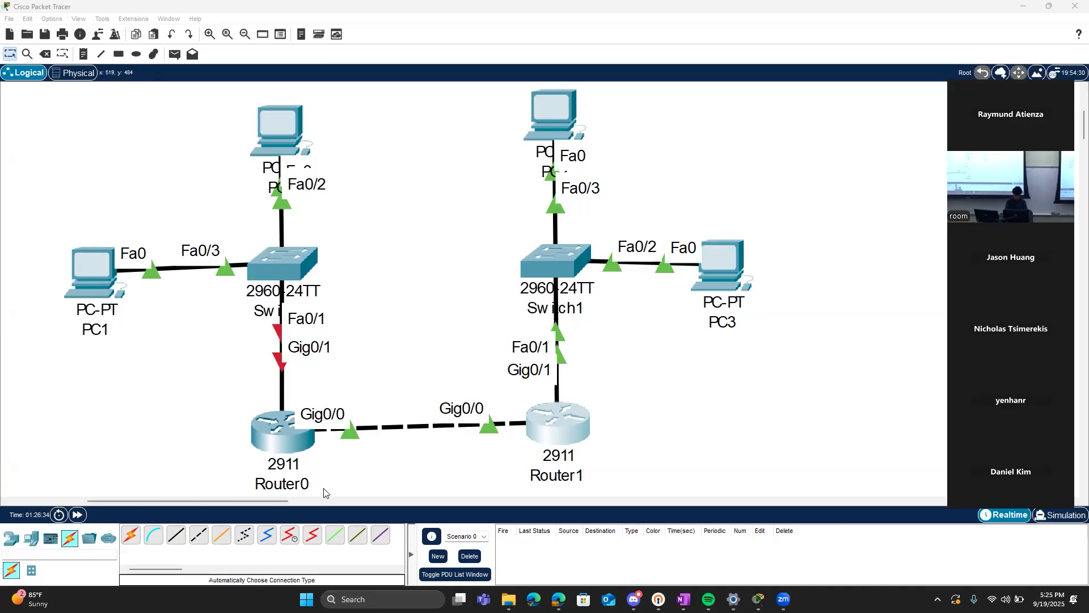
Delete the Gig0/0 crossover link between Router0 and Router1
{"action": "left_click", "coordinate": [359, 438]}
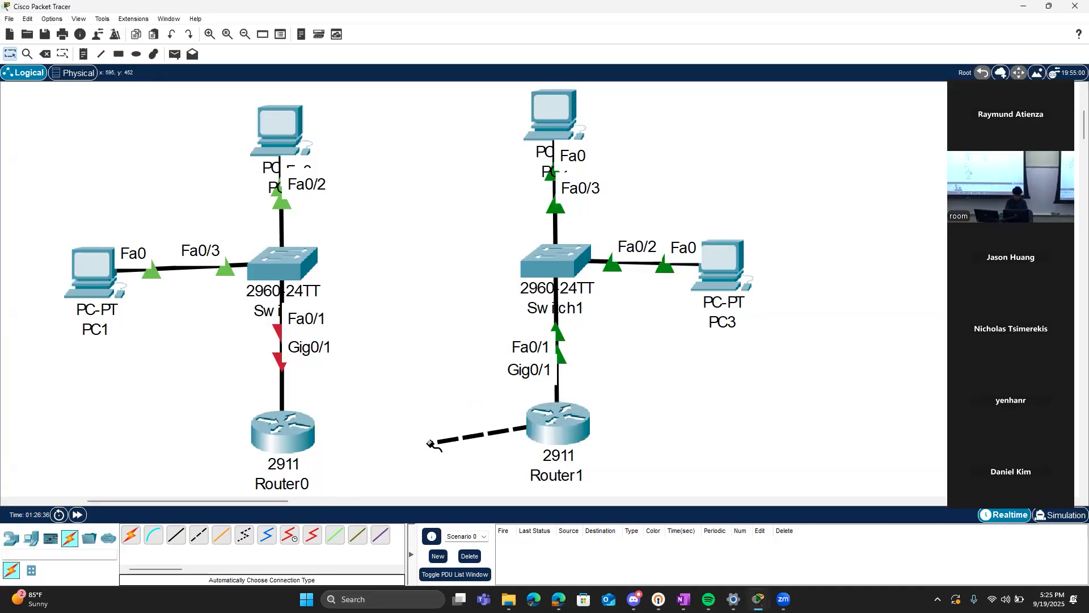
{"action": "key", "text": "Escape"}
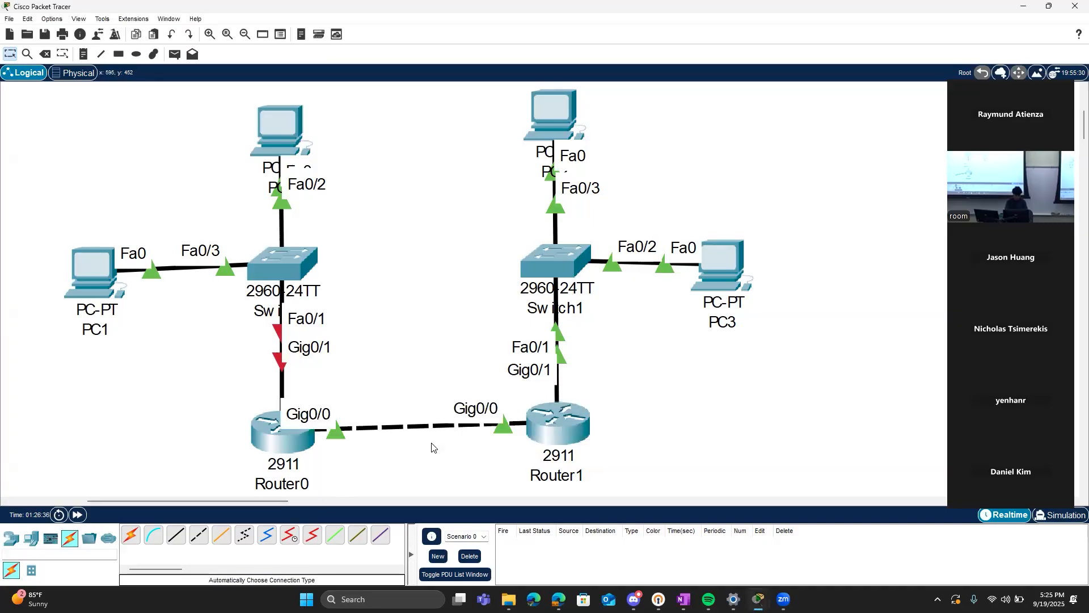
{"action": "left_click", "coordinate": [46, 54]}
{"action": "left_click", "coordinate": [407, 423]}
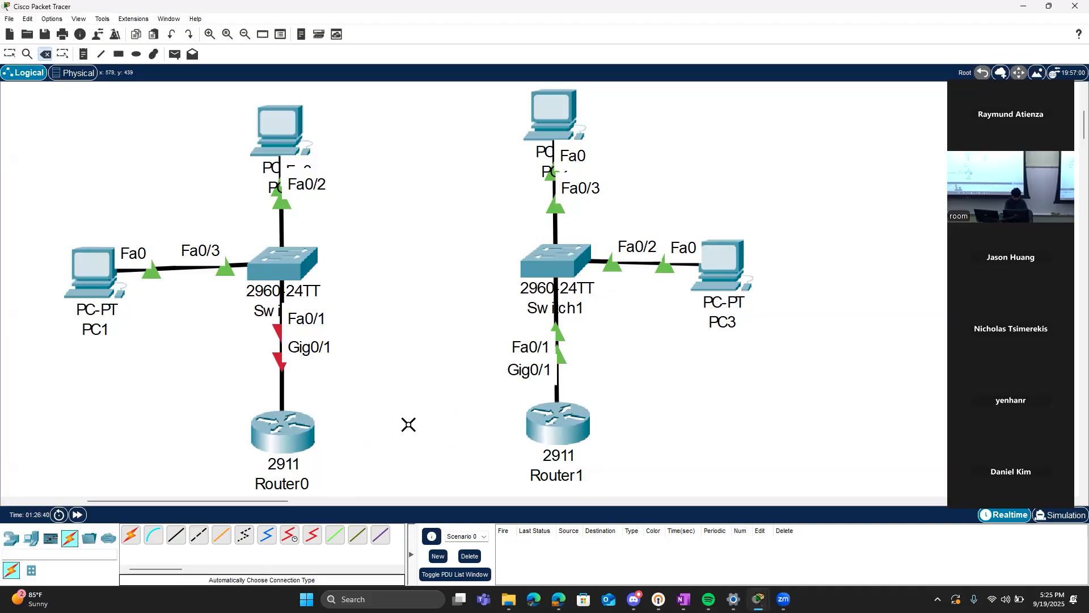
{"action": "key", "text": "Escape"}
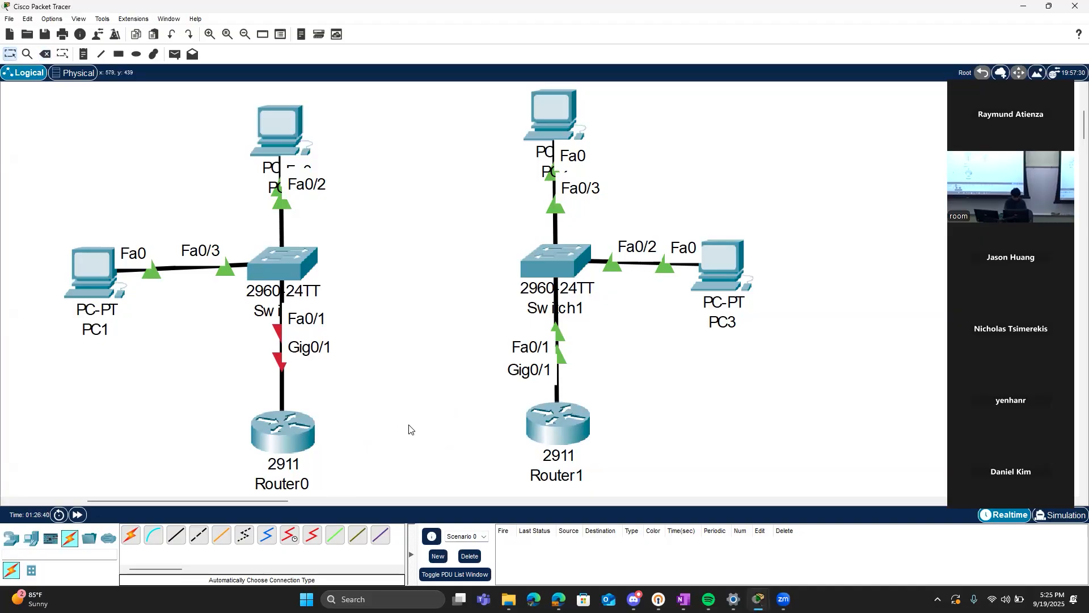
Try to attach a Serial DTE cable to Router0's GigabitEthernet0/0 port
{"action": "left_click", "coordinate": [312, 538]}
{"action": "left_click", "coordinate": [288, 449]}
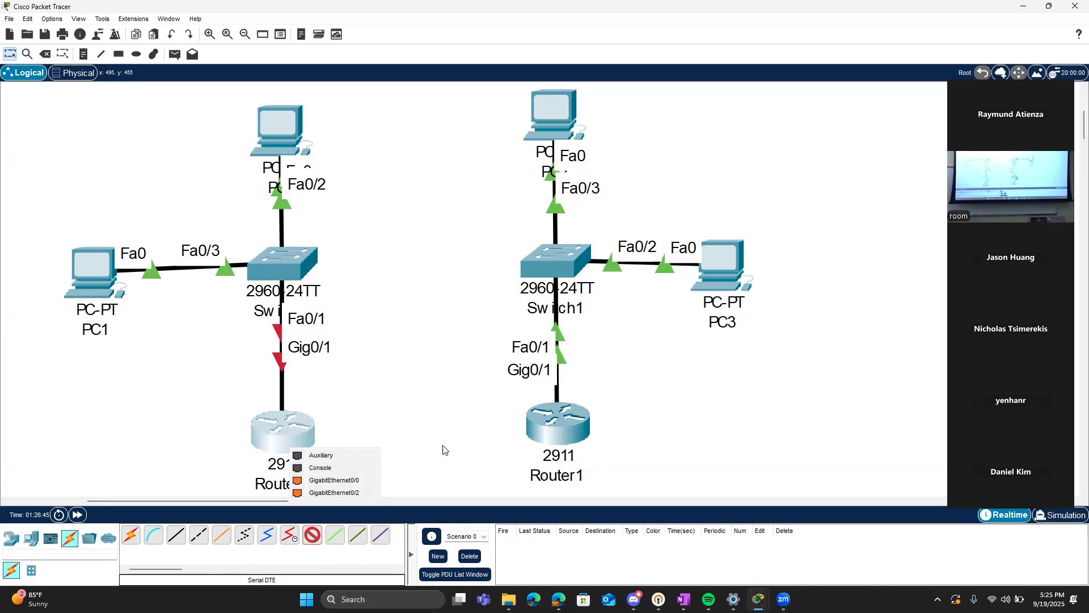
{"action": "left_click", "coordinate": [322, 479]}
{"action": "key", "text": "Return"}
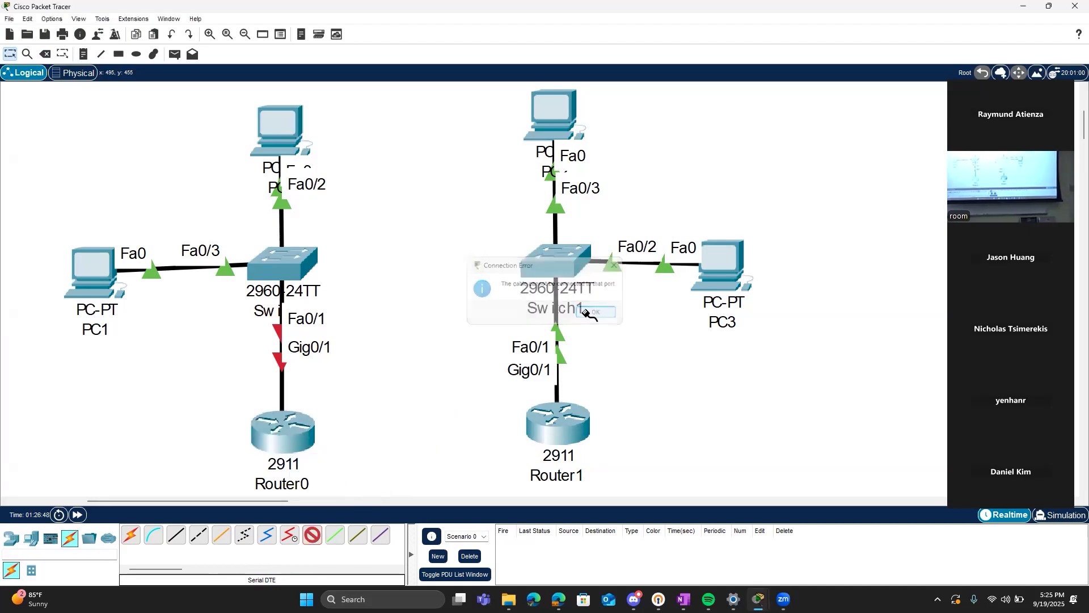
Try to insert an HWIC-2T module into Router0 while its power is on
{"action": "left_click", "coordinate": [280, 431]}
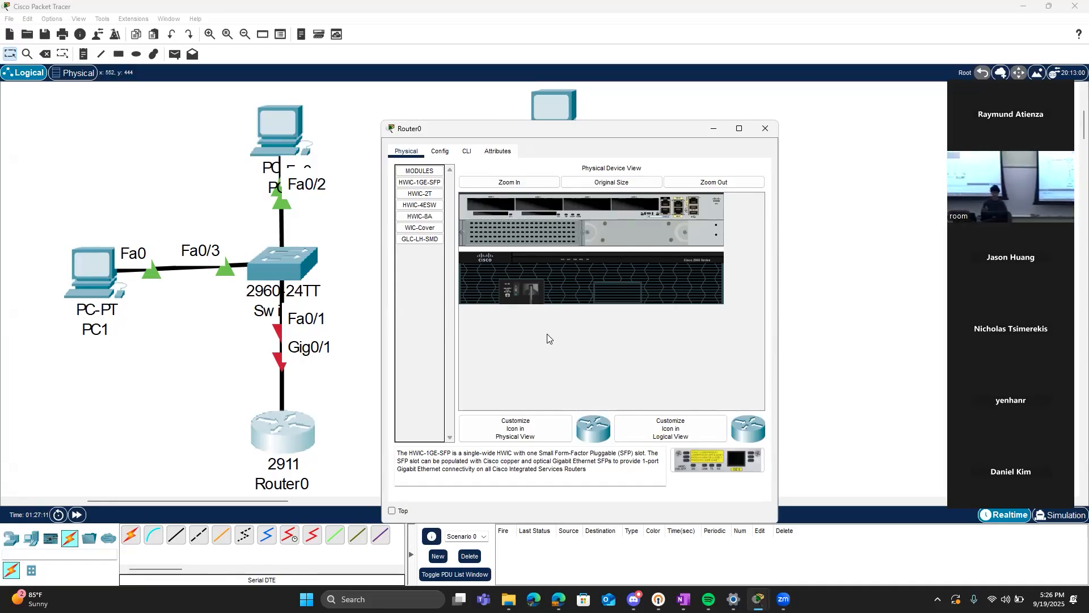
{"action": "left_click_drag", "start_coordinate": [420, 193], "coordinate": [488, 203]}
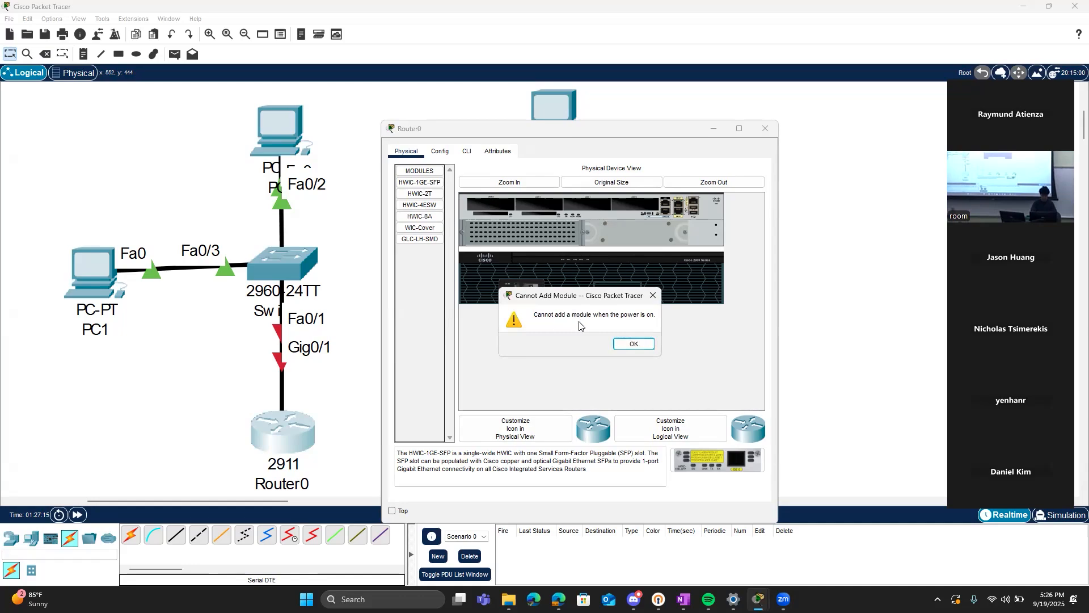
{"action": "left_click", "coordinate": [633, 344]}
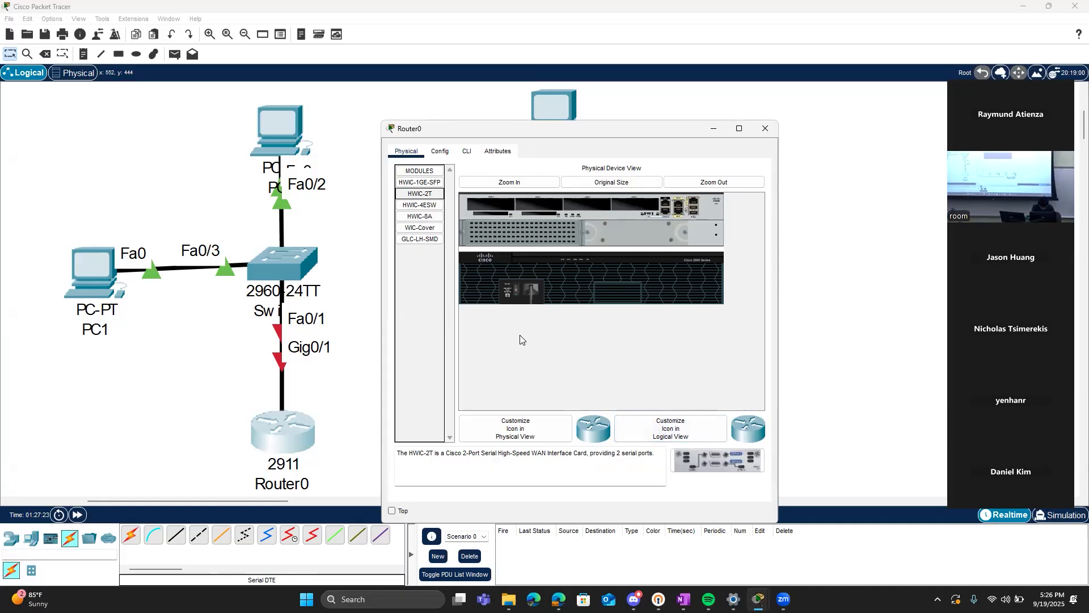
Power off Router0, install an HWIC-2T serial module in its leftmost slot, and power the router back on
{"action": "left_click", "coordinate": [509, 183]}
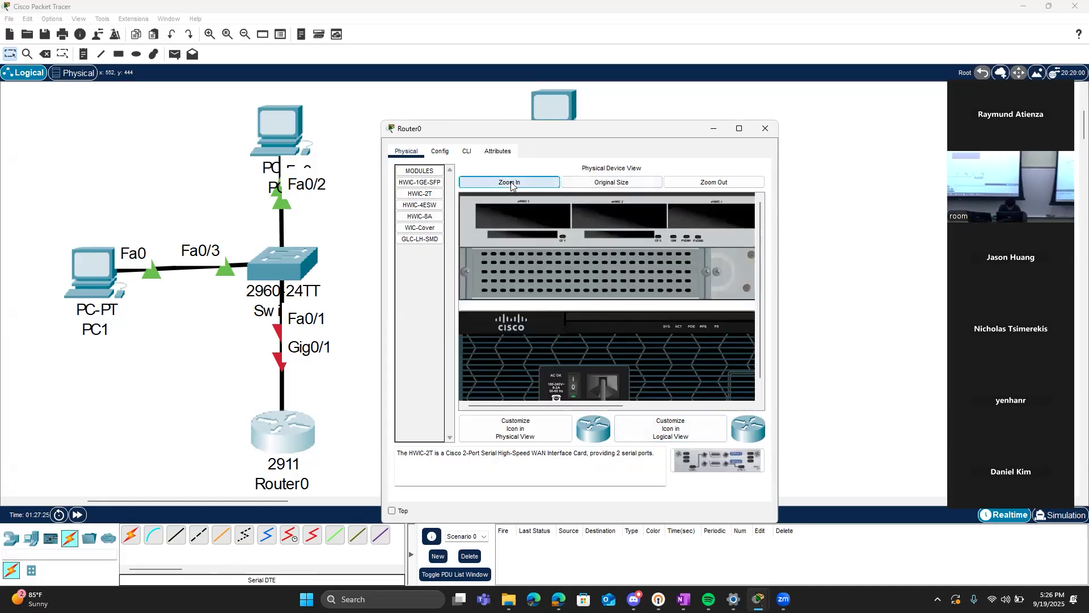
{"action": "left_click", "coordinate": [574, 370]}
{"action": "left_click_drag", "start_coordinate": [419, 193], "coordinate": [525, 204]}
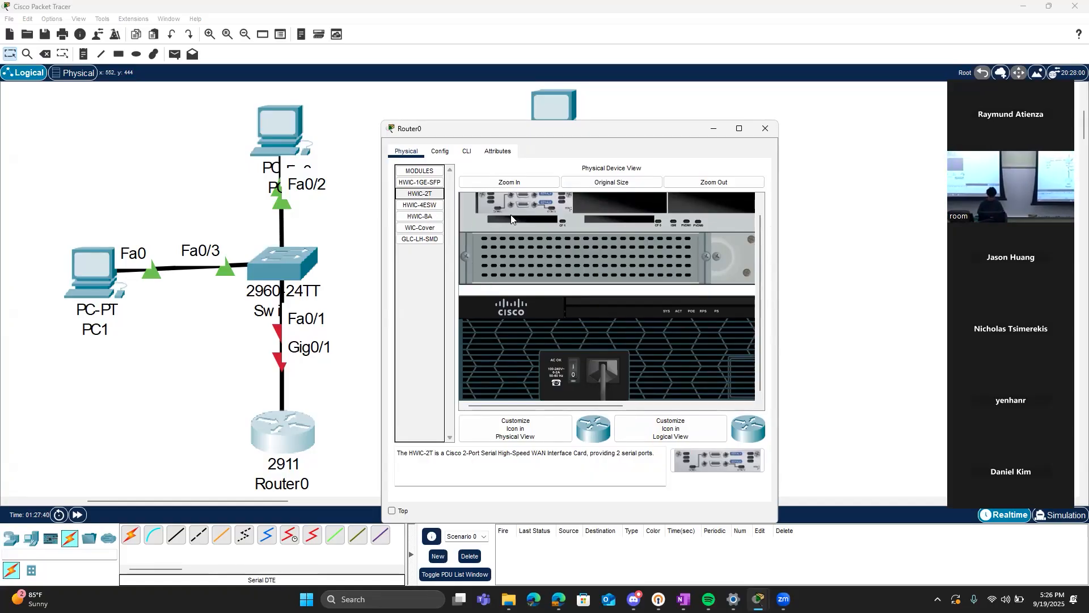
{"action": "left_click", "coordinate": [574, 371]}
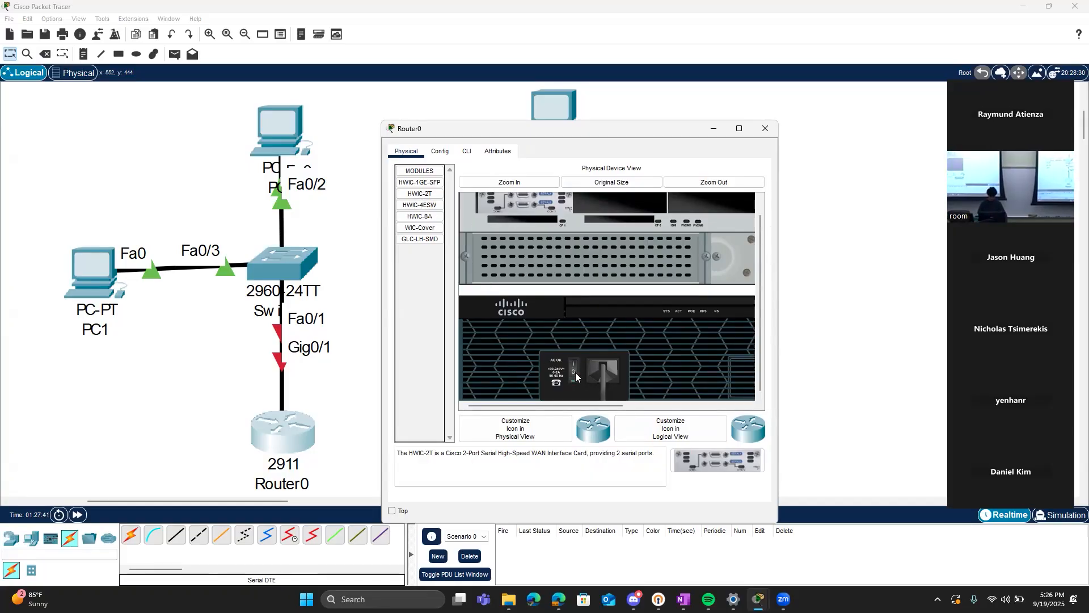
{"action": "left_click", "coordinate": [714, 129]}
Power off Router1, install an HWIC-2T serial module in its leftmost slot, and power the router back on
{"action": "left_click", "coordinate": [555, 430]}
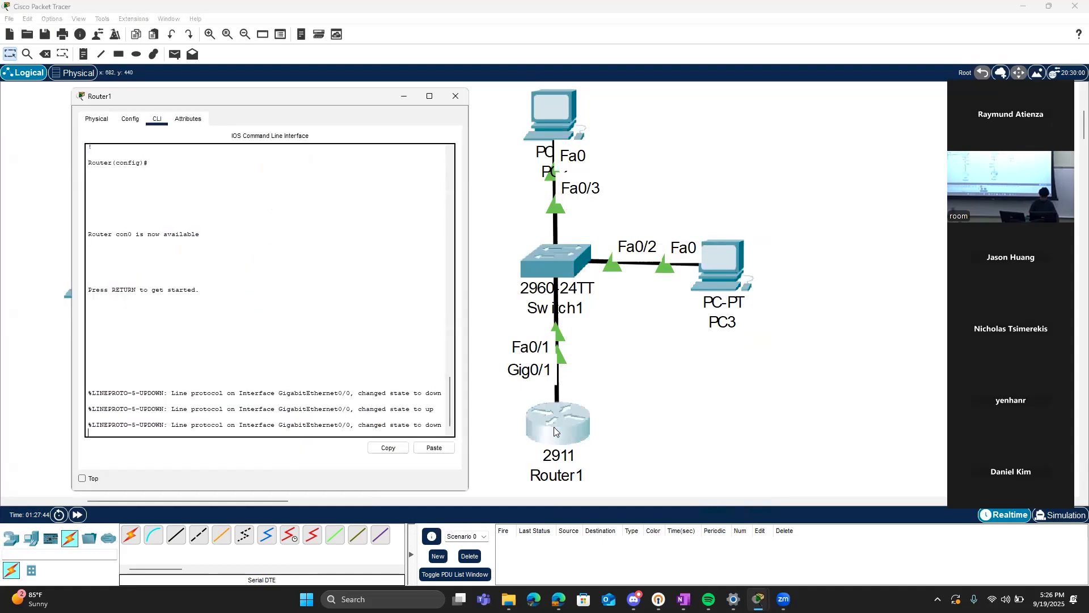
{"action": "left_click", "coordinate": [96, 118]}
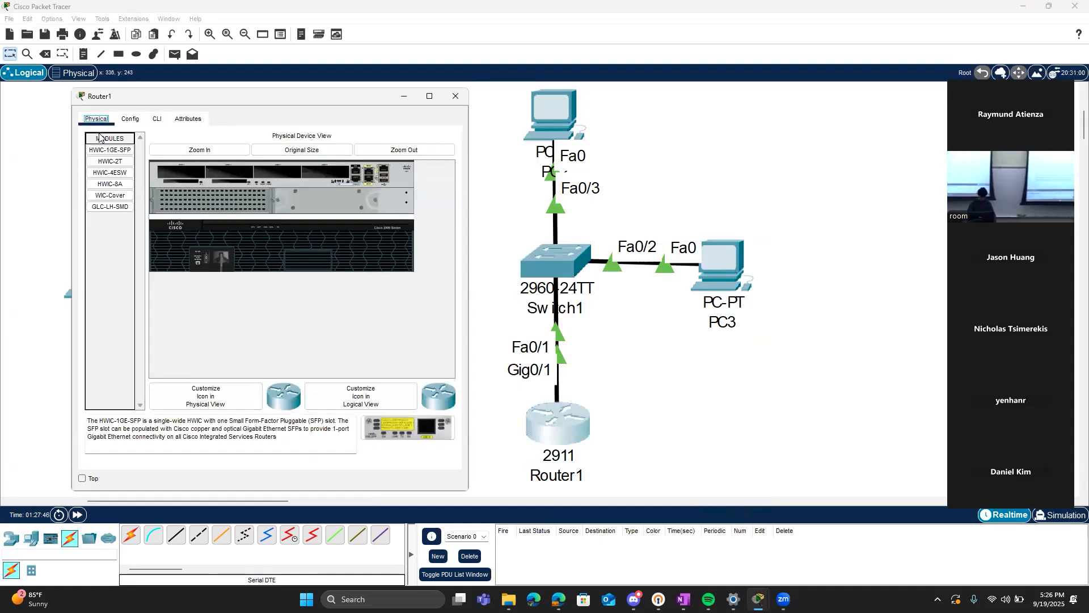
{"action": "left_click", "coordinate": [110, 163]}
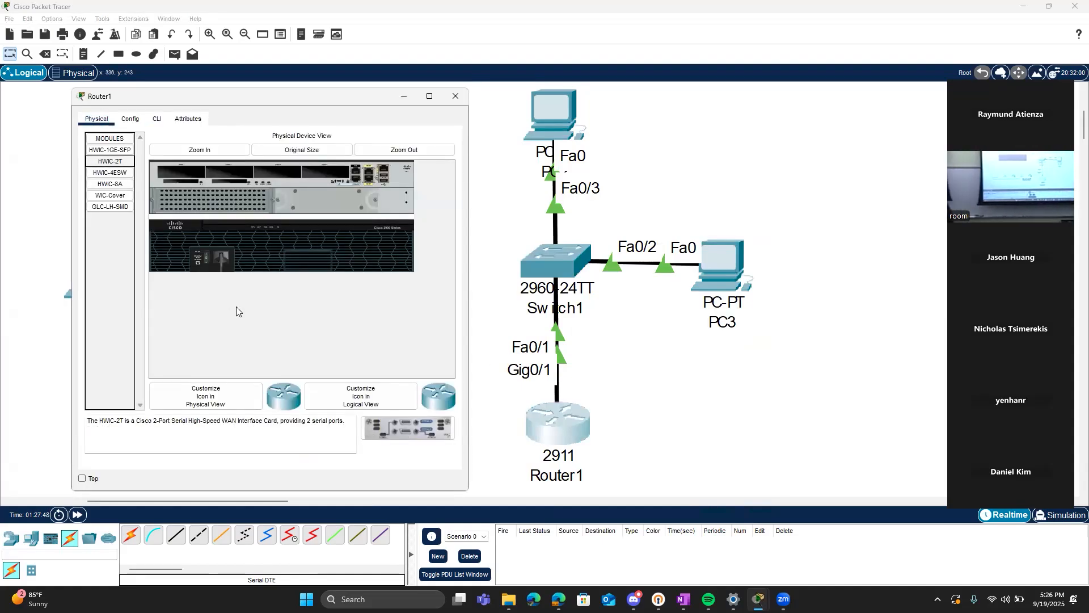
{"action": "left_click", "coordinate": [210, 253]}
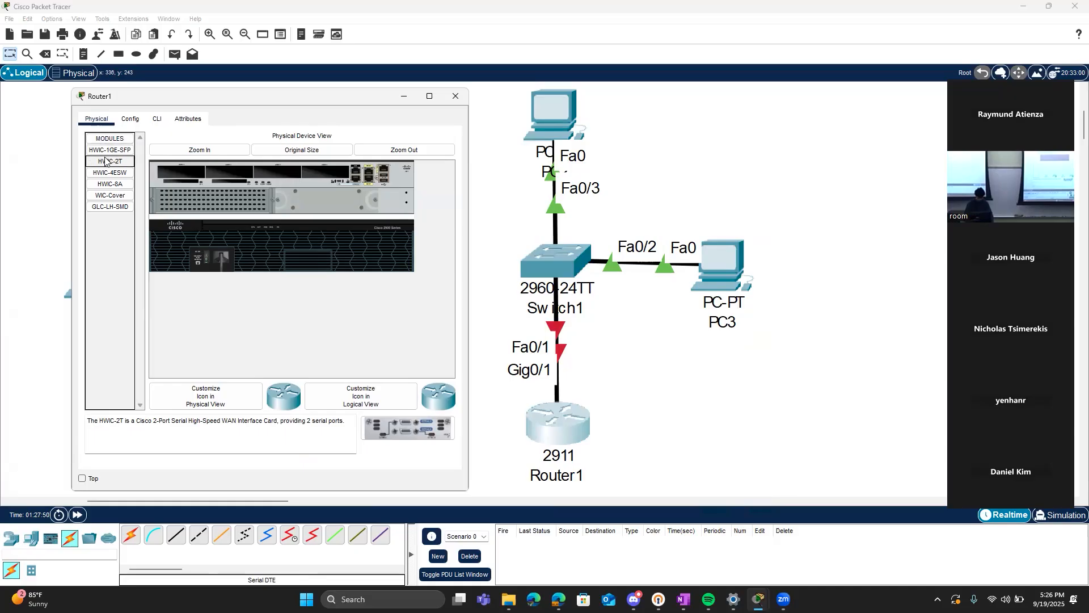
{"action": "left_click_drag", "start_coordinate": [110, 166], "coordinate": [182, 171]}
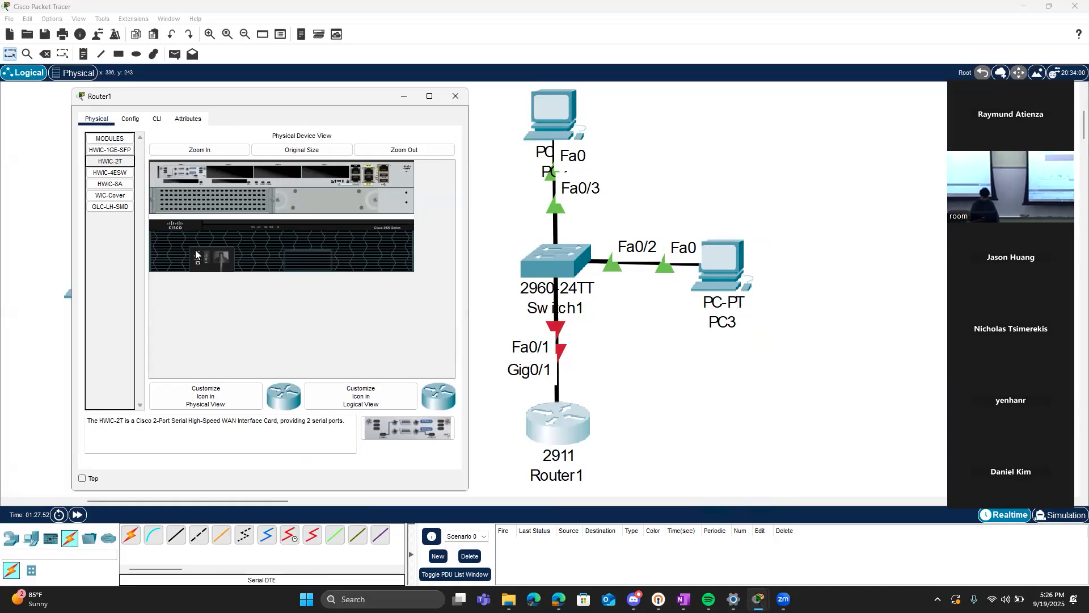
{"action": "left_click", "coordinate": [208, 260]}
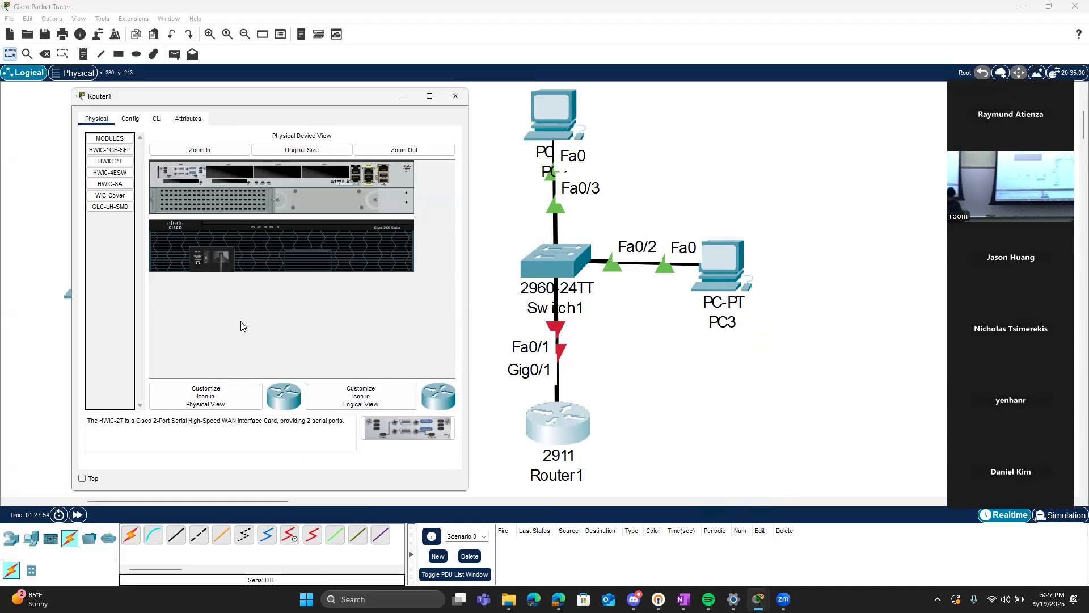
{"action": "left_click", "coordinate": [401, 97]}
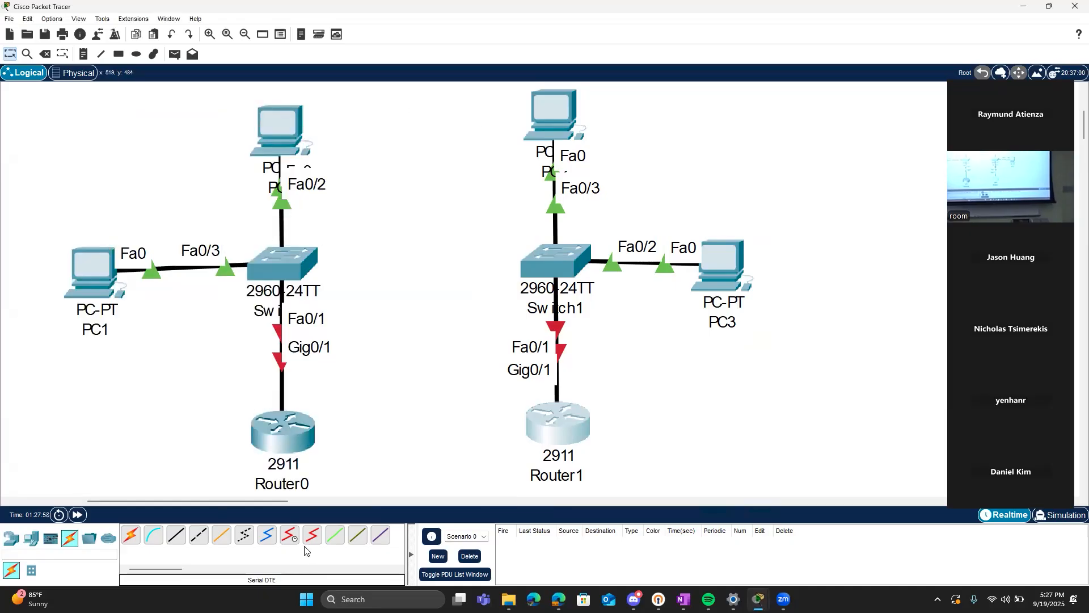
Connect Router0's Serial0/3/0 to Router1's Serial0/3/0 with a Serial DTE cable
{"action": "left_click", "coordinate": [312, 535]}
{"action": "left_click", "coordinate": [293, 416]}
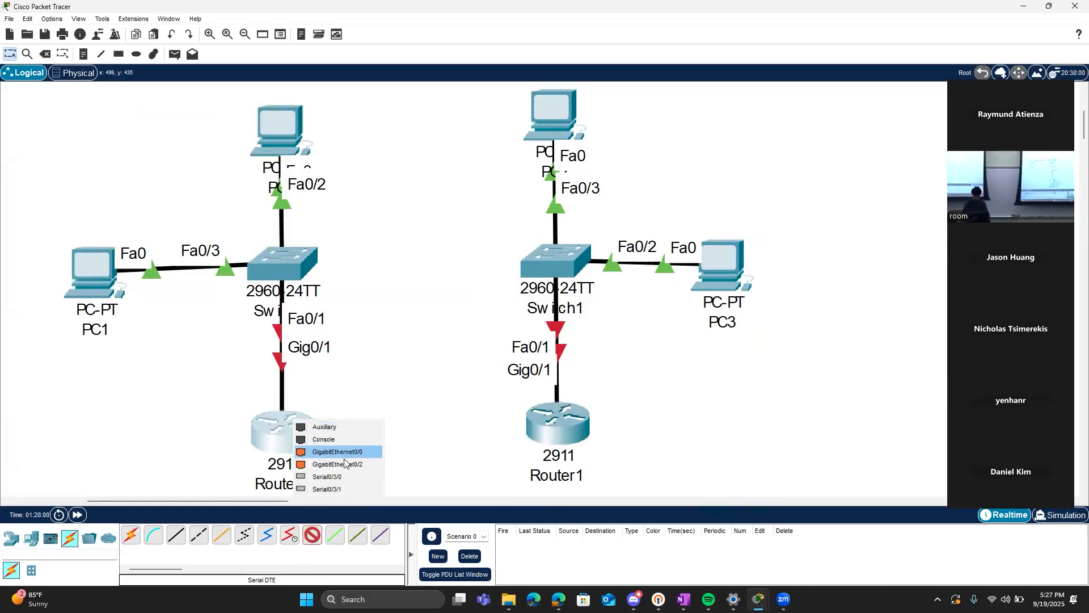
{"action": "left_click", "coordinate": [346, 475]}
{"action": "left_click", "coordinate": [543, 424]}
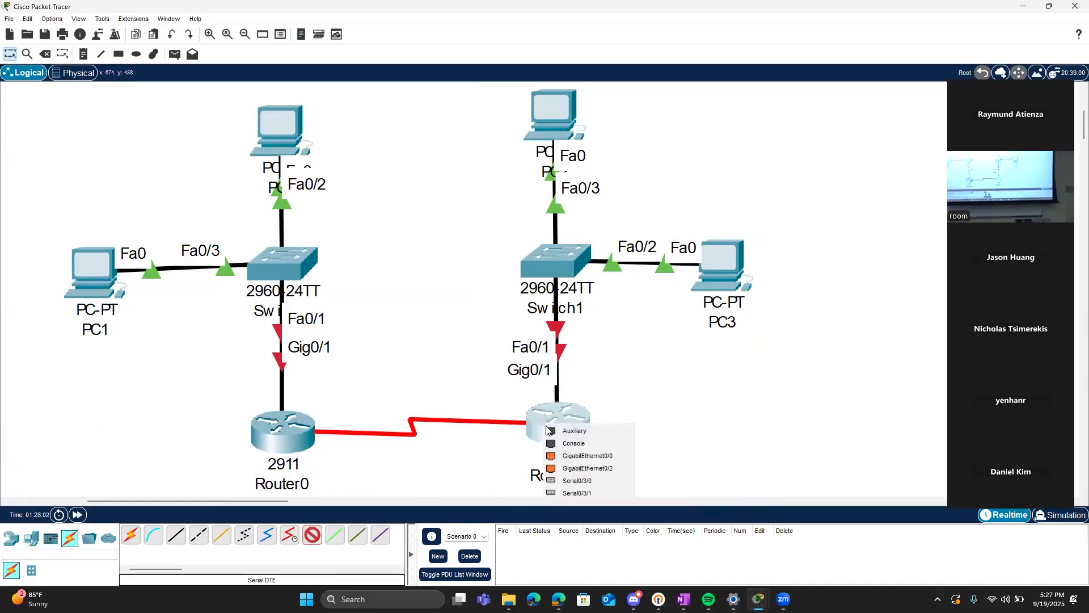
{"action": "left_click", "coordinate": [569, 482]}
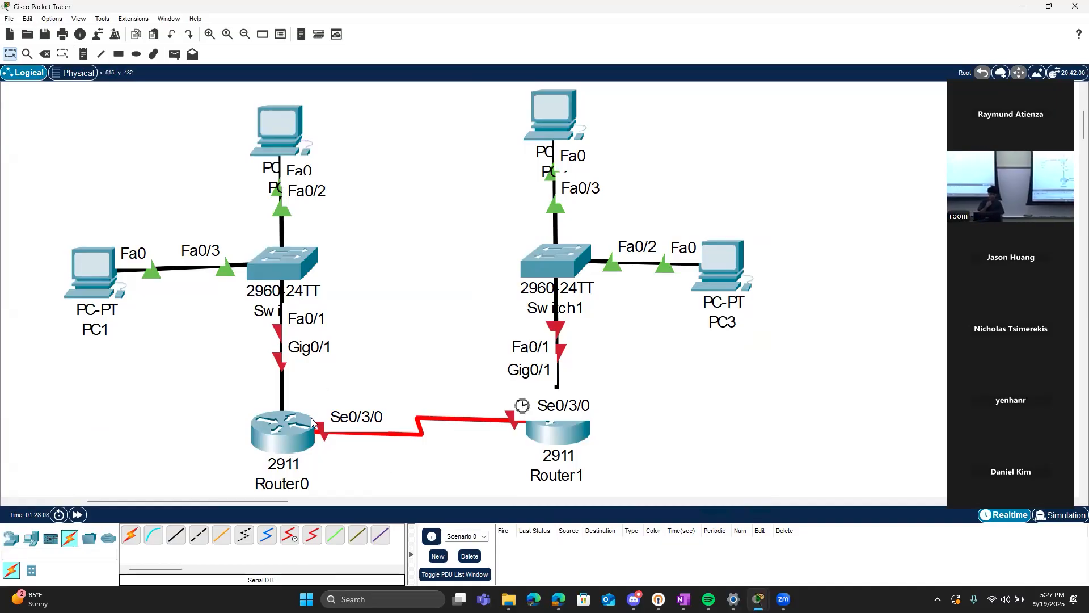
Decline the initial configuration dialog in Router0's command line and start a session at the user prompt
{"action": "left_click", "coordinate": [282, 427]}
{"action": "left_click", "coordinate": [467, 152]}
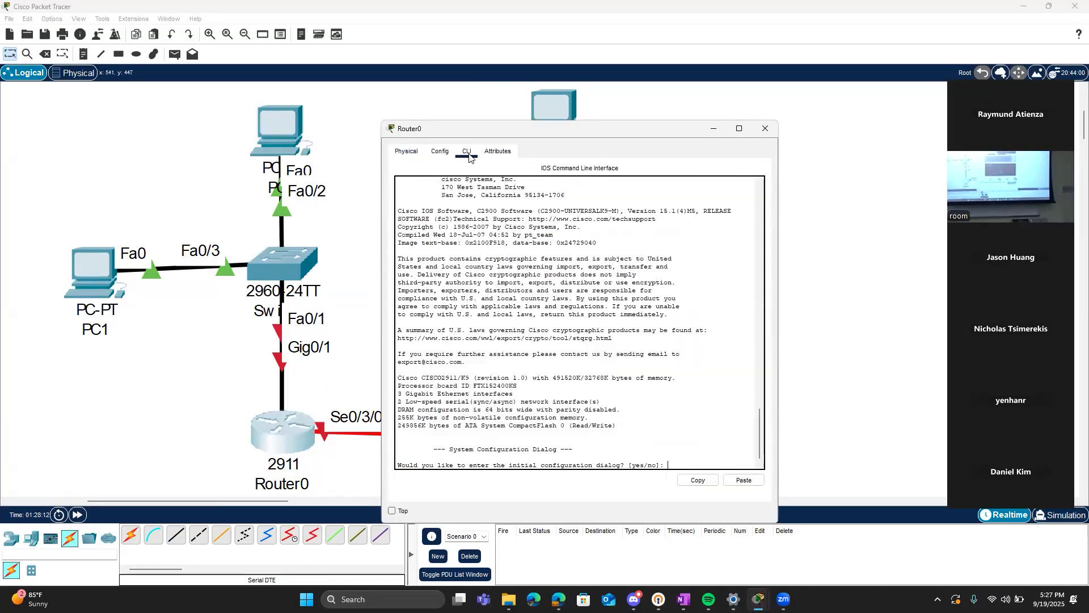
{"action": "type", "text": "n"}
{"action": "key", "text": "Return"}
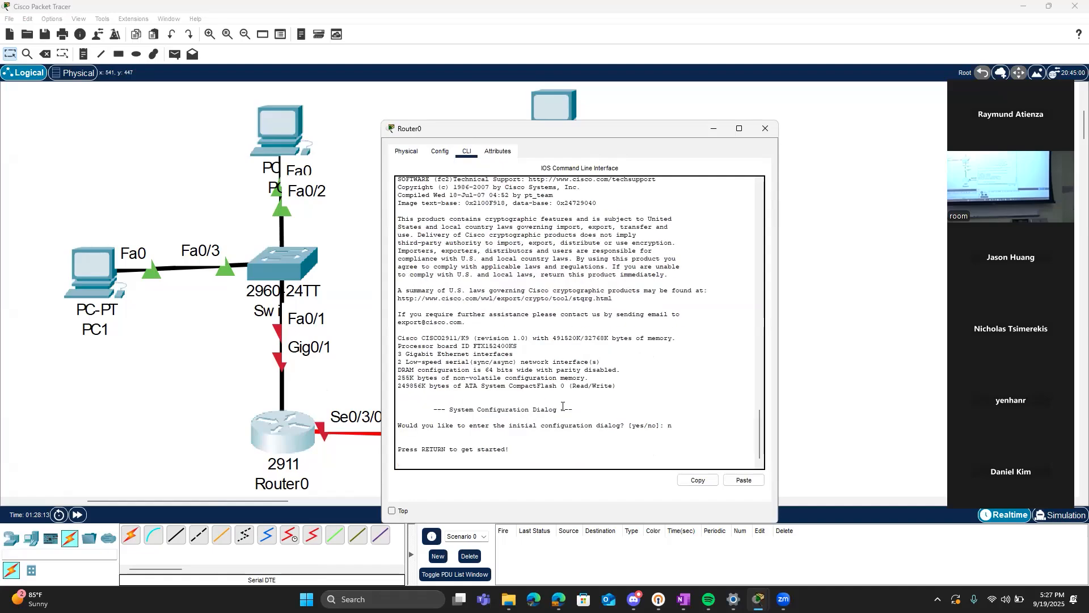
{"action": "key", "text": "Return"}
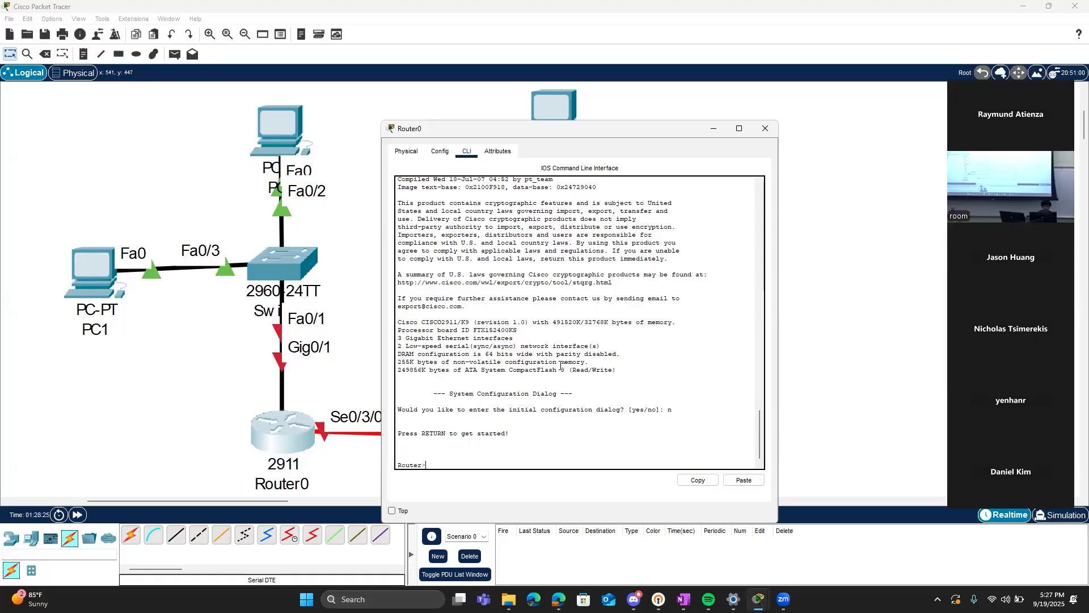
Check PC1's static IPv4 address, subnet mask and default gateway, and close its window
{"action": "left_click", "coordinate": [90, 263]}
{"action": "left_click", "coordinate": [454, 185]}
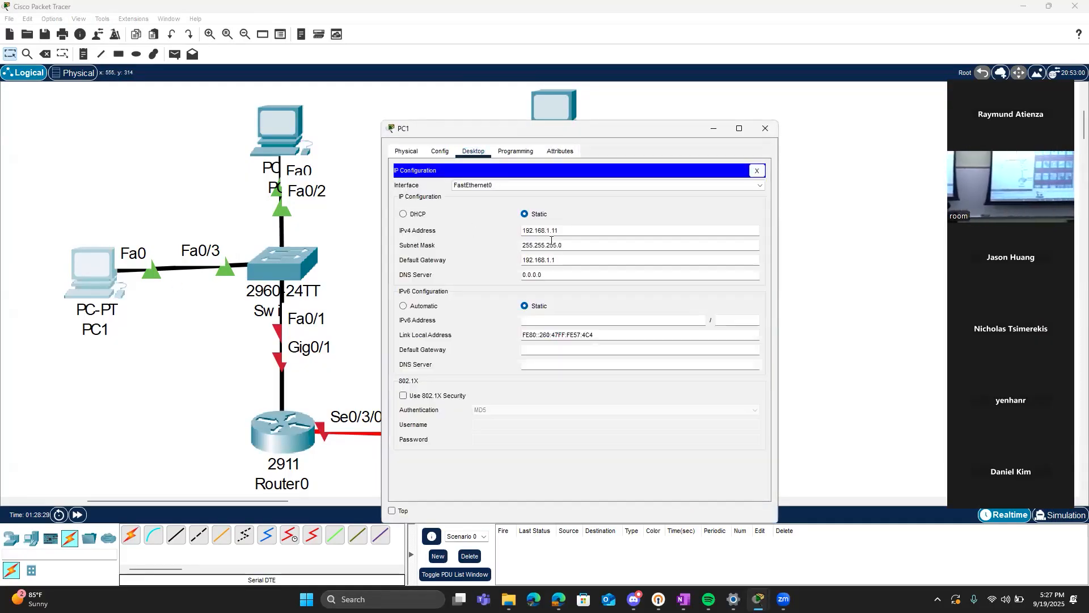
{"action": "left_click", "coordinate": [766, 128]}
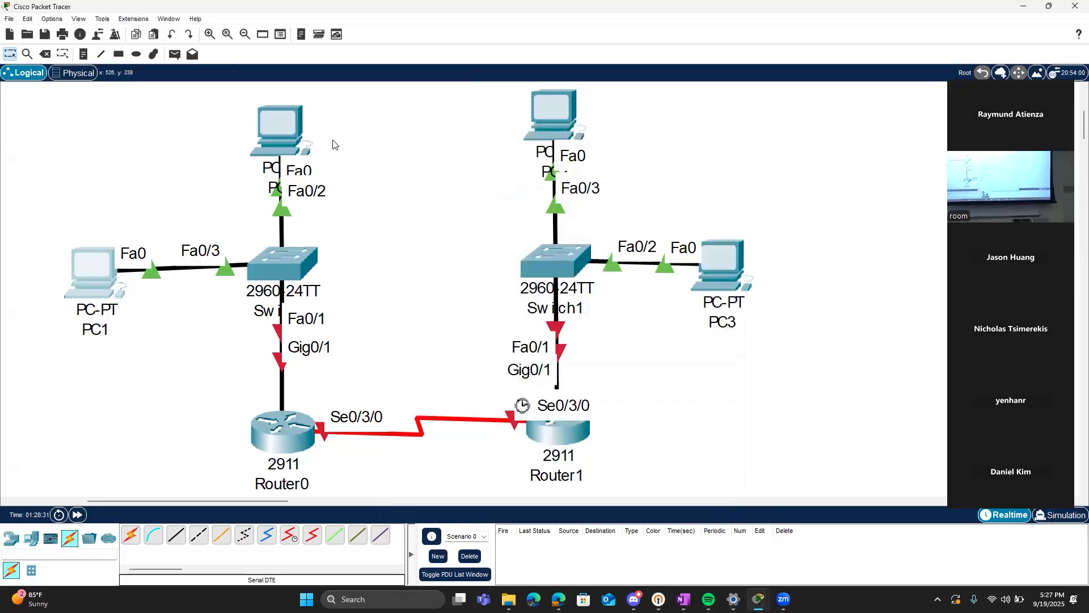
Set PC0's static IPv4 address to 192.168.1.10, subnet mask 255.255.255.0 and default gateway 192.168.1.1, and close its window
{"action": "left_click", "coordinate": [282, 127]}
{"action": "left_click", "coordinate": [448, 152]}
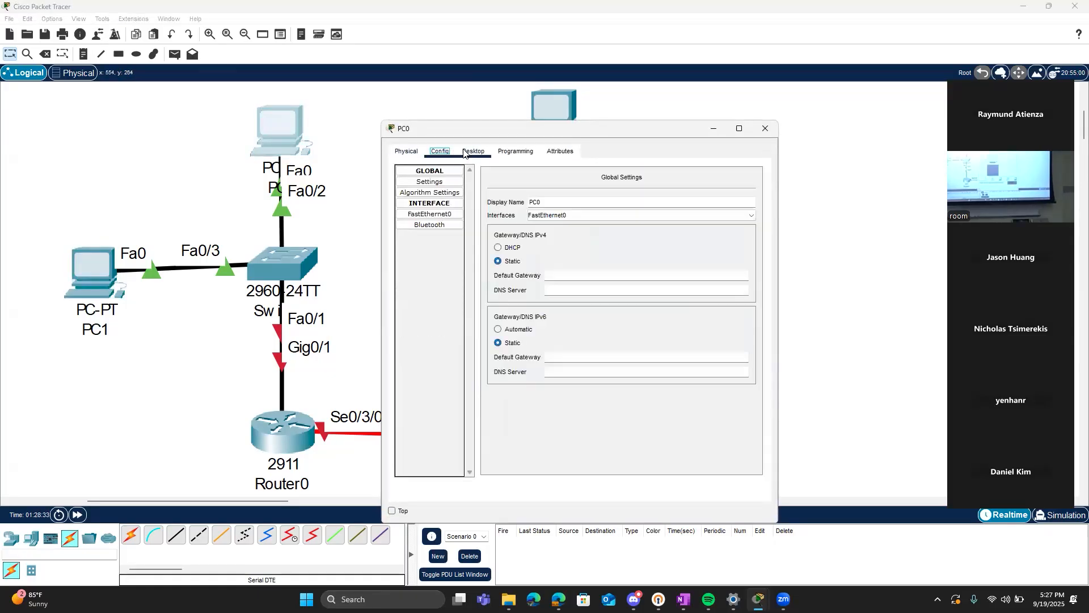
{"action": "left_click", "coordinate": [471, 152]}
{"action": "left_click", "coordinate": [433, 190]}
{"action": "left_click", "coordinate": [543, 233]}
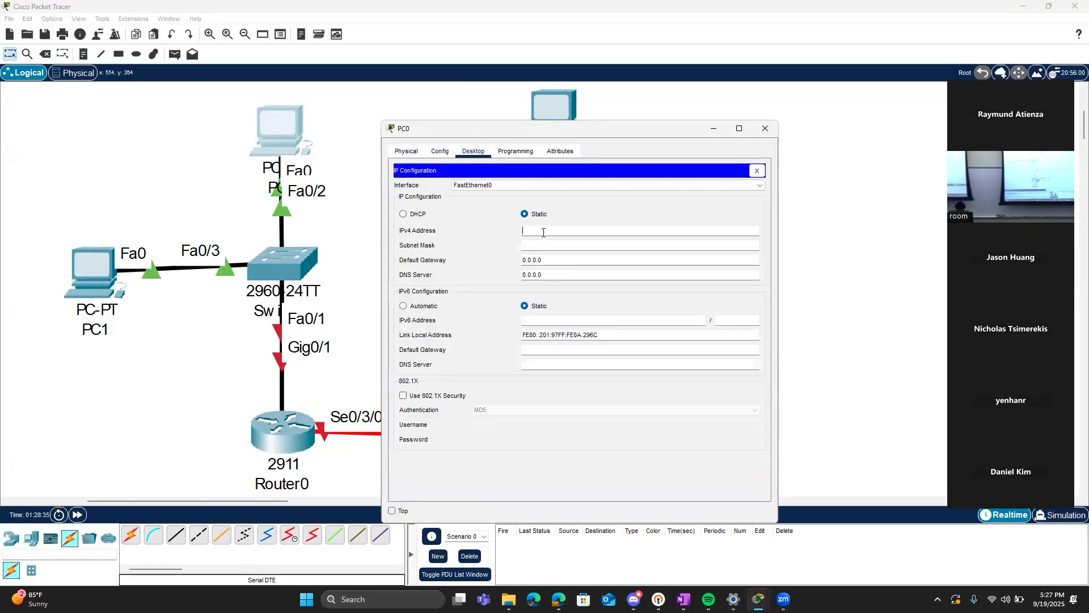
{"action": "type", "text": "192.1"}
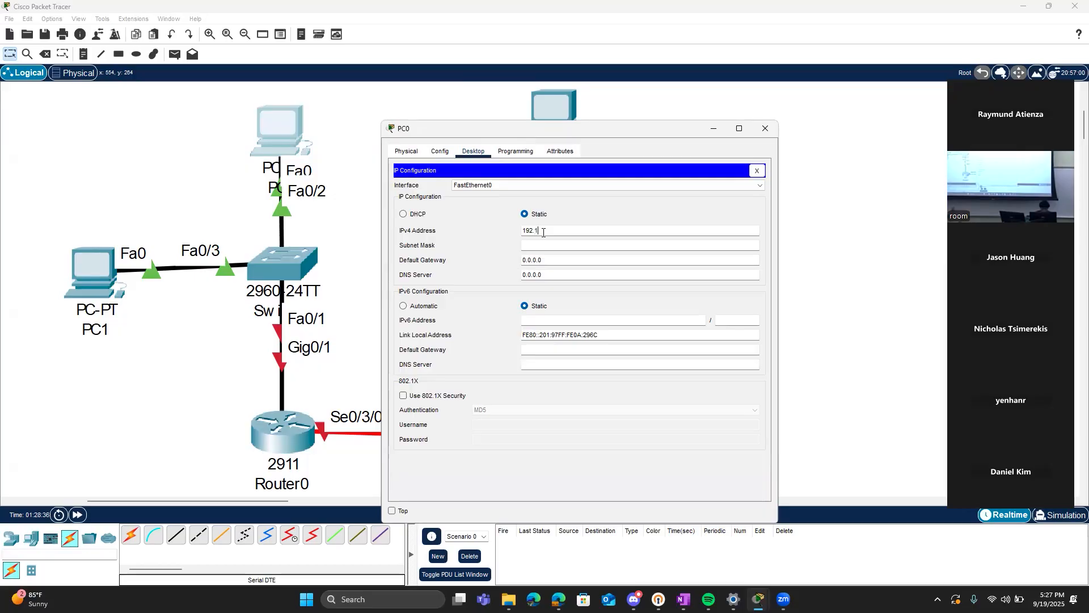
{"action": "type", "text": "68.2.10"}
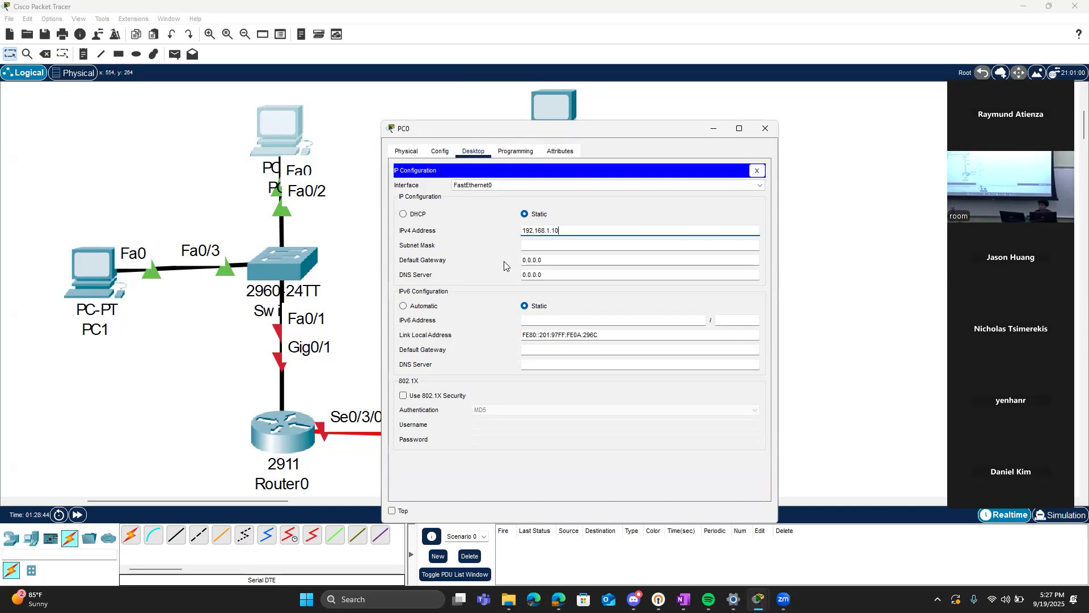
{"action": "left_click", "coordinate": [522, 246]}
{"action": "left_click_drag", "start_coordinate": [566, 260], "coordinate": [502, 264]}
{"action": "key", "text": "BackSpace"}
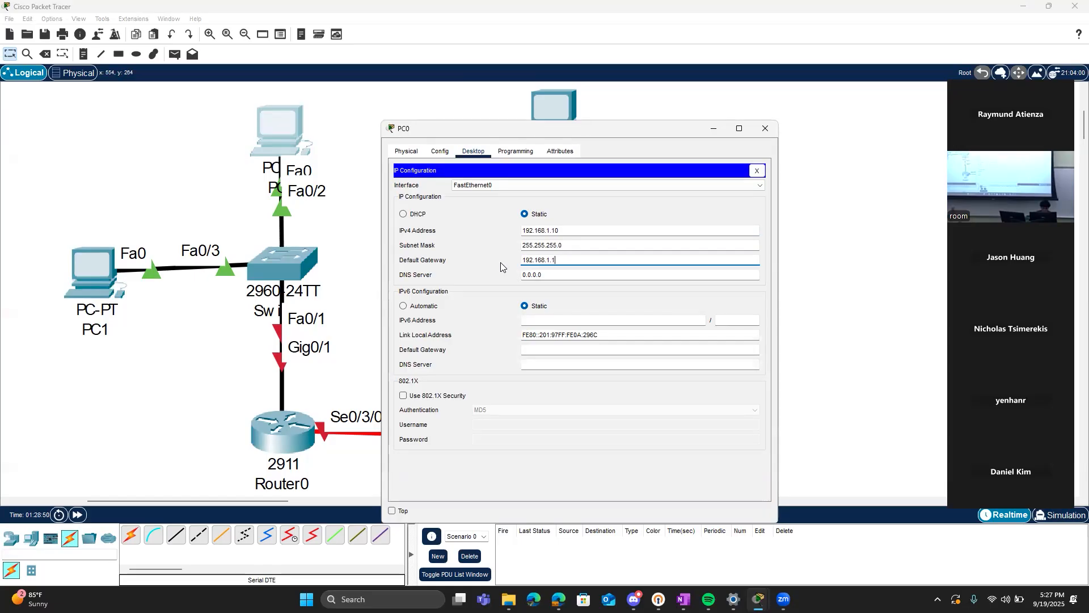
{"action": "left_click", "coordinate": [765, 128]}
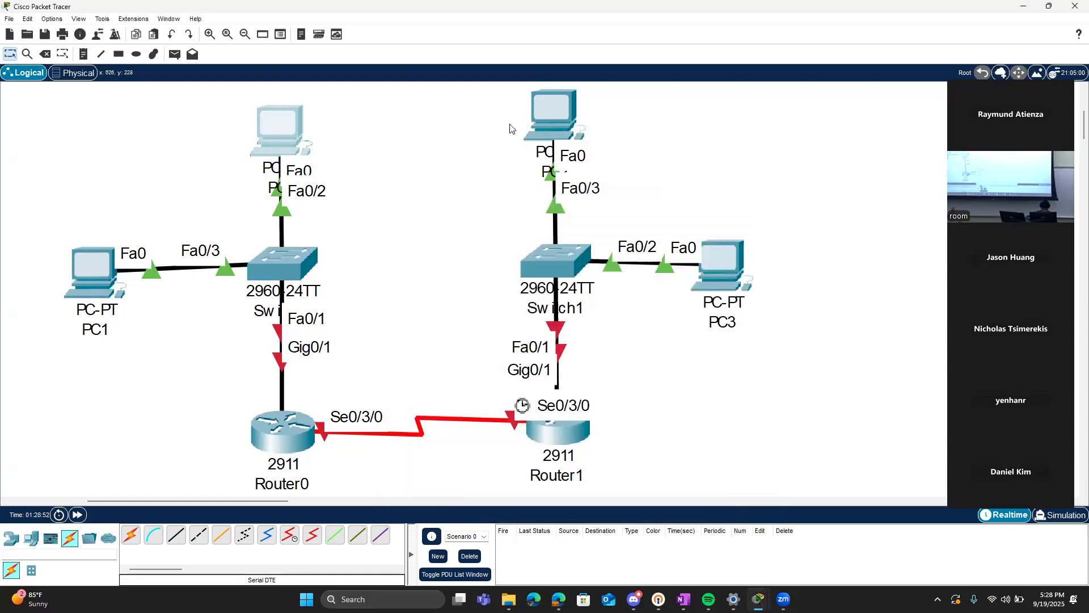
Set PC2's static IPv4 address to 192.168.2.10, subnet mask 255.255.255.0 and default gateway 192.168.2.1, and close its window
{"action": "left_click", "coordinate": [552, 114]}
{"action": "left_click", "coordinate": [475, 152]}
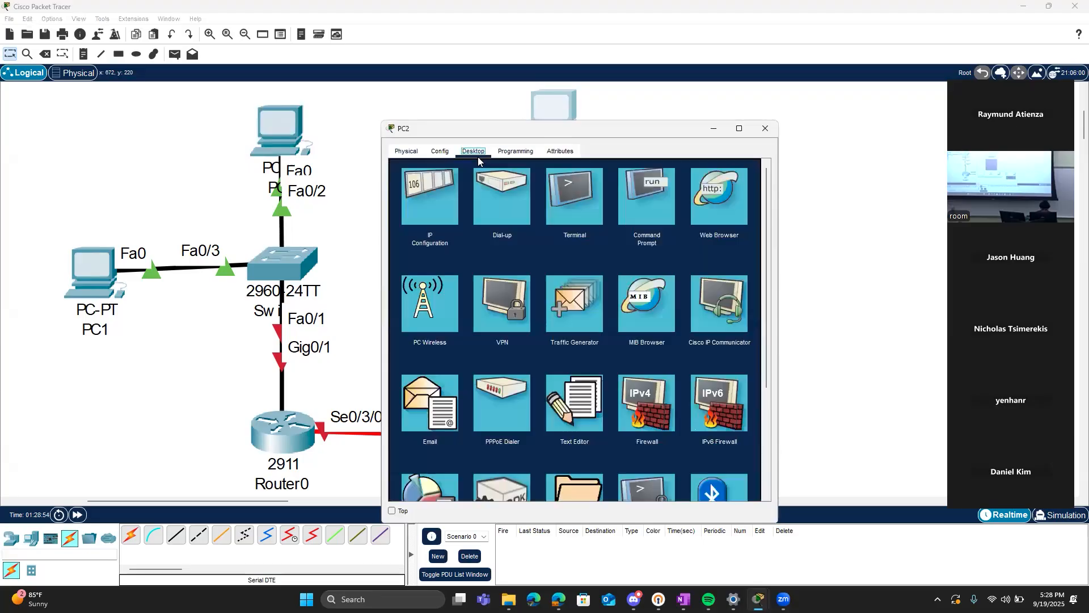
{"action": "left_click", "coordinate": [432, 203]}
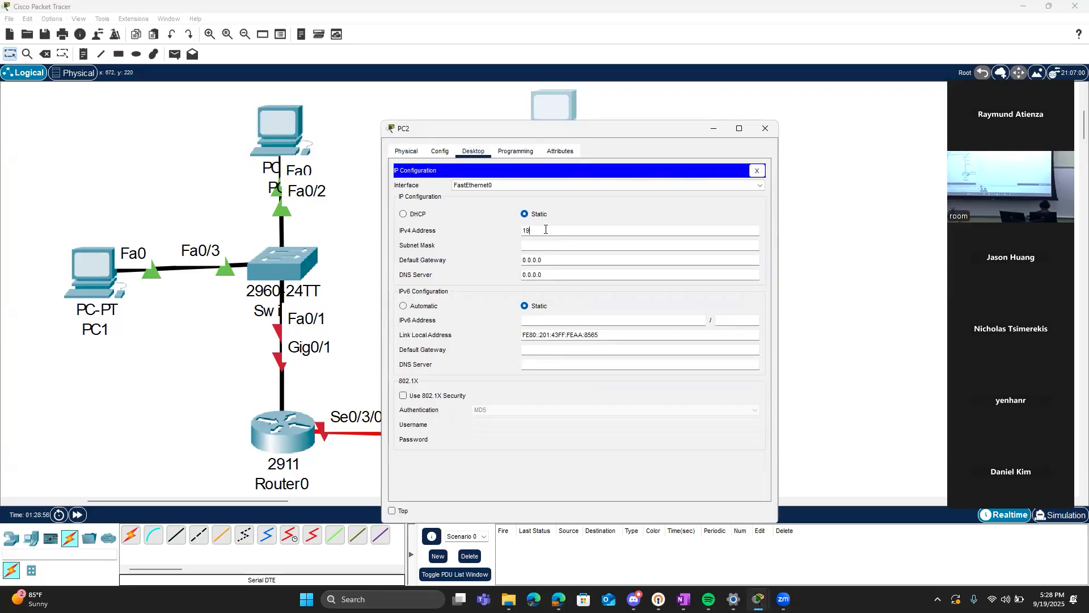
{"action": "left_click", "coordinate": [546, 230]}
{"action": "type", "text": "192.168.2.10"}
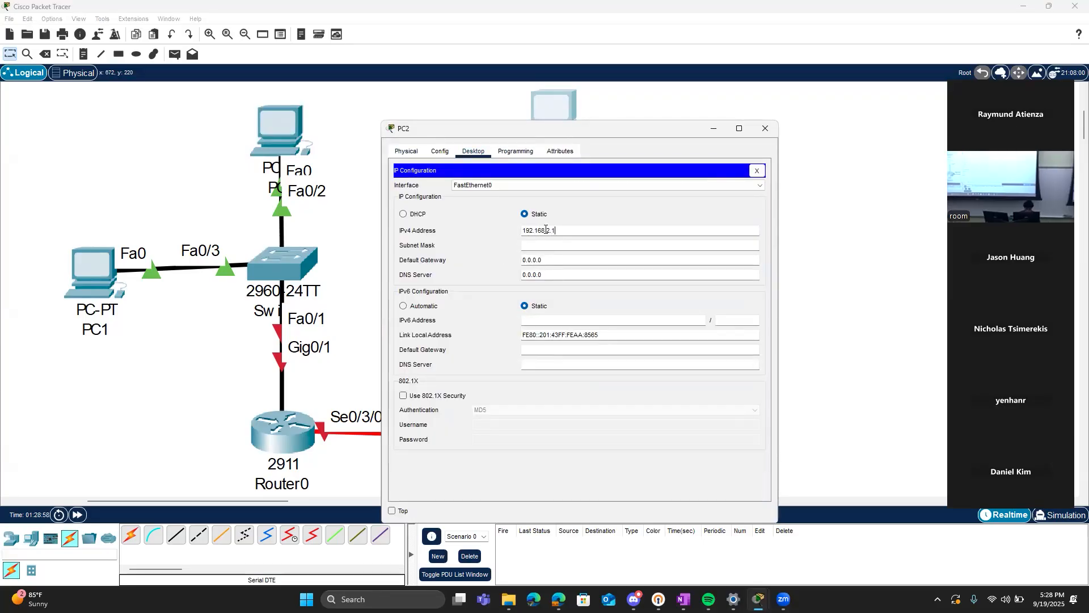
{"action": "left_click", "coordinate": [552, 246]}
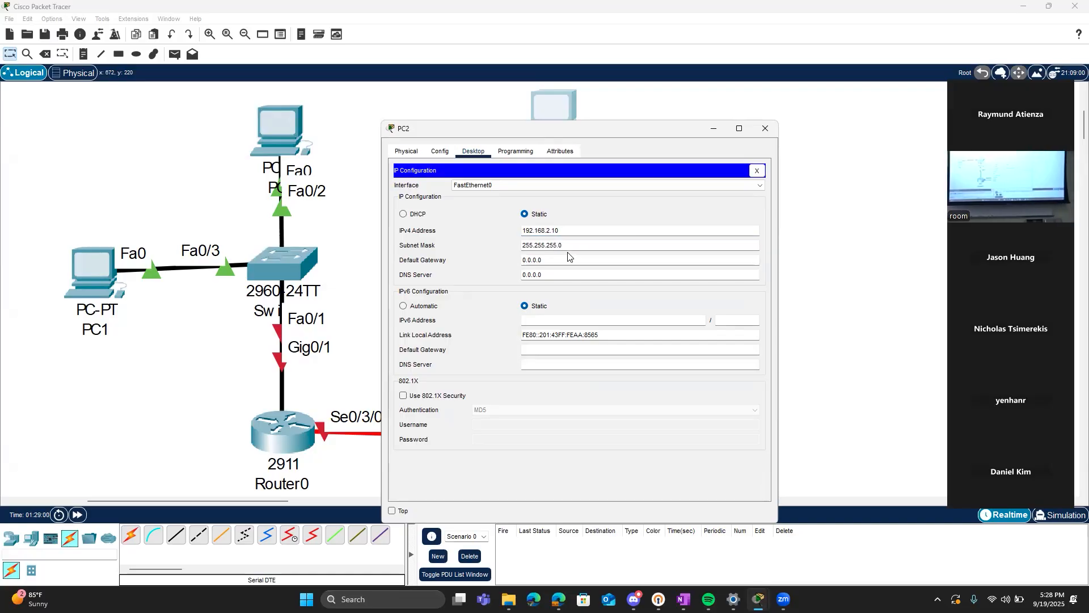
{"action": "left_click", "coordinate": [568, 258]}
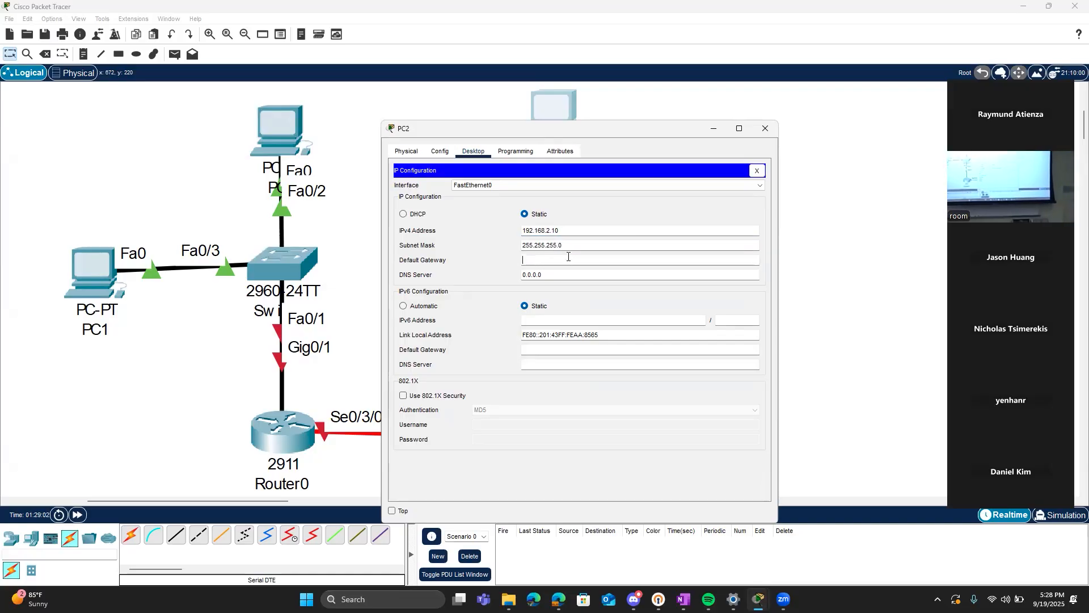
{"action": "type", "text": "192.168.2.1"}
{"action": "left_click", "coordinate": [766, 129]}
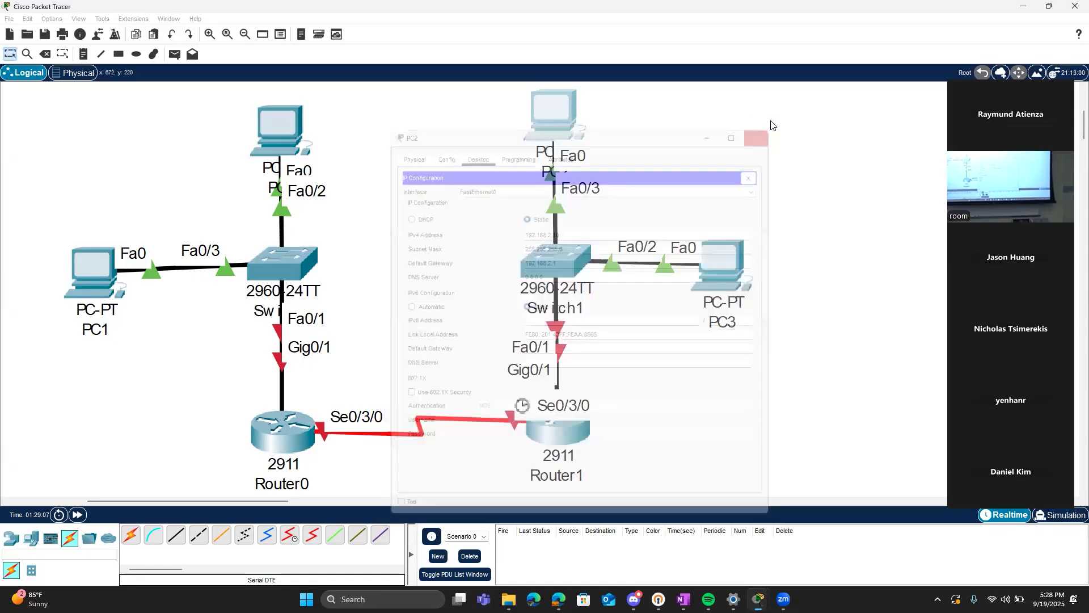
Set PC3's static IPv4 address to 192.168.2.11, subnet mask 255.255.255.0 and default gateway 192.168.2.1, and close its window
{"action": "left_click", "coordinate": [740, 254]}
{"action": "left_click", "coordinate": [474, 151]}
{"action": "left_click", "coordinate": [453, 238]}
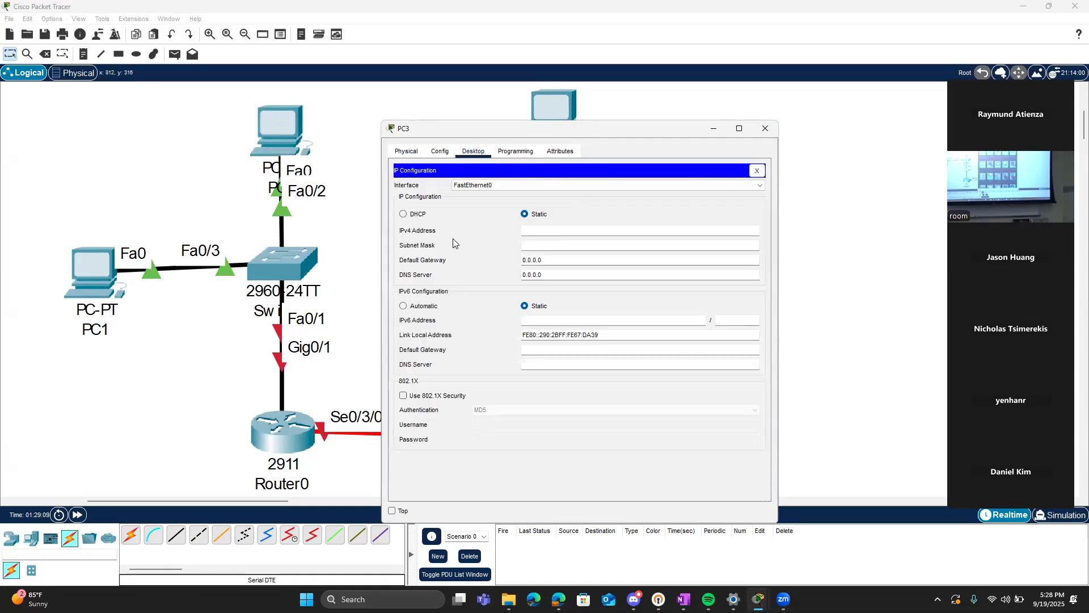
{"action": "left_click", "coordinate": [530, 231]}
{"action": "type", "text": "192.1"}
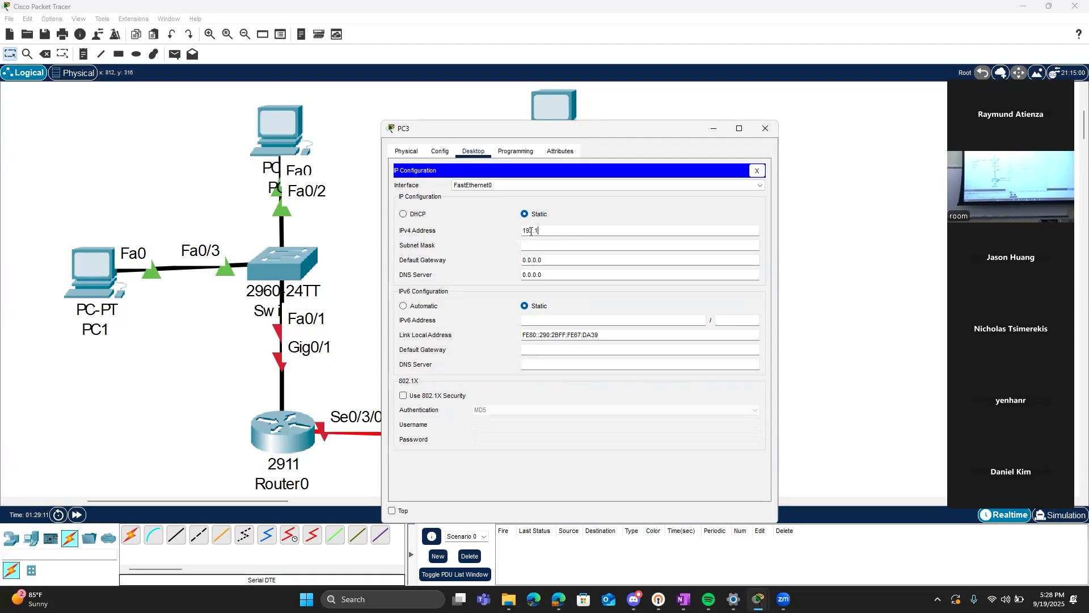
{"action": "type", "text": "68.2.11"}
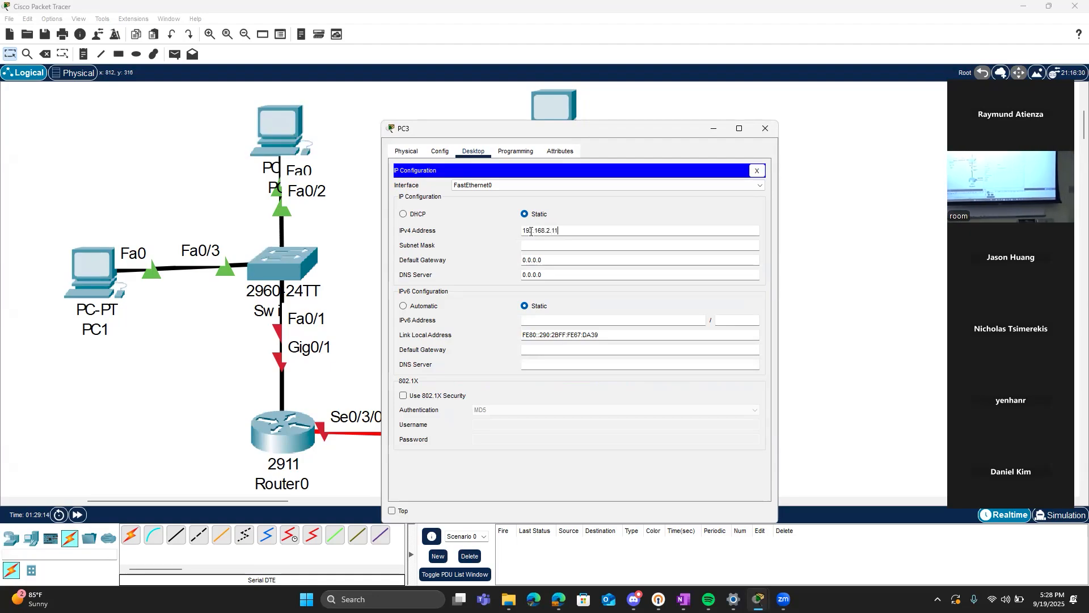
{"action": "left_click", "coordinate": [534, 245]}
{"action": "left_click_drag", "start_coordinate": [560, 259], "coordinate": [496, 261]}
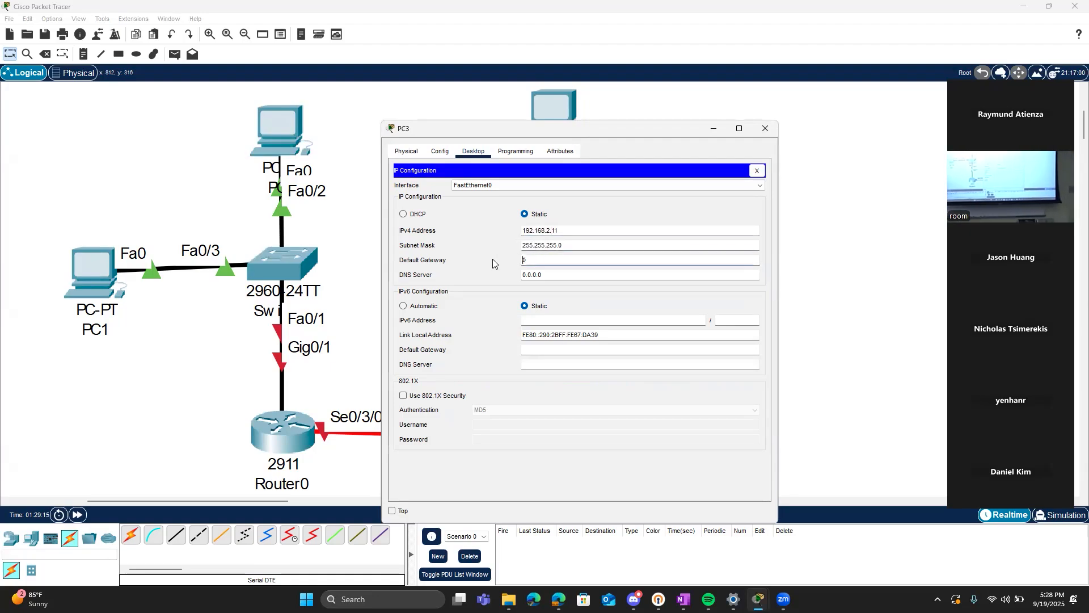
{"action": "type", "text": "192.168.2.1"}
{"action": "left_click", "coordinate": [766, 128]}
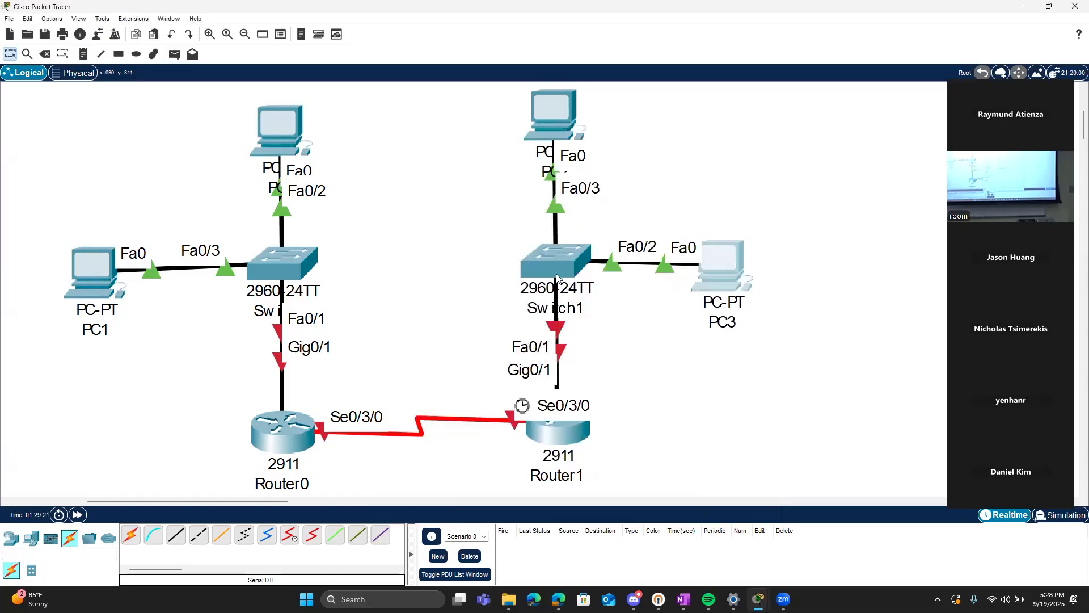
Decline the initial configuration dialog in Router1's command line and enter global configuration mode from the terminal
{"action": "left_click", "coordinate": [556, 433]}
{"action": "left_click", "coordinate": [157, 118]}
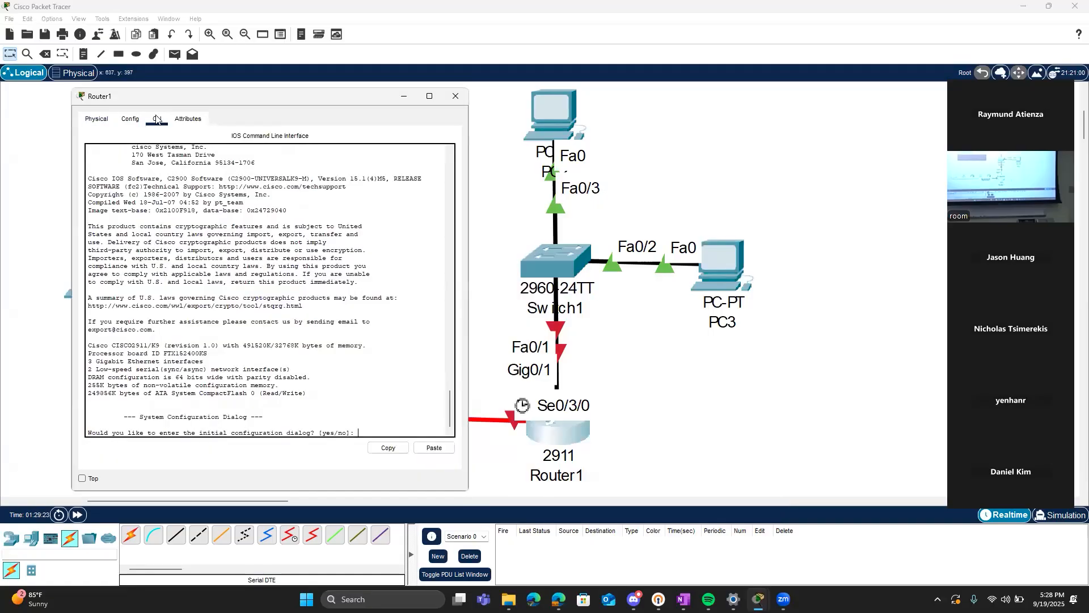
{"action": "key", "text": "Return"}
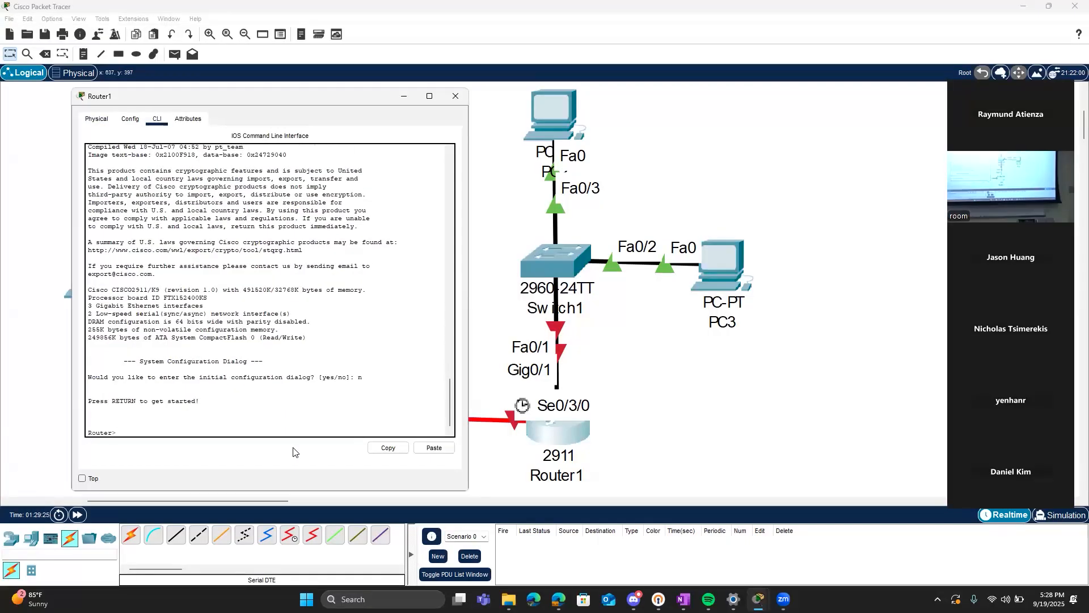
{"action": "type", "text": "en"}
{"action": "key", "text": "Return"}
{"action": "type", "text": "conf"}
{"action": "key", "text": "Return"}
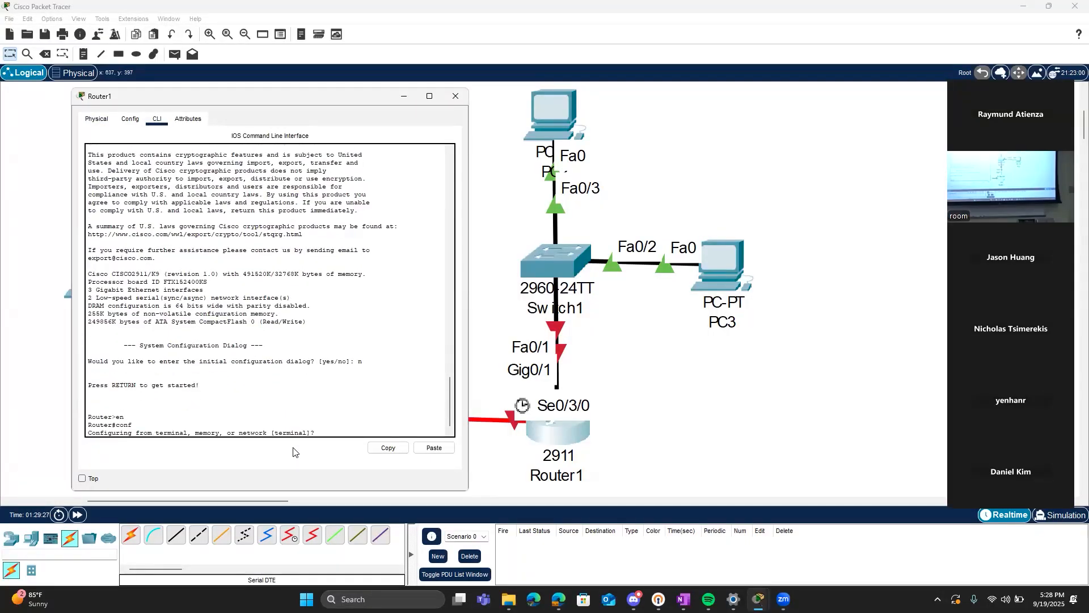
{"action": "type", "text": "t"}
{"action": "key", "text": "Return"}
Configure Router1's interface g0/1 with IP address 192.168.2.1 and mask 255.255.255.0, enable it, and return to global configuration
{"action": "type", "text": "ig)#i"}
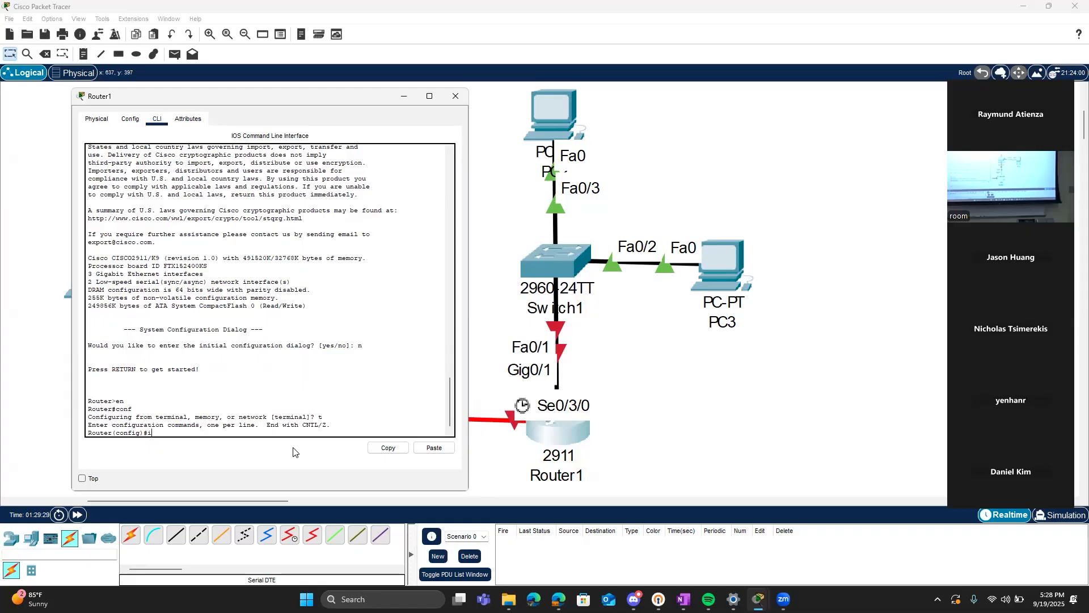
{"action": "type", "text": "nt g0/1"}
{"action": "key", "text": "Return"}
{"action": "type", "text": "ip ad"}
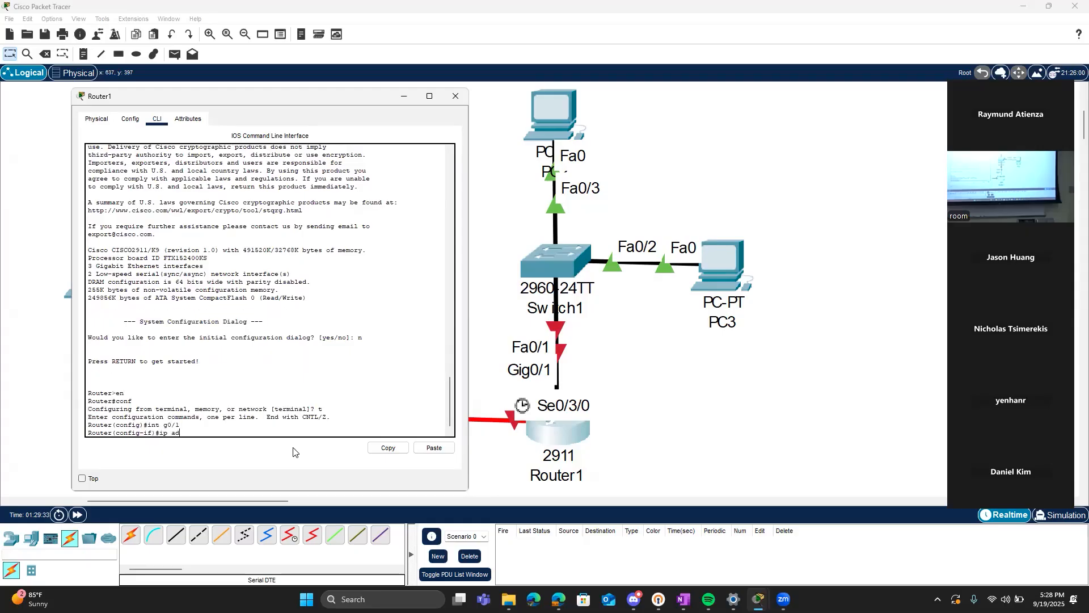
{"action": "type", "text": "d 192.168.2.1 255.25."}
{"action": "type", "text": ".255.0"}
{"action": "key", "text": "Return"}
{"action": "type", "text": "no shut"}
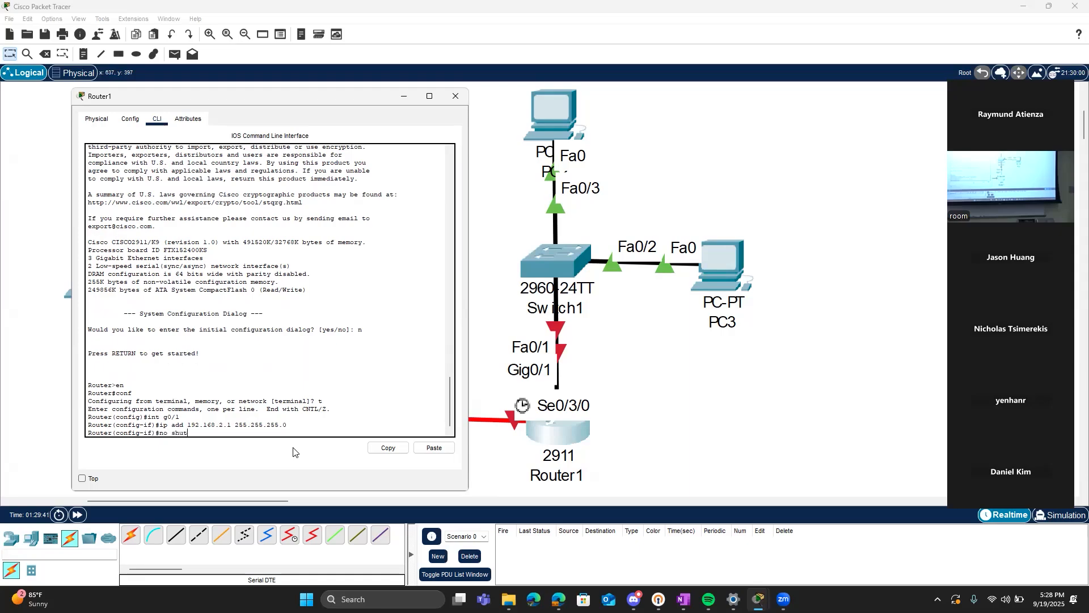
{"action": "key", "text": "Return"}
{"action": "type", "text": "ex"}
{"action": "key", "text": "Return"}
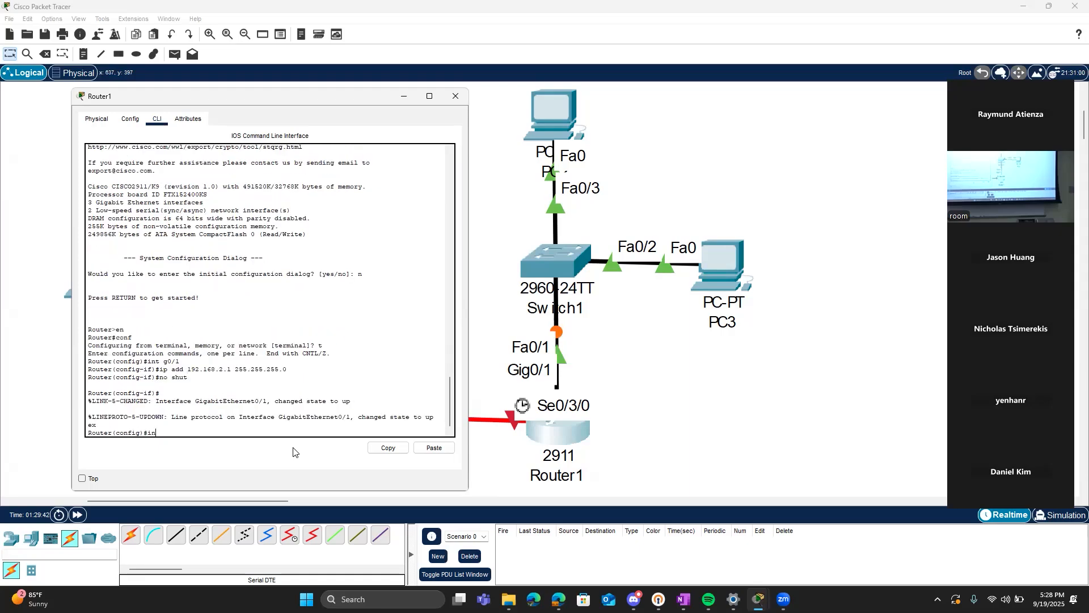
Enter interface configuration mode for serial interface s0/3/0 on Router1
{"action": "type", "text": "int g"}
{"action": "key", "text": "BackSpace"}
{"action": "key", "text": "BackSpace"}
{"action": "key", "text": "BackSpace"}
{"action": "type", "text": "s0/0"}
{"action": "type", "text": "3"}
{"action": "key", "text": "BackSpace"}
{"action": "type", "text": "3/0"}
{"action": "key", "text": "Return"}
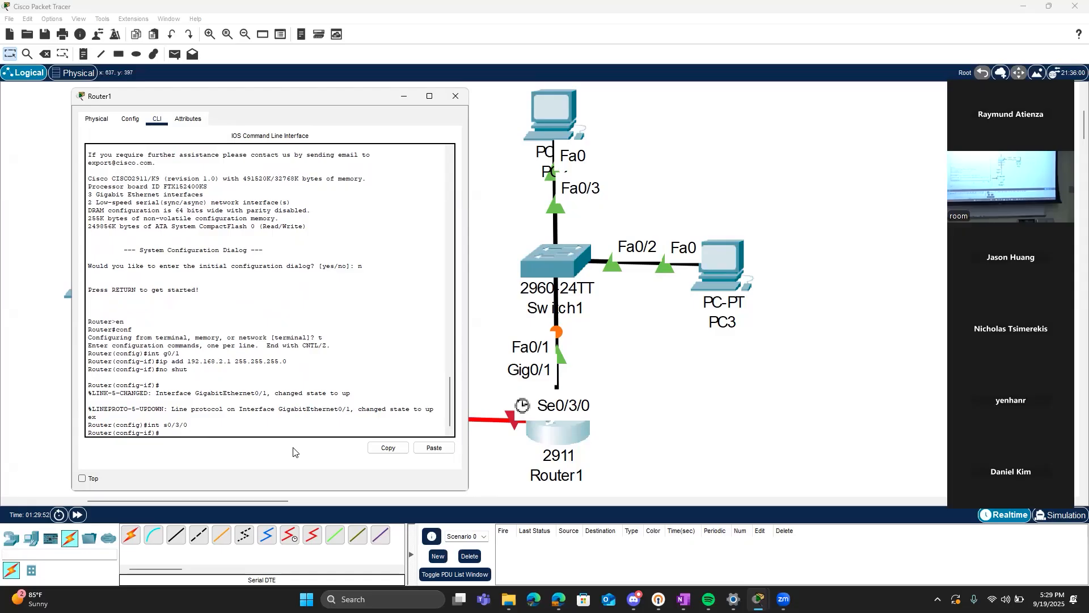
Assign IP address 10.10.10.2 with subnet mask 255.255.255.0 to Router1's serial interface s0/3/0
{"action": "type", "text": "ip add 10.10.10.2"}
{"action": "key", "text": "Return"}
{"action": "type", "text": "no shu"}
{"action": "key", "text": "BackSpace"}
{"action": "key", "text": "BackSpace"}
{"action": "key", "text": "BackSpace"}
{"action": "key", "text": "BackSpace"}
{"action": "key", "text": "BackSpace"}
{"action": "key", "text": "BackSpace"}
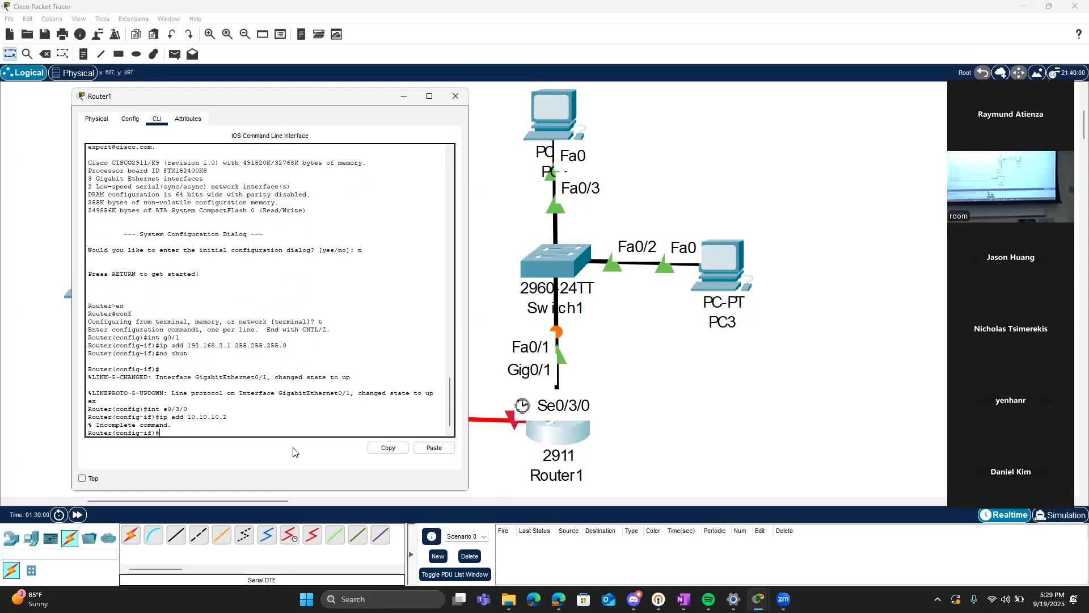
{"action": "key", "text": "Up"}
{"action": "type", "text": "255.255.255.0"}
{"action": "key", "text": "Return"}
Enable Router1's serial interface s0/3/0 with no shut and return to global configuration mode
{"action": "type", "text": "no shu"}
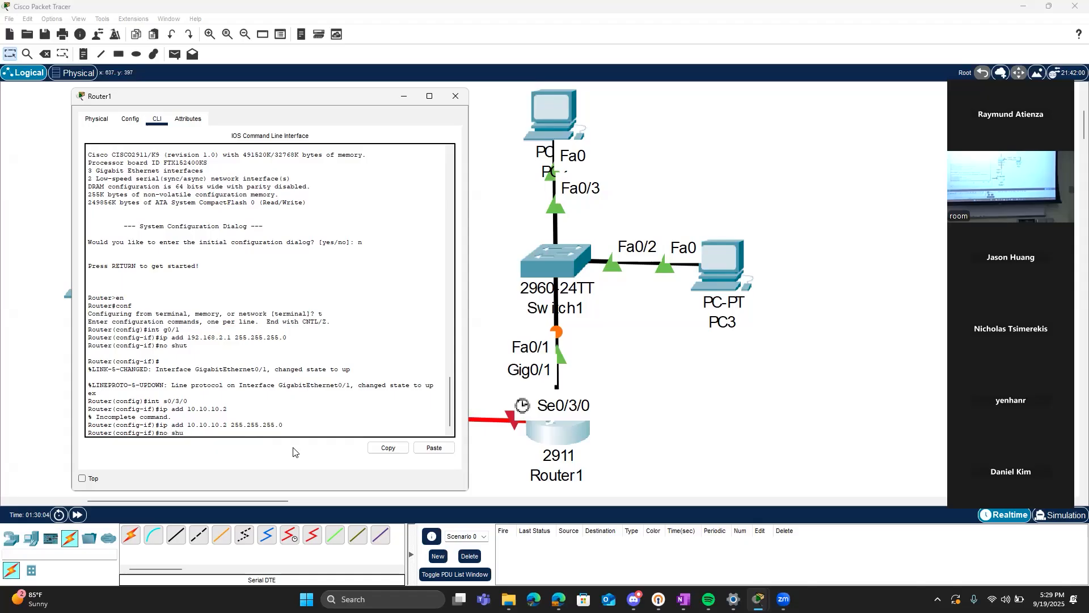
{"action": "type", "text": "t"}
{"action": "key", "text": "Return"}
{"action": "type", "text": "ex"}
{"action": "key", "text": "Return"}
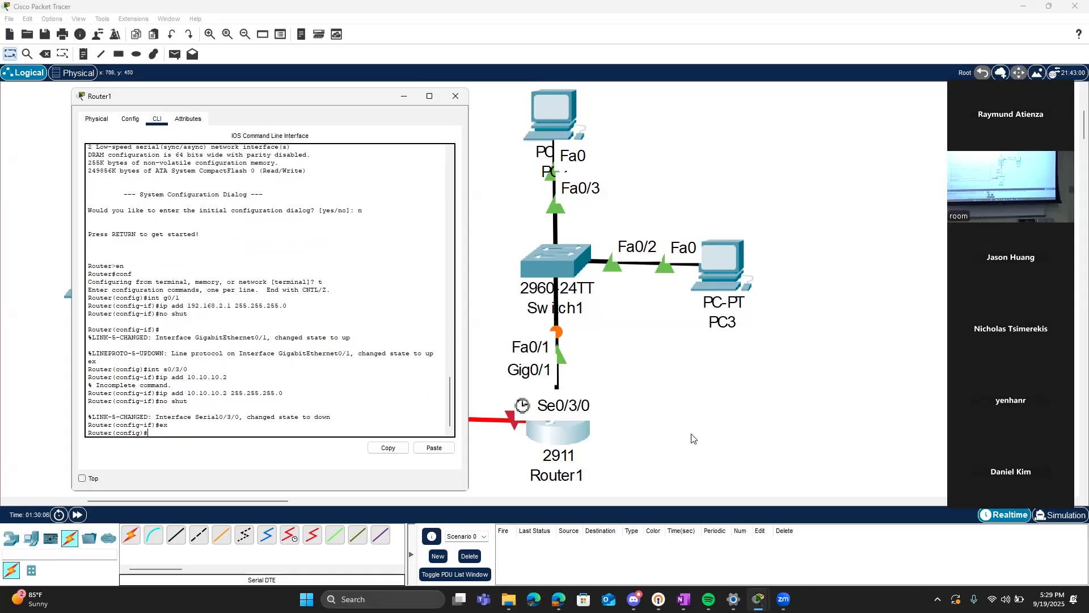
Open Router0's command line, switch to privileged mode, and enter global configuration mode with conf t
{"action": "left_click", "coordinate": [692, 438]}
{"action": "left_click", "coordinate": [270, 437]}
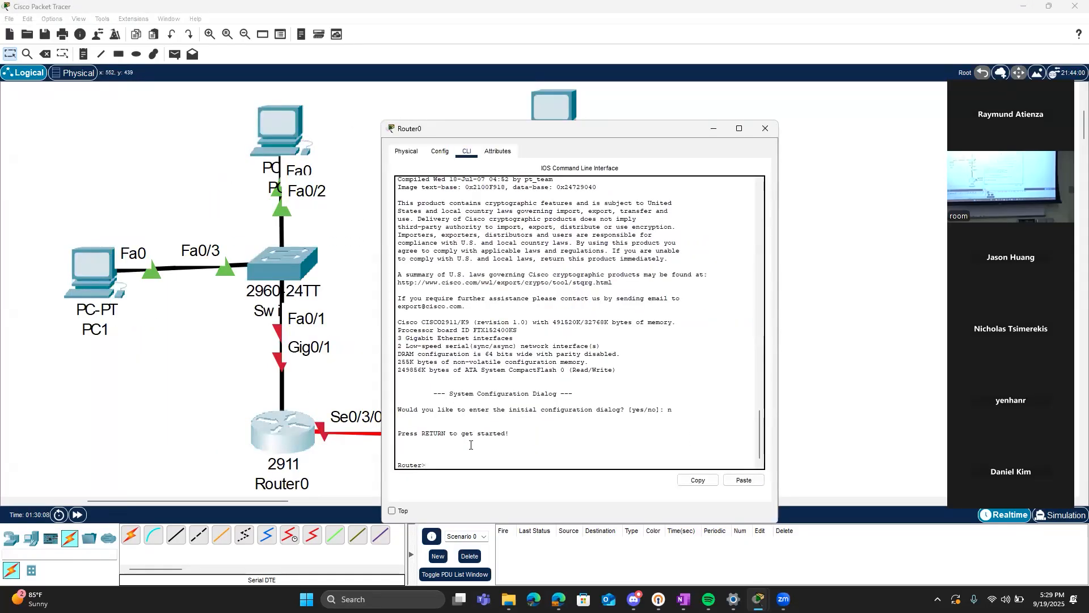
{"action": "type", "text": "en"}
{"action": "key", "text": "Return"}
{"action": "type", "text": "conf y"}
{"action": "key", "text": "Return"}
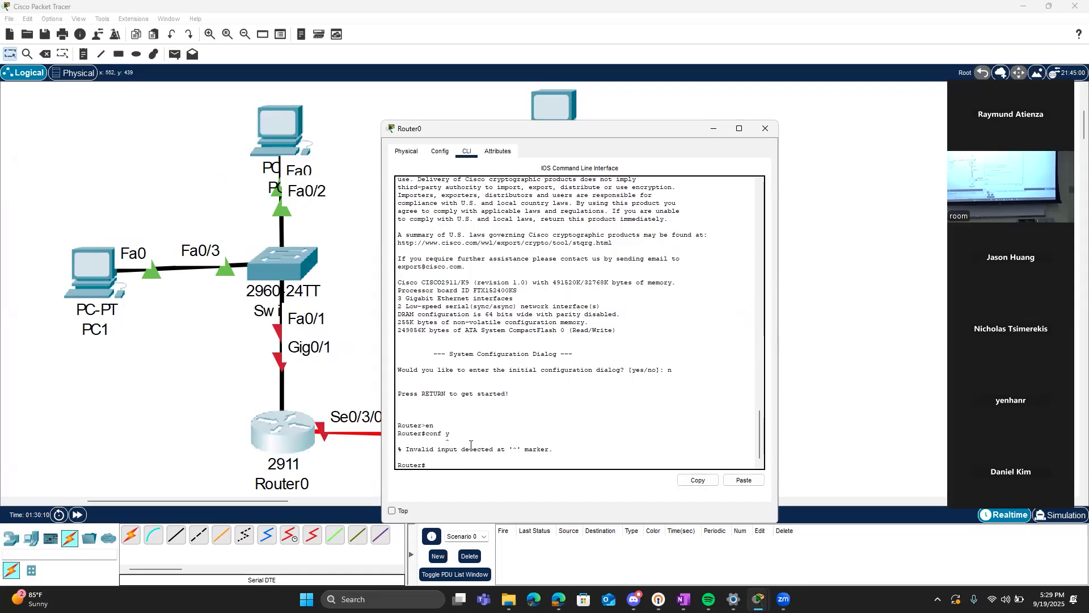
{"action": "type", "text": "conf t"}
{"action": "key", "text": "Return"}
Configure Router0's interface g0/1 with IP address 192.168.1.1 and mask 255.255.255.0, and enable the interface
{"action": "type", "text": "int g0"}
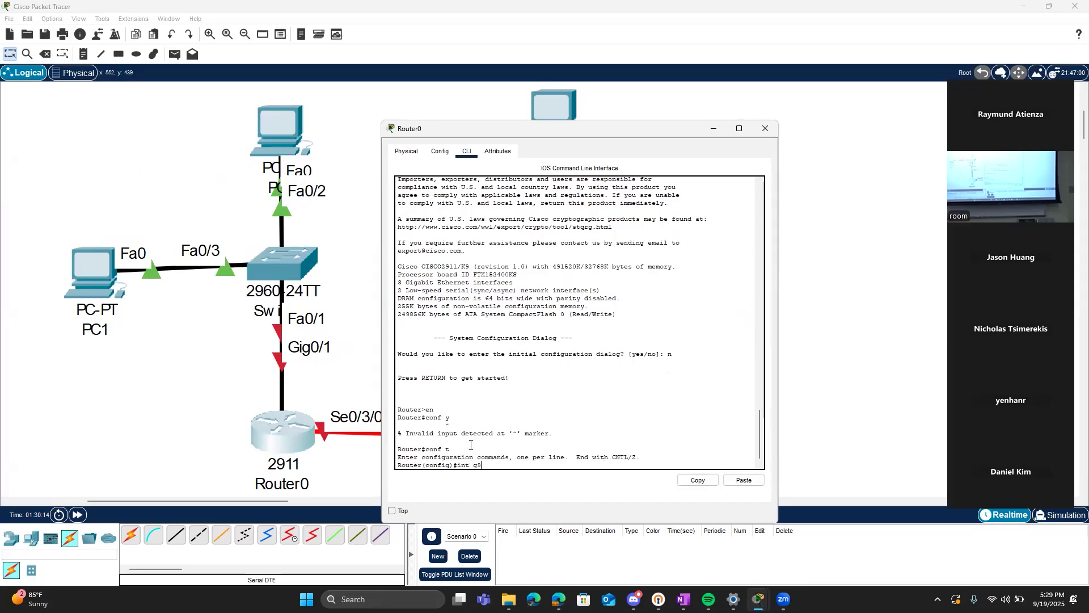
{"action": "type", "text": "0"}
{"action": "key", "text": "Return"}
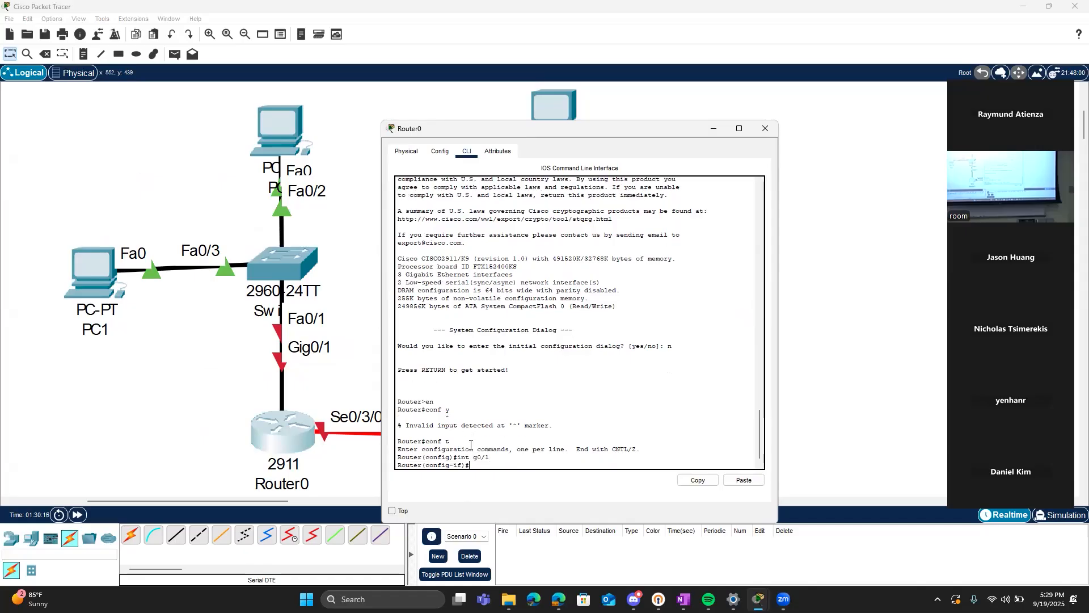
{"action": "type", "text": "ip add 192.168.1.1 255.255.255.0"}
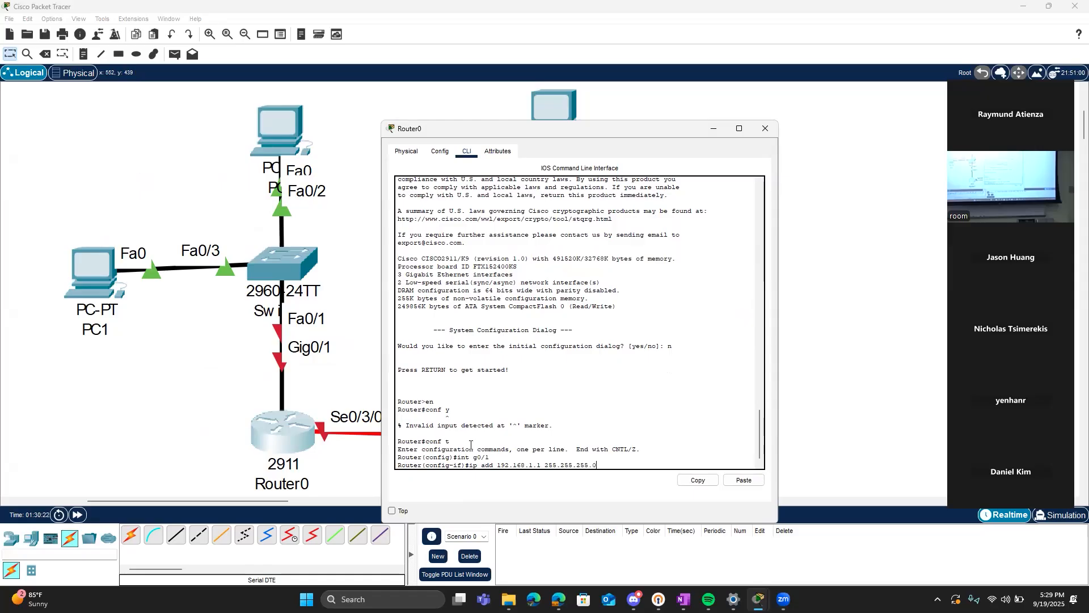
{"action": "key", "text": "Return"}
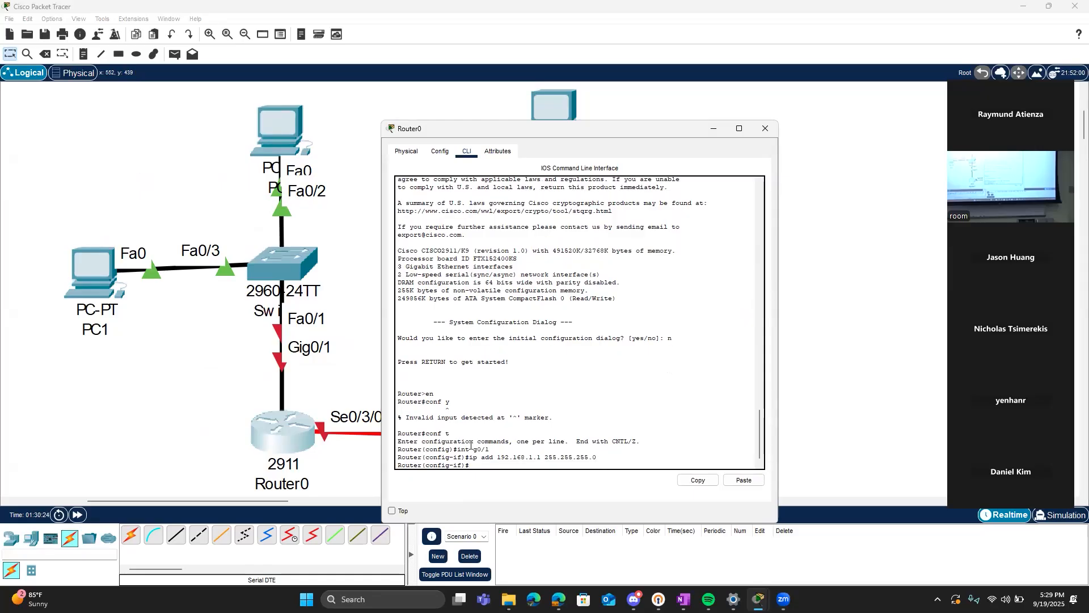
{"action": "type", "text": "if)#no shut"}
{"action": "key", "text": "Return"}
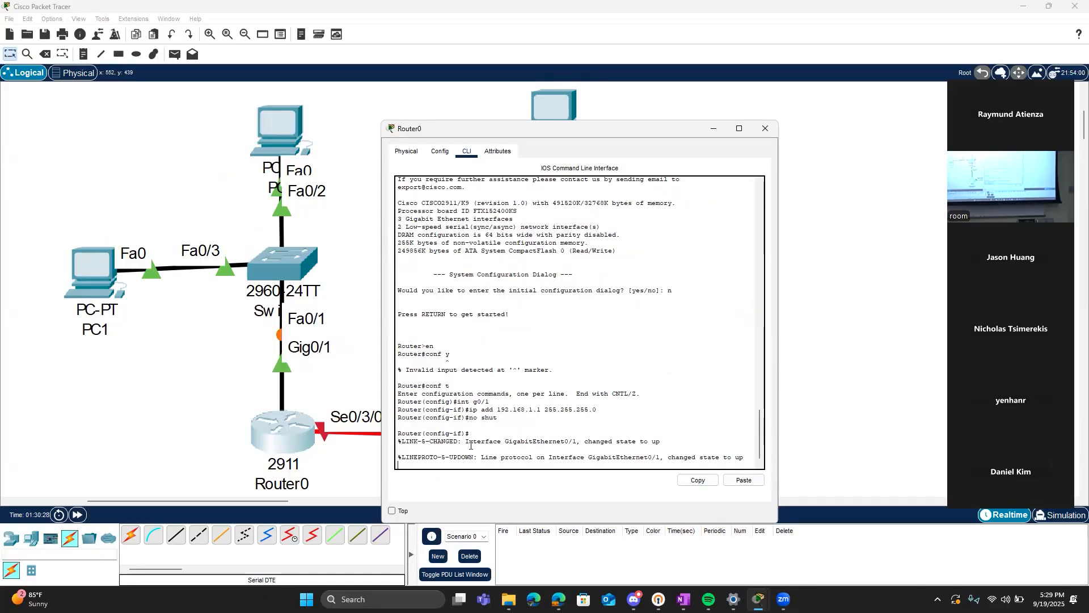
Return Router0 to global configuration mode and enter interface configuration for serial interface s0/3/0
{"action": "type", "text": "ex"}
{"action": "key", "text": "Return"}
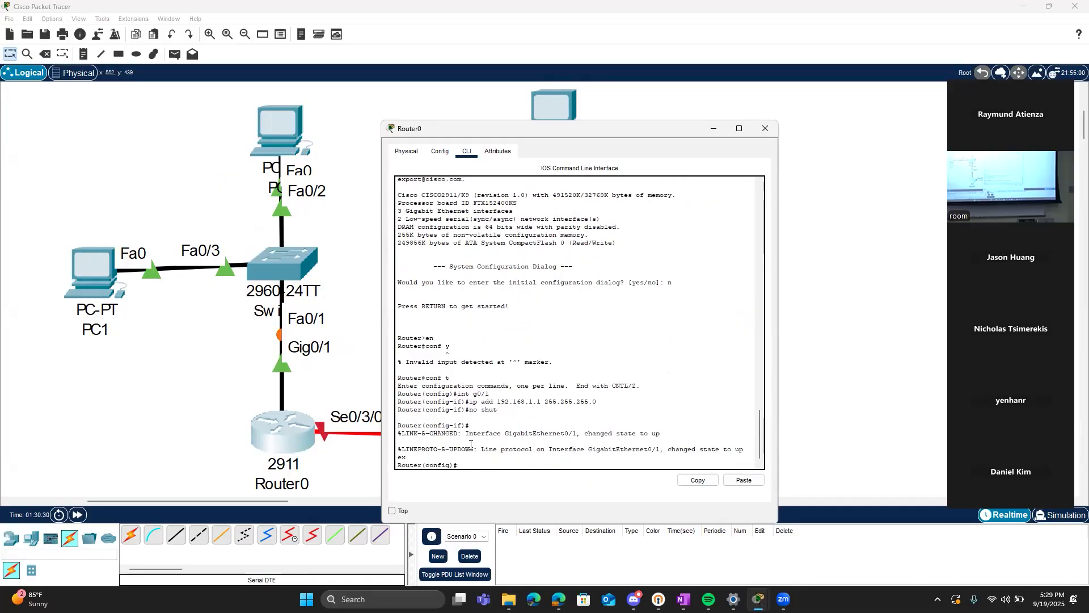
{"action": "type", "text": "int "}
{"action": "type", "text": "s0/"}
{"action": "type", "text": "30"}
{"action": "type", "text": "0"}
{"action": "key", "text": "Return"}
Assign IP address 10.10.10.1 with subnet mask 255.255.255.0 to Router0's serial interface s0/3/0
{"action": "type", "text": "ip add 19"}
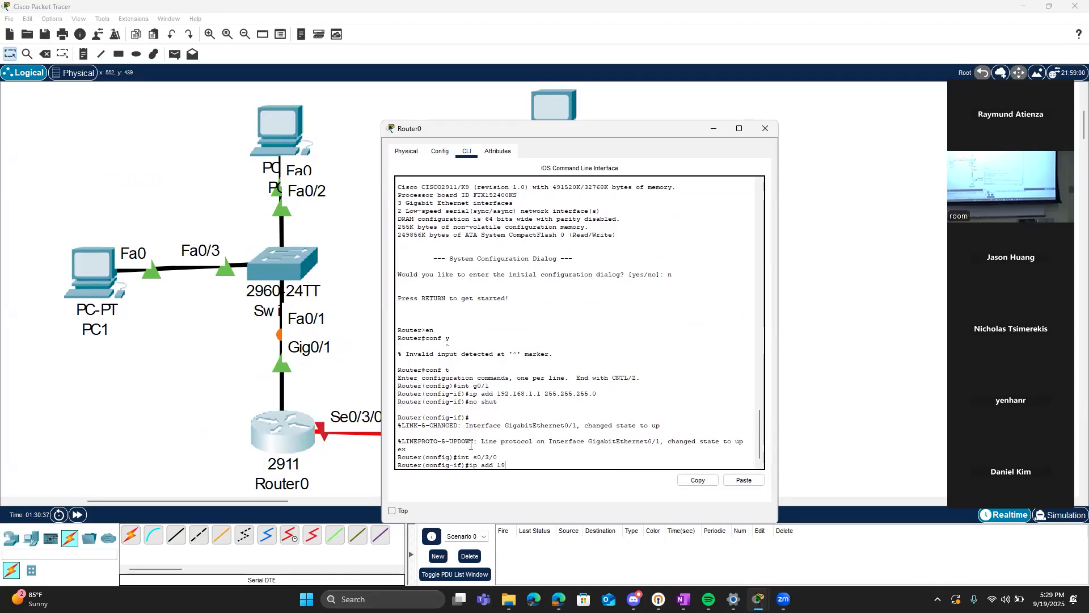
{"action": "key", "text": "BackSpace"}
{"action": "type", "text": "0.10.10.1"}
{"action": "key", "text": "Return"}
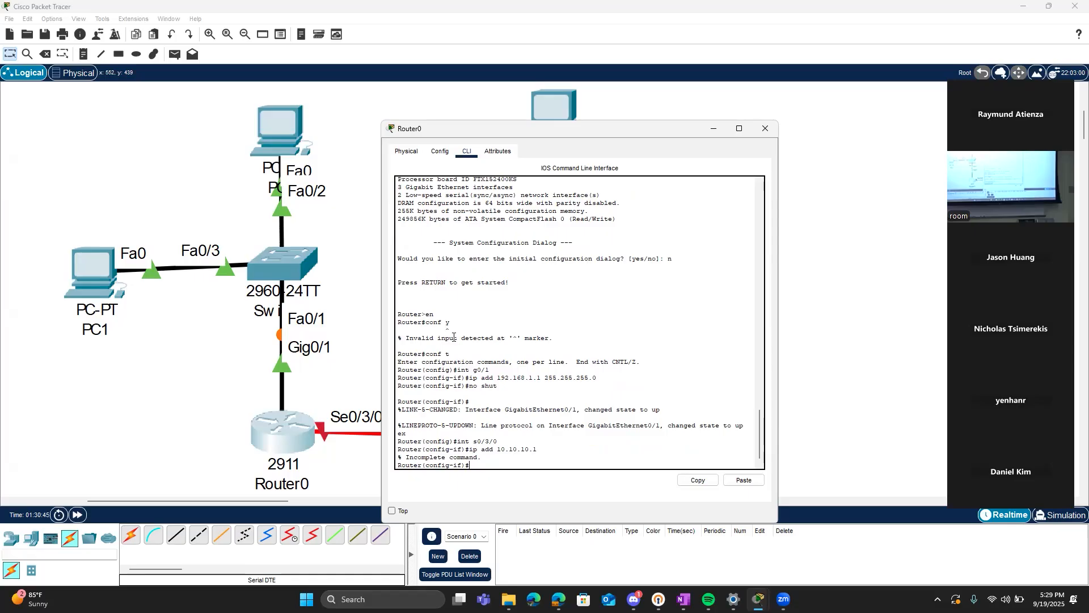
{"action": "key", "text": "Up"}
{"action": "type", "text": "255.255.255.0"}
{"action": "key", "text": "Return"}
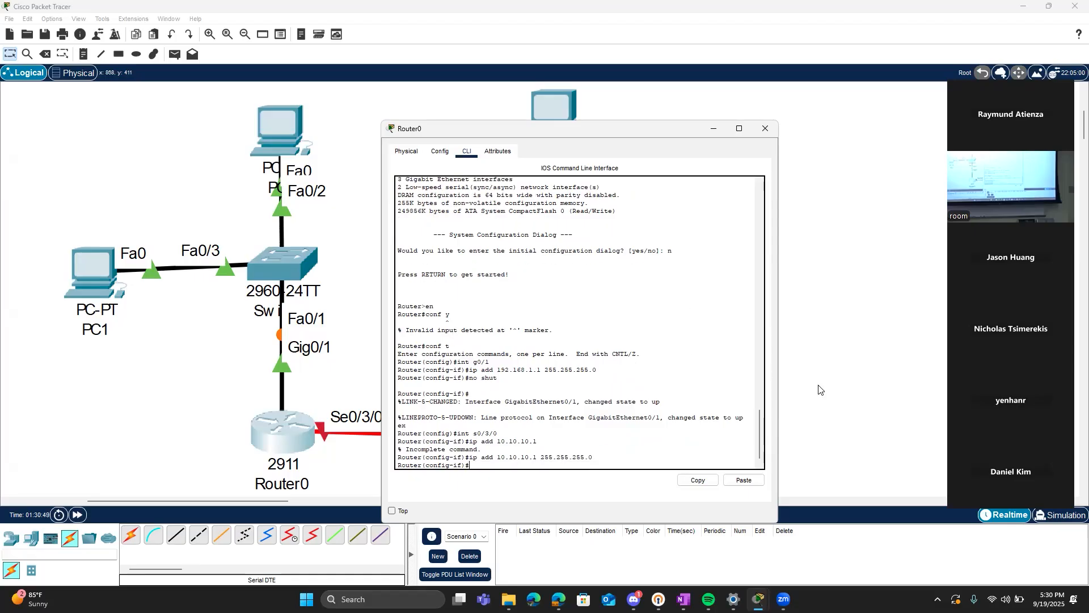
Enable Router0's serial interface s0/3/0 with no shut and return to global configuration mode
{"action": "type", "text": "no shut"}
{"action": "key", "text": "Return"}
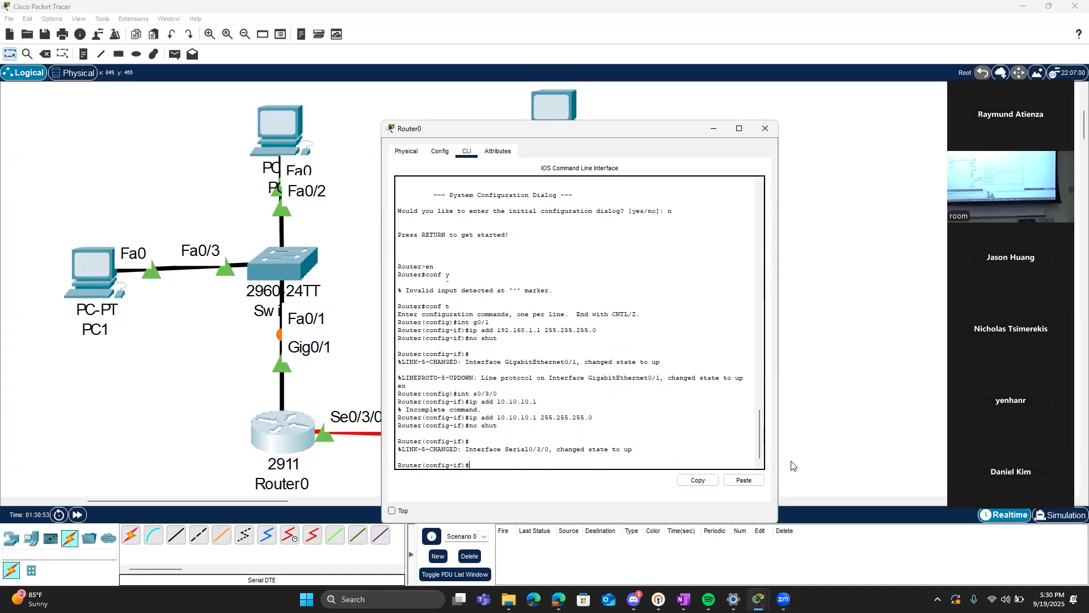
{"action": "left_click", "coordinate": [766, 129]}
{"action": "left_click", "coordinate": [549, 423]}
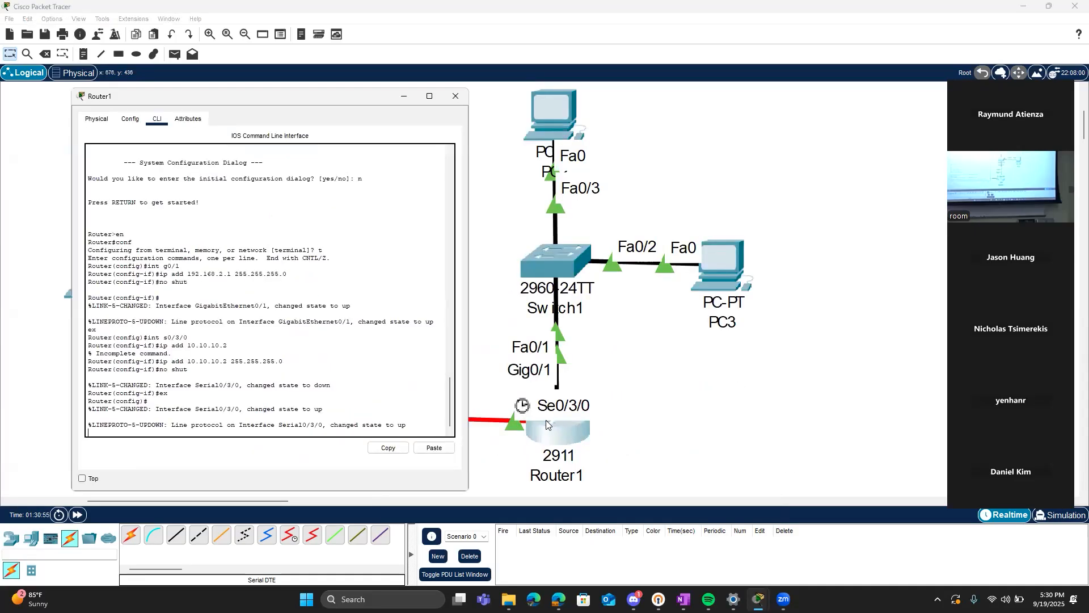
{"action": "left_click", "coordinate": [456, 96]}
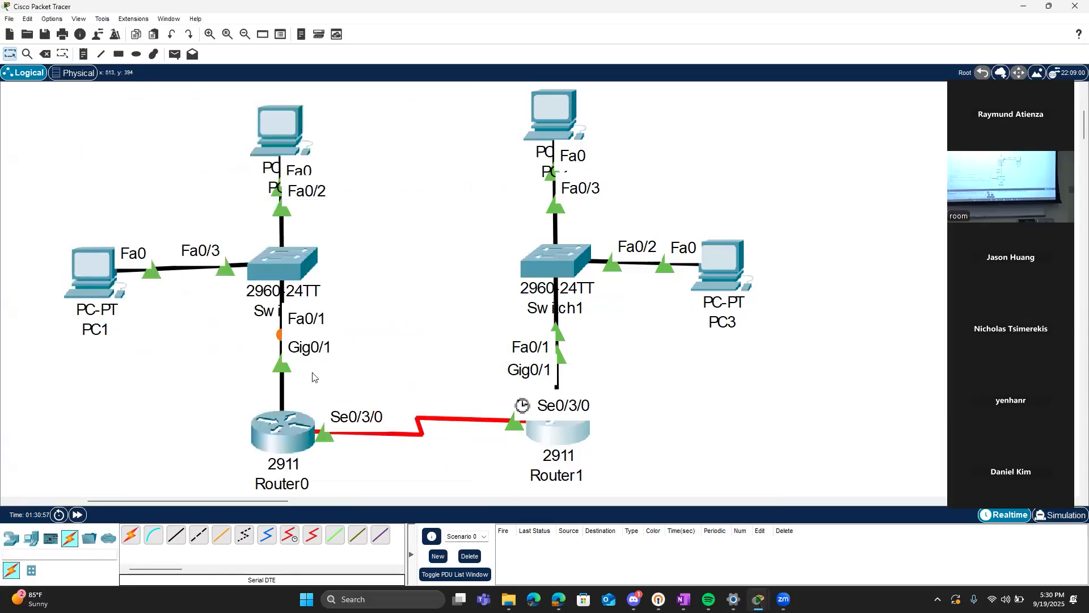
{"action": "left_click", "coordinate": [300, 446]}
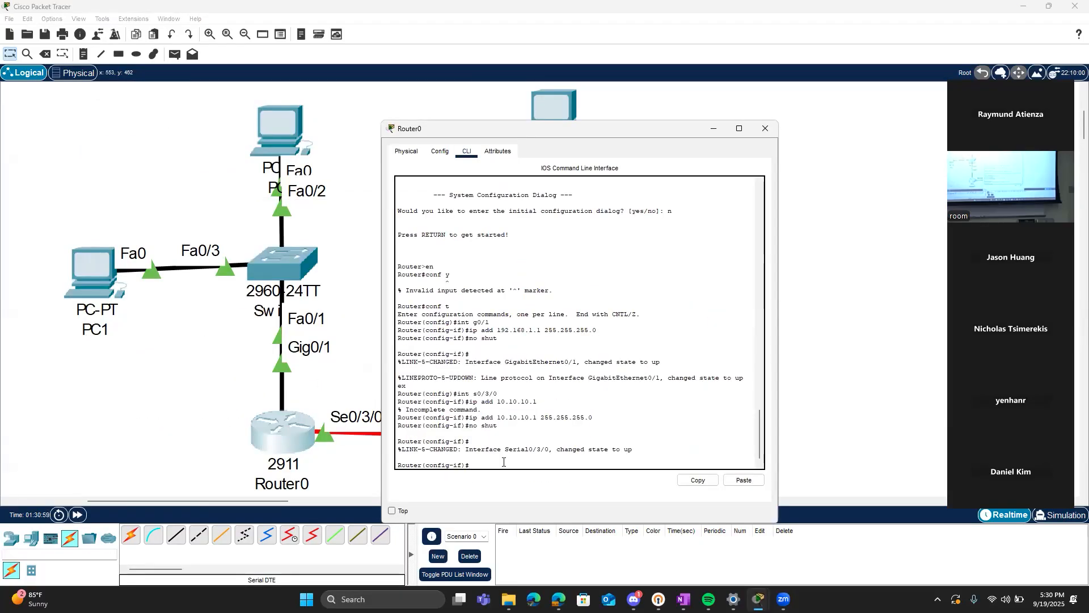
{"action": "type", "text": "ex"}
{"action": "key", "text": "Return"}
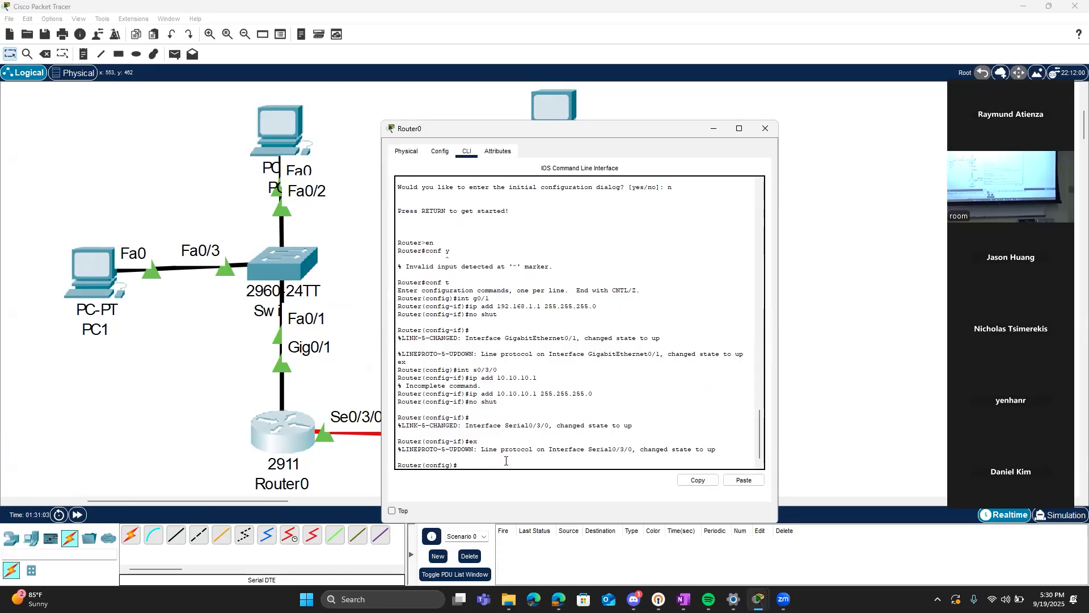
Begin an ip route command on Router0, check PC2's IP configuration for the remote network, and go back to Router0's command line
{"action": "type", "text": "ip rou"}
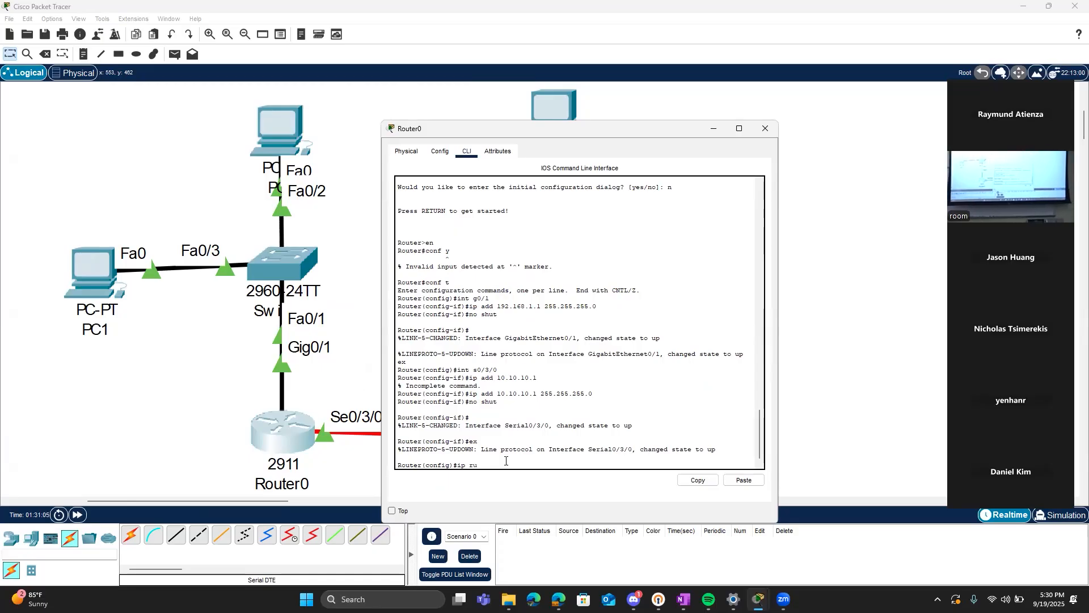
{"action": "type", "text": "te"}
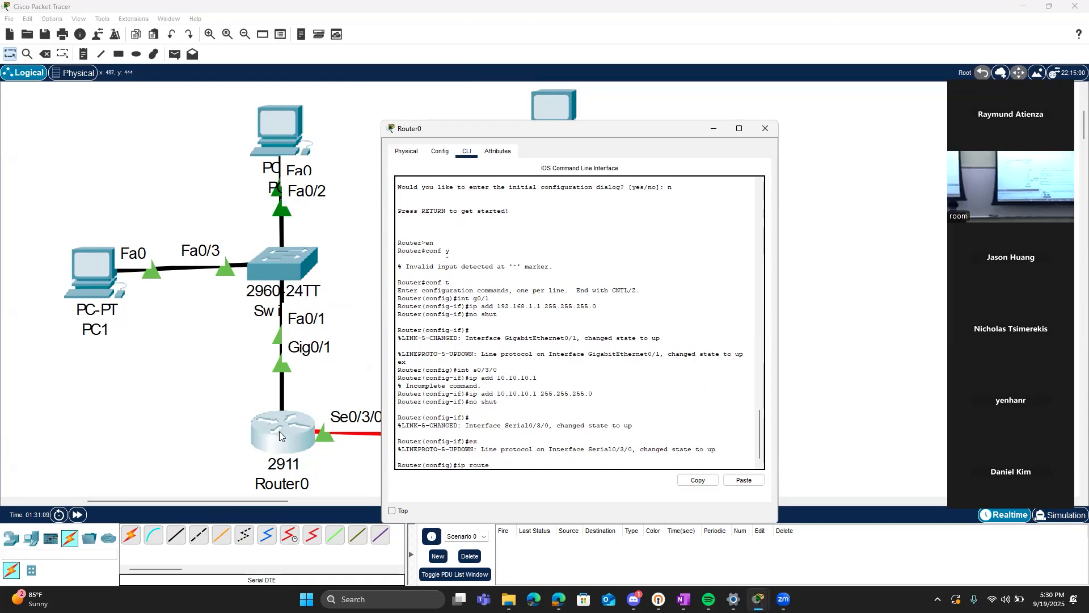
{"action": "left_click", "coordinate": [714, 129]}
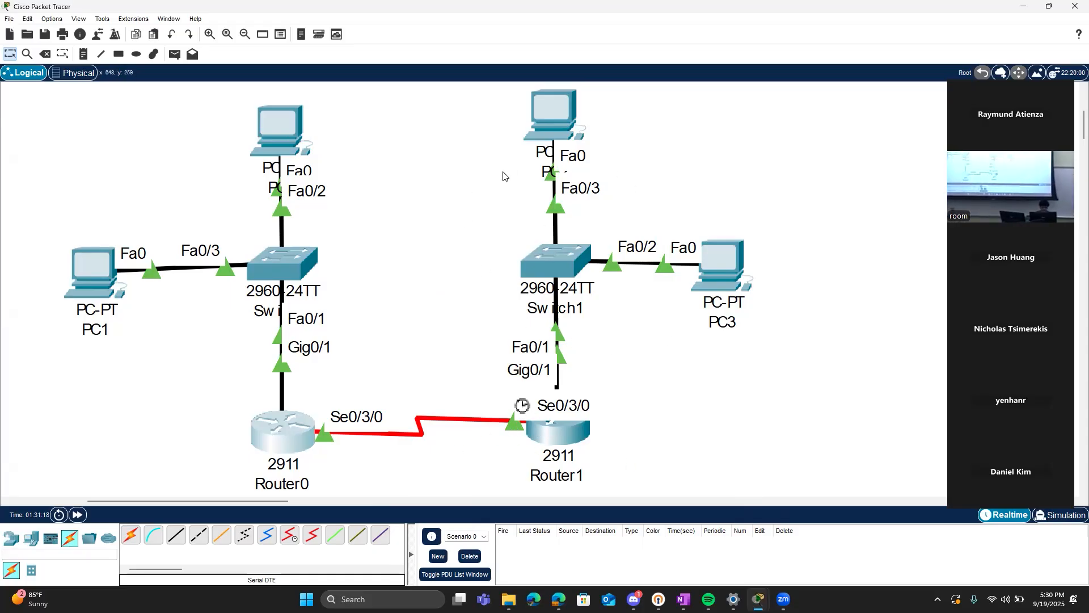
{"action": "left_click", "coordinate": [548, 127]}
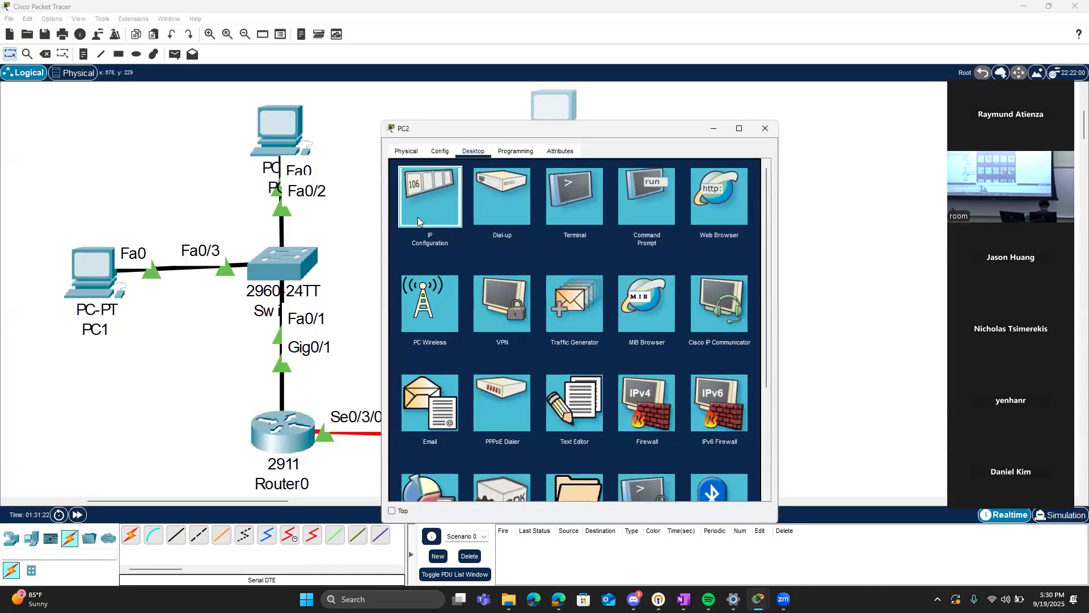
{"action": "left_click", "coordinate": [419, 216]}
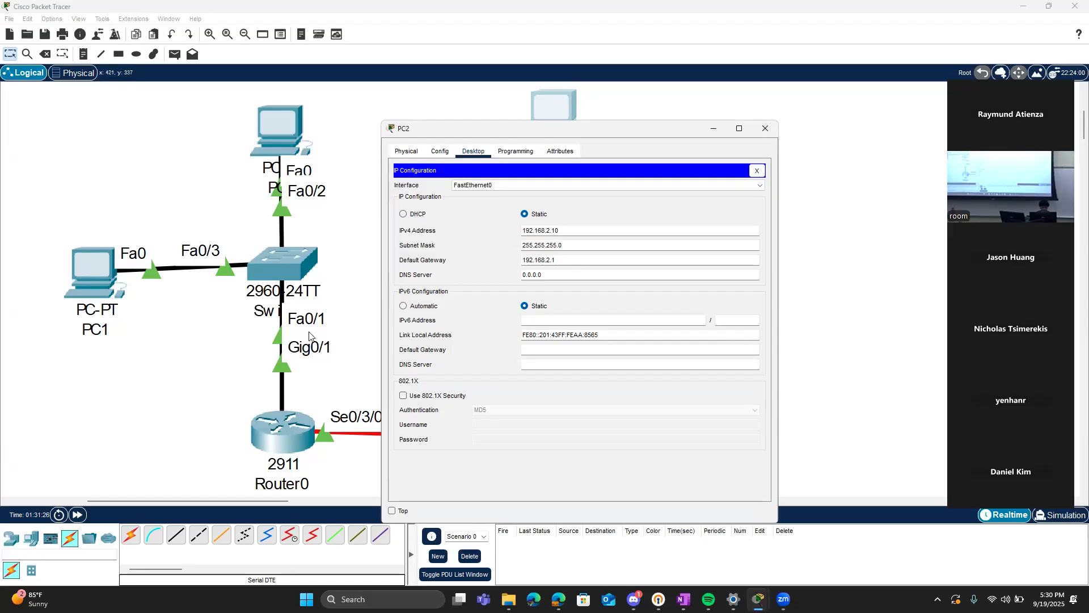
{"action": "left_click", "coordinate": [765, 128]}
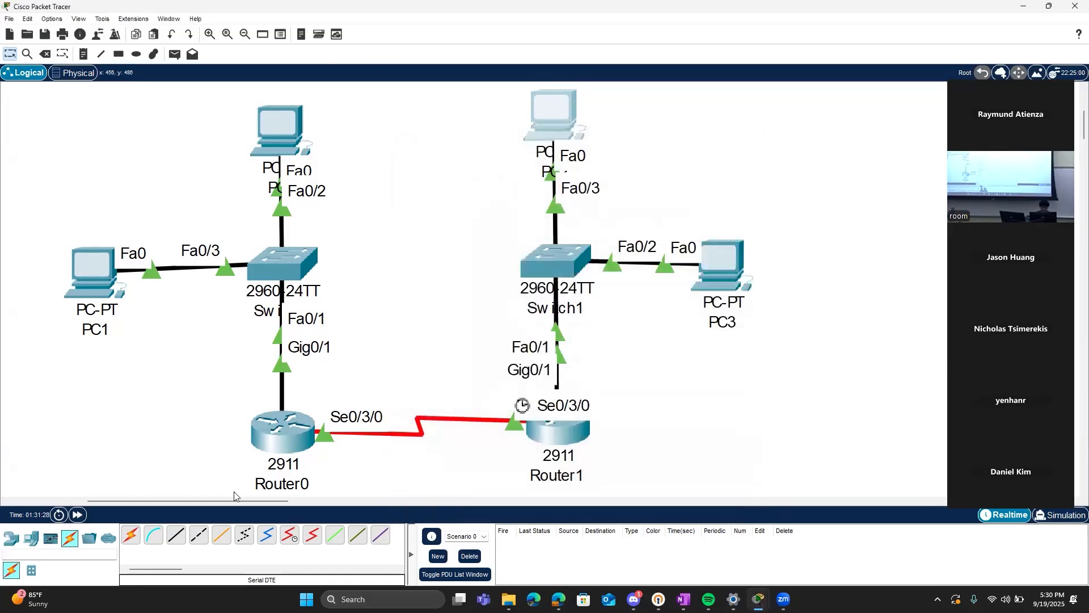
{"action": "left_click", "coordinate": [277, 450]}
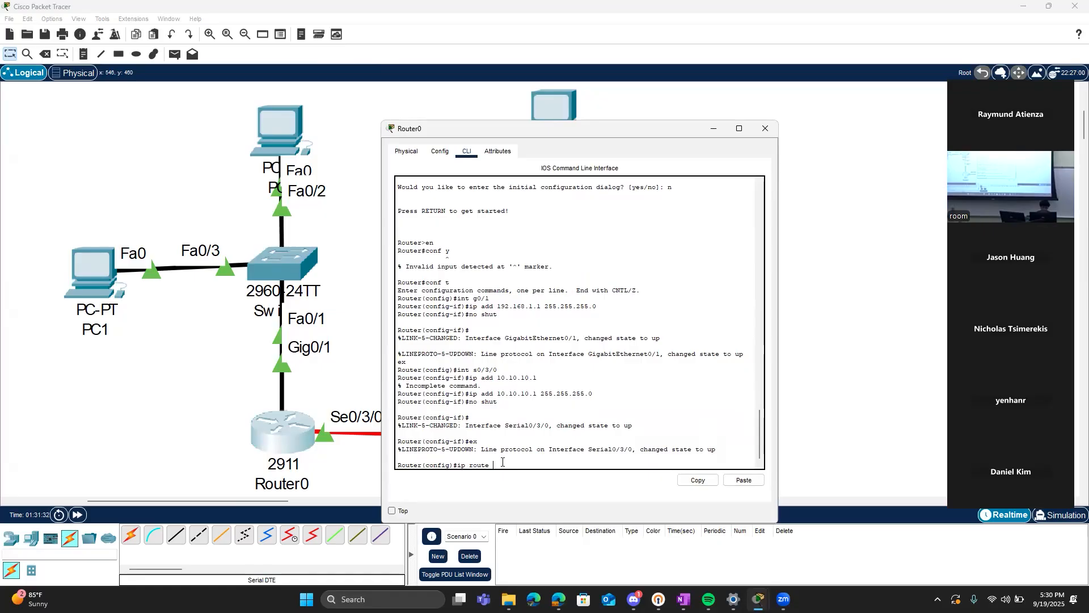
Complete Router0's static route to network 192.168.2.0 with mask 255.255.255.0 and next hop 10.10.10.2, and close its window
{"action": "type", "text": "192.168.2.0 255.255.255.0"}
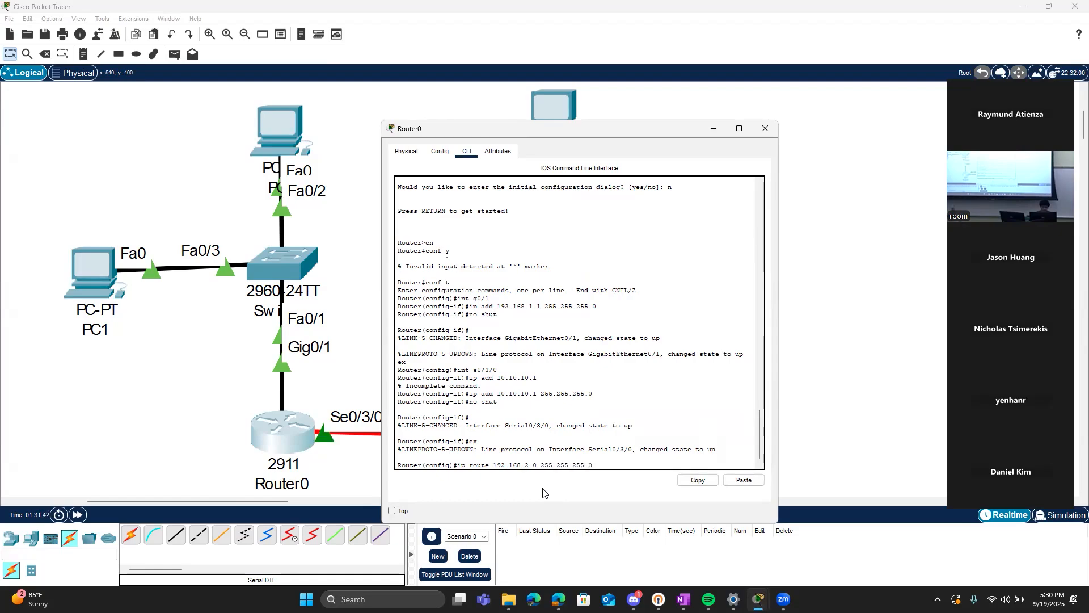
{"action": "left_click", "coordinate": [714, 128]}
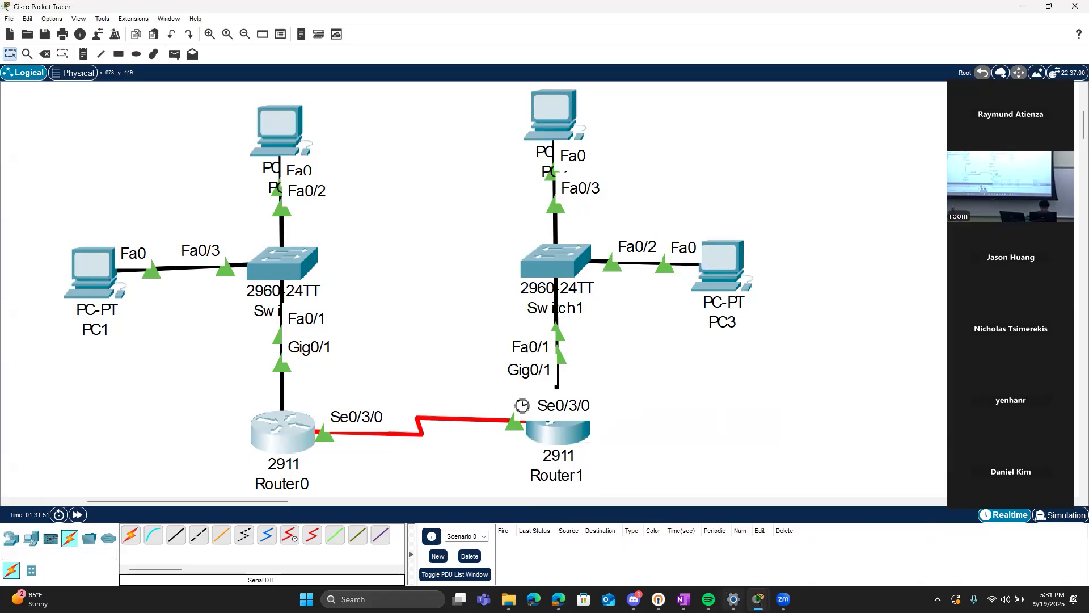
{"action": "mouse_move", "coordinate": [759, 600]}
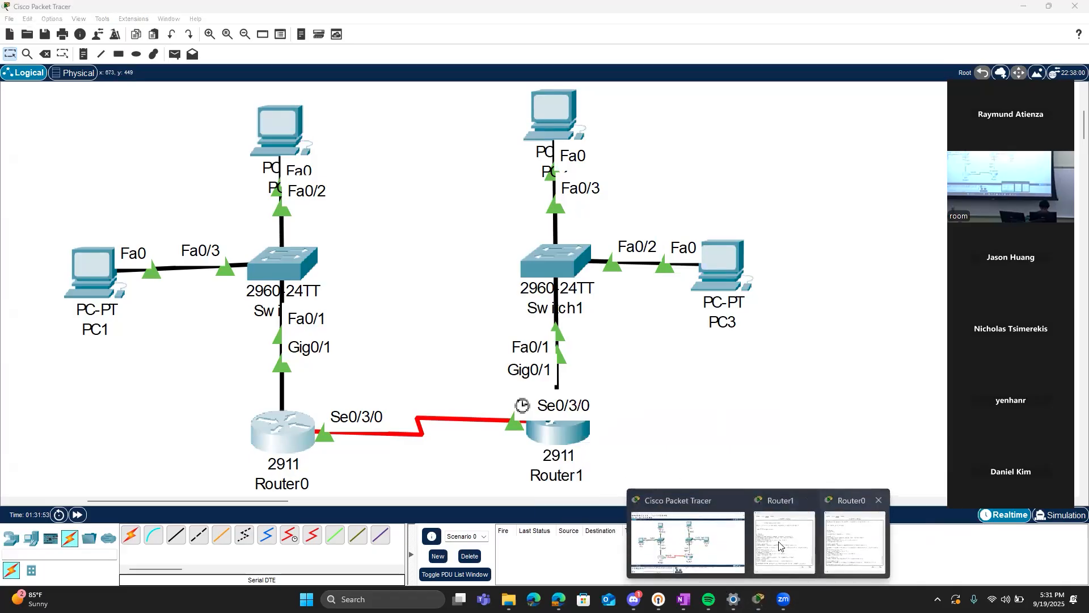
{"action": "left_click", "coordinate": [260, 419]}
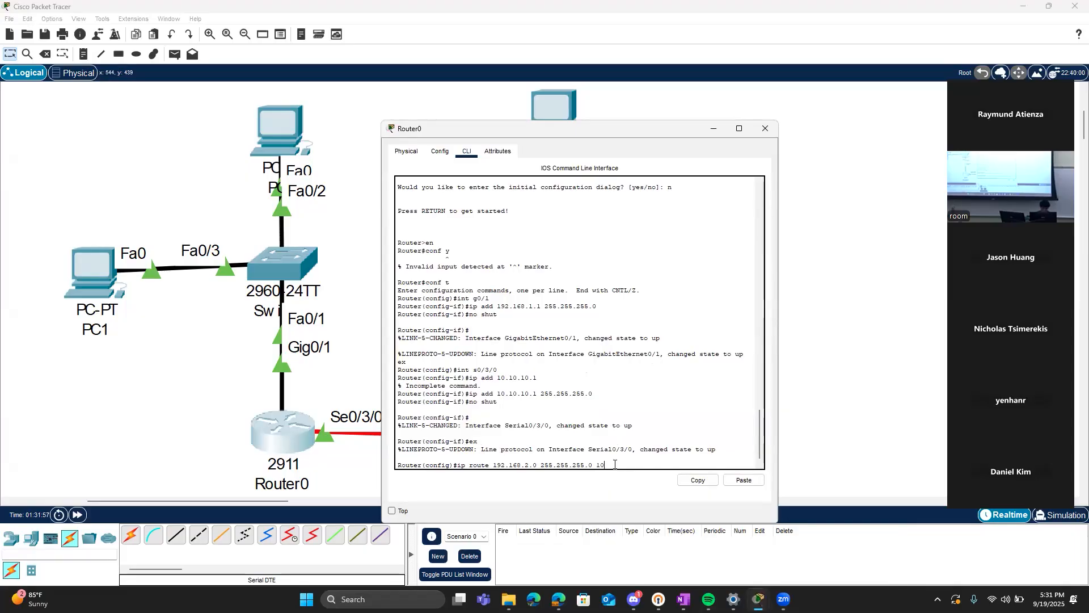
{"action": "type", "text": ".10.10.2"}
{"action": "key", "text": "Return"}
{"action": "left_click", "coordinate": [765, 128]}
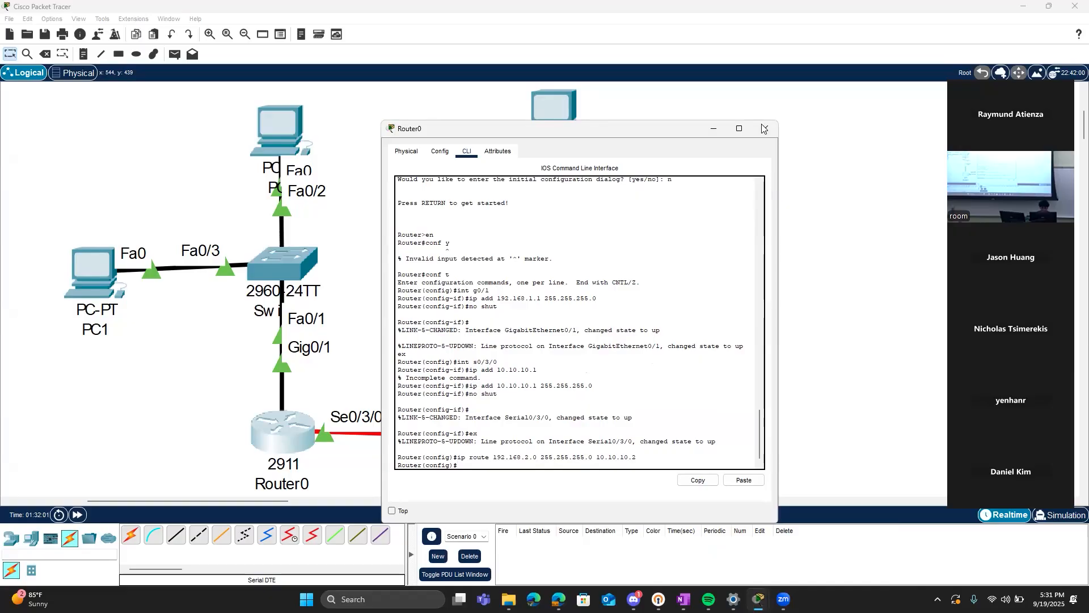
Begin a static route on Router1 with ip route, using destination network 192.168.1.0 and mask 255.255.255.0
{"action": "left_click", "coordinate": [559, 421]}
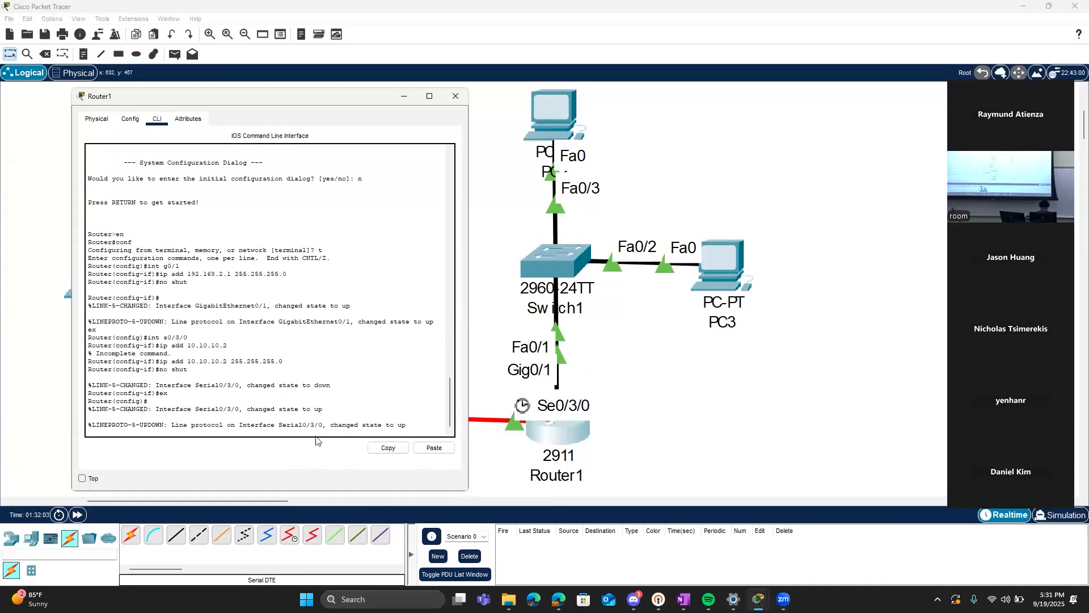
{"action": "type", "text": "ip r"}
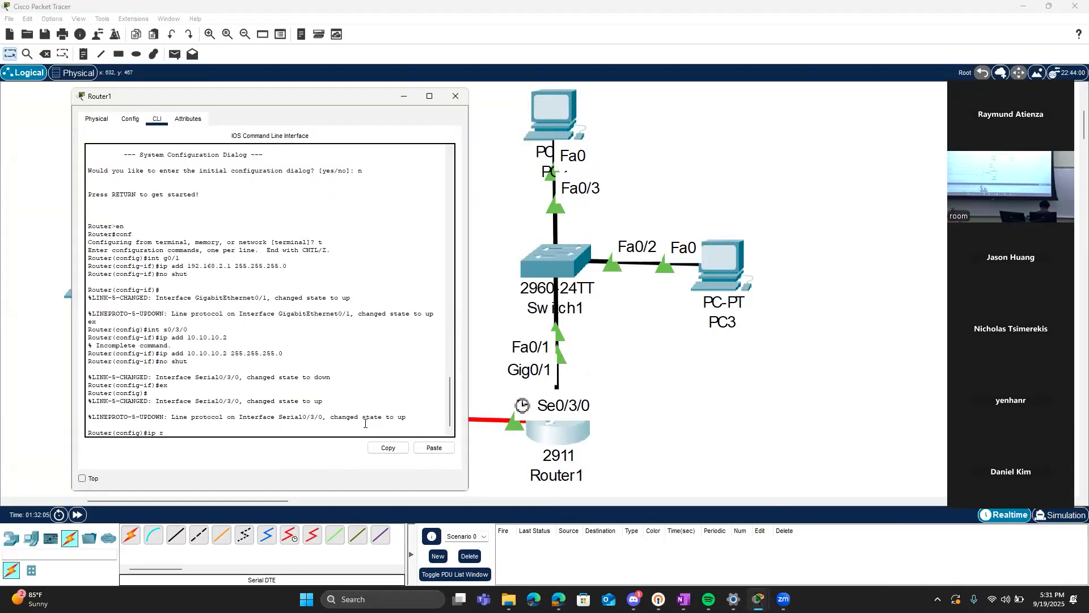
{"action": "type", "text": "oute"}
{"action": "left_click", "coordinate": [398, 99]}
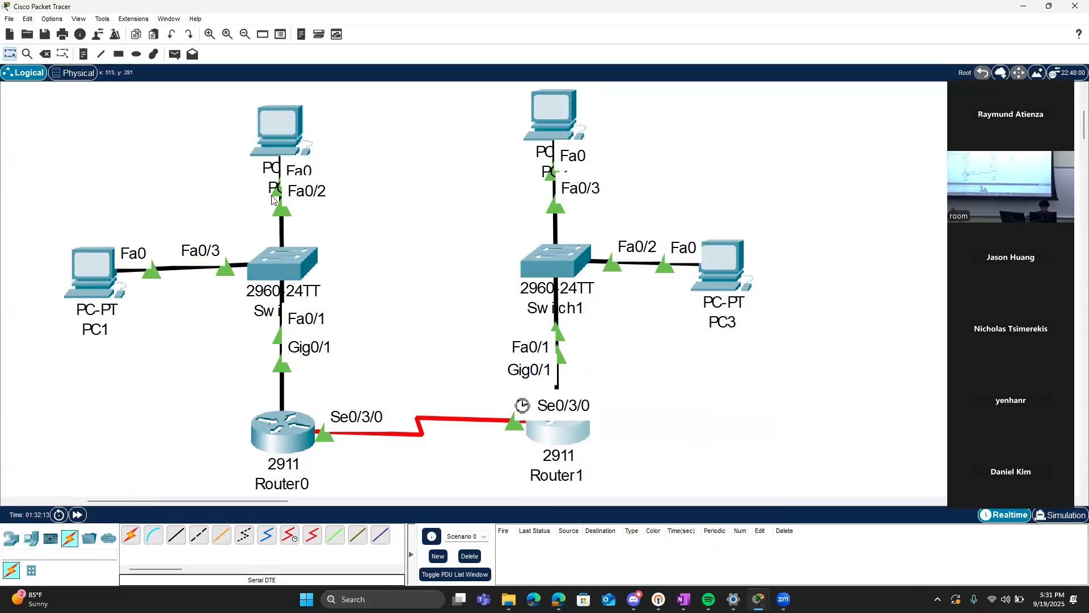
{"action": "left_click", "coordinate": [555, 427]}
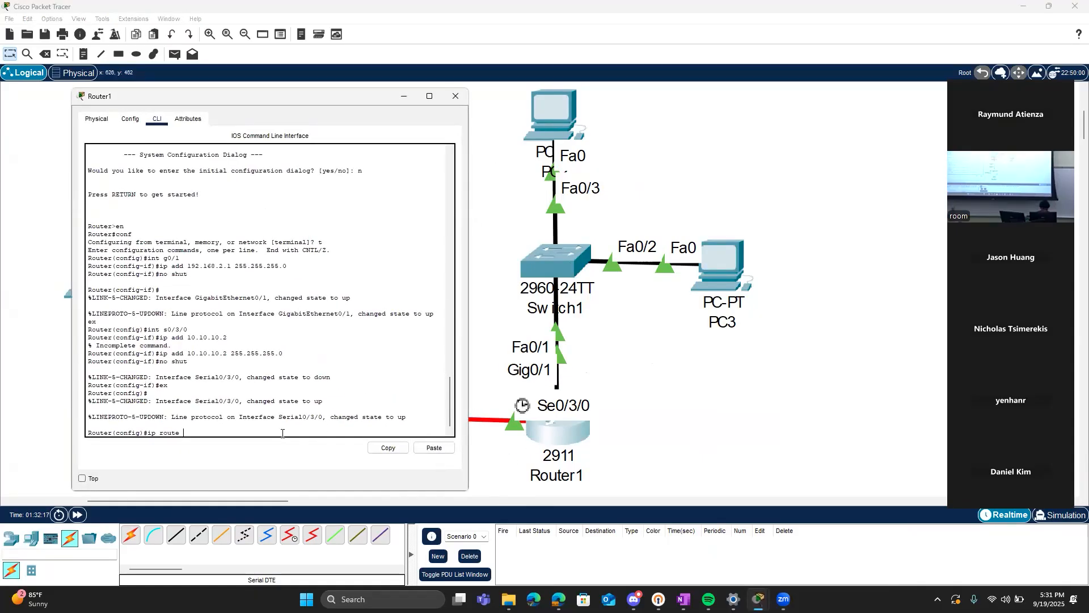
{"action": "type", "text": "192.168.1.0 255.255.255.0"}
Complete Router1's static route with next hop 10.10.10.1 and put its window away
{"action": "left_click", "coordinate": [403, 97]}
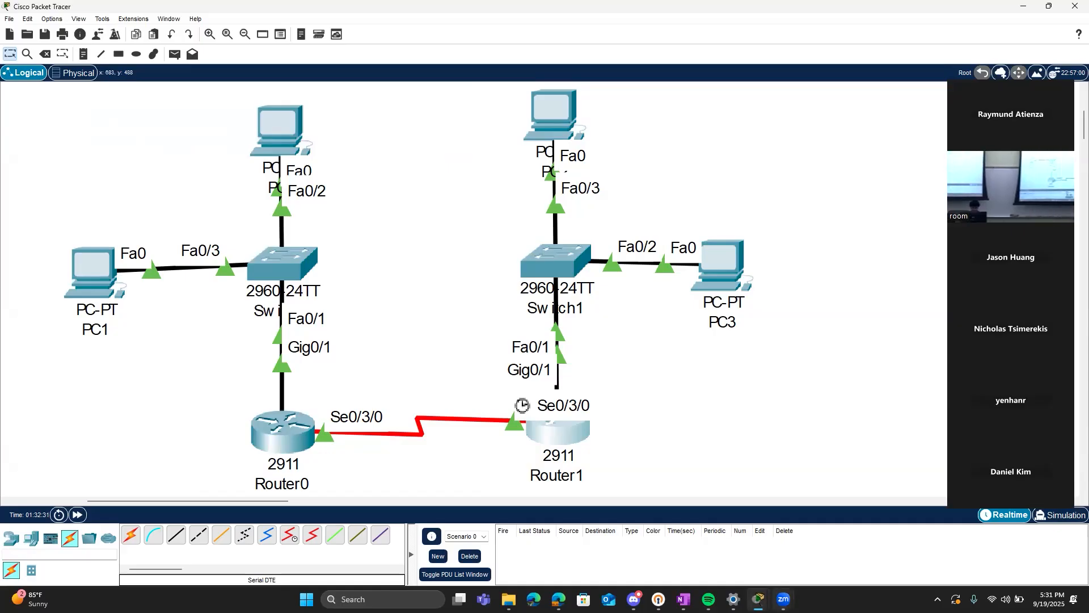
{"action": "left_click", "coordinate": [758, 599]}
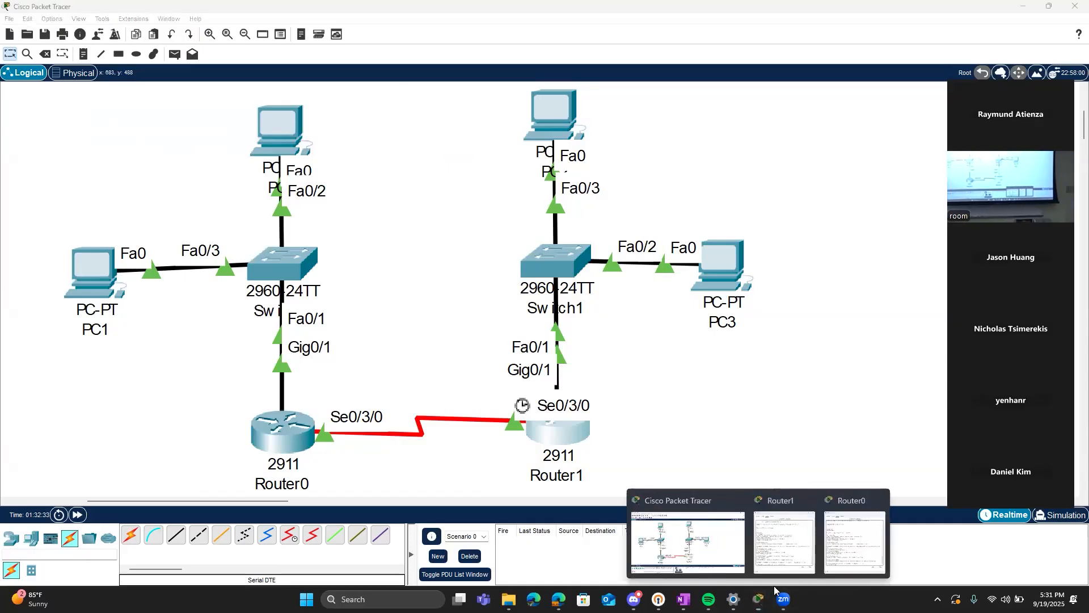
{"action": "left_click", "coordinate": [544, 430]}
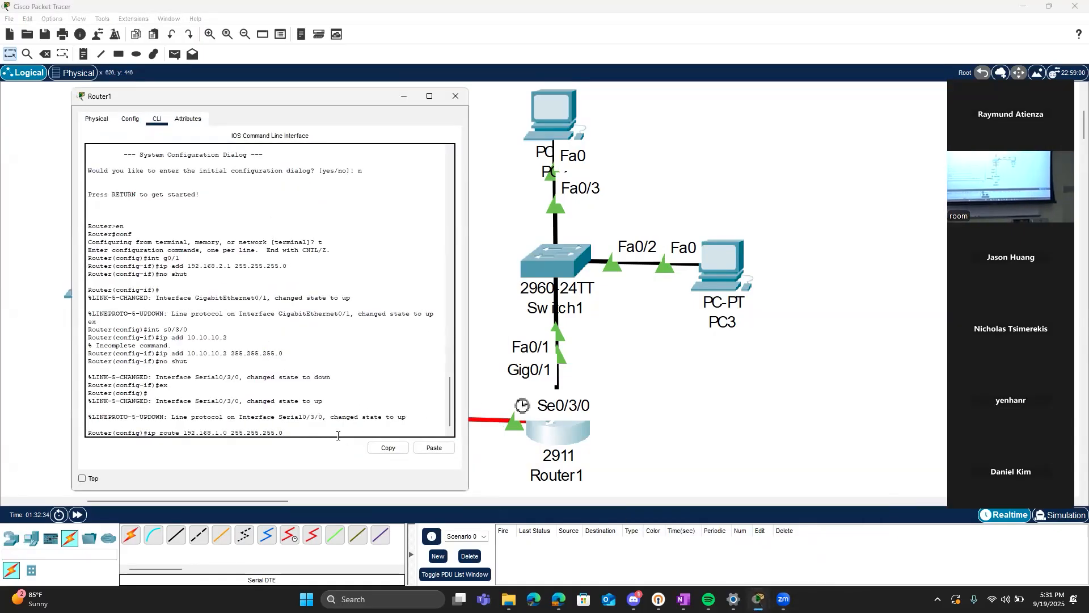
{"action": "type", "text": "10.101"}
{"action": "key", "text": "BackSpace"}
{"action": "key", "text": "BackSpace"}
{"action": "type", "text": ".1"}
{"action": "key", "text": "Return"}
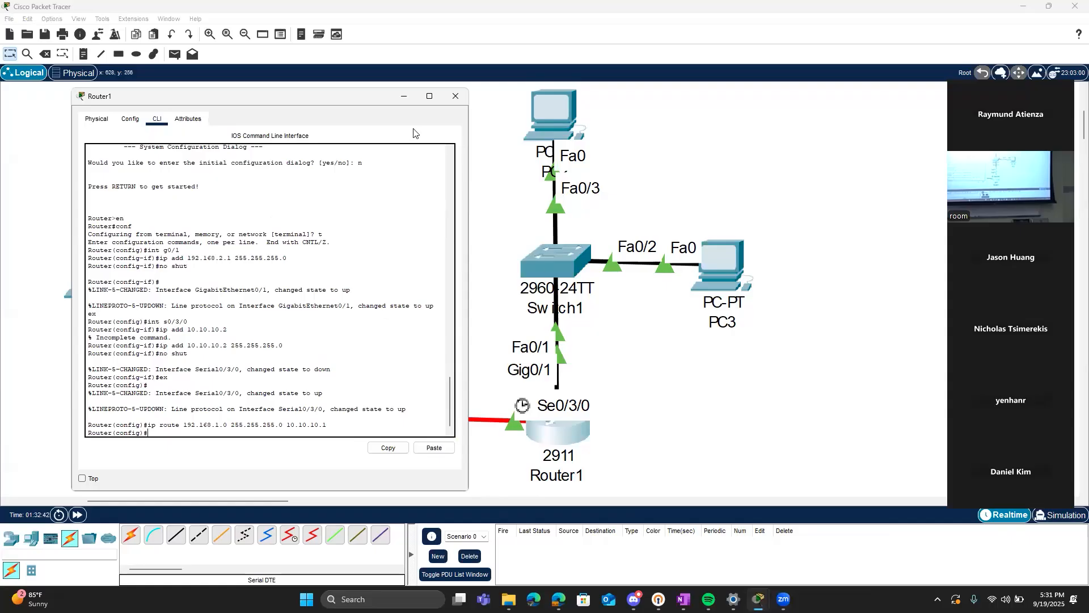
{"action": "left_click", "coordinate": [404, 96]}
Test connectivity between the two networks by pinging 192.168.2.11 from PC1's command prompt
{"action": "left_click", "coordinate": [98, 262]}
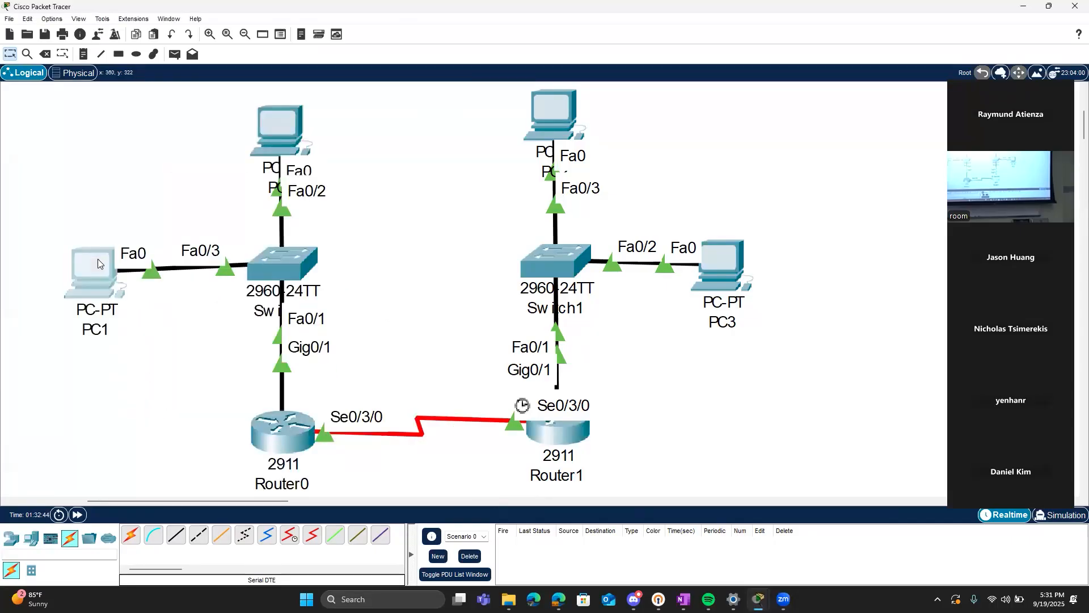
{"action": "left_click", "coordinate": [649, 200]}
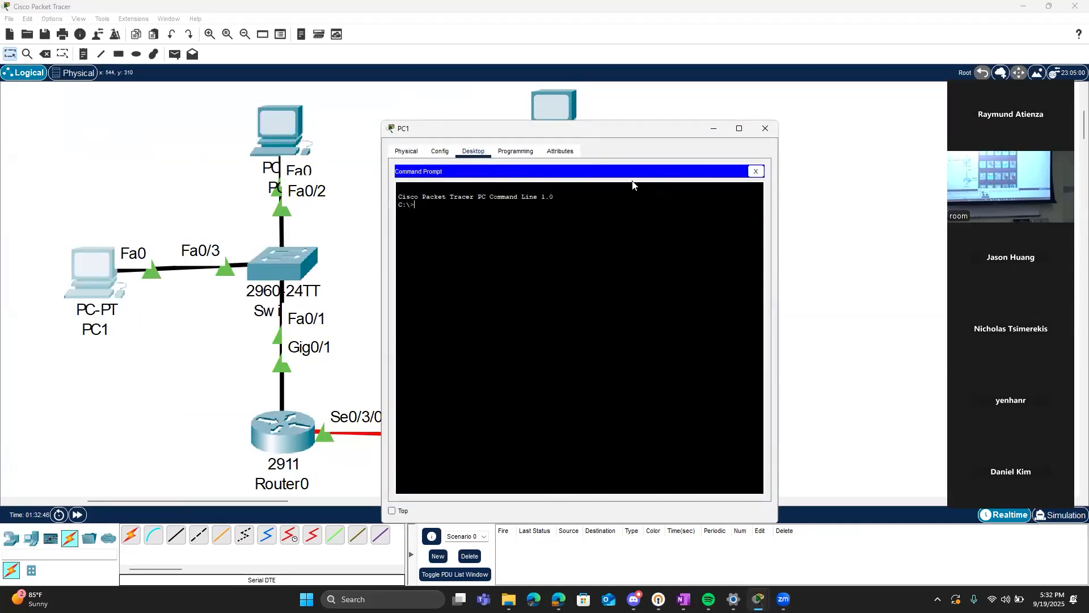
{"action": "left_click_drag", "start_coordinate": [611, 134], "coordinate": [259, 99]}
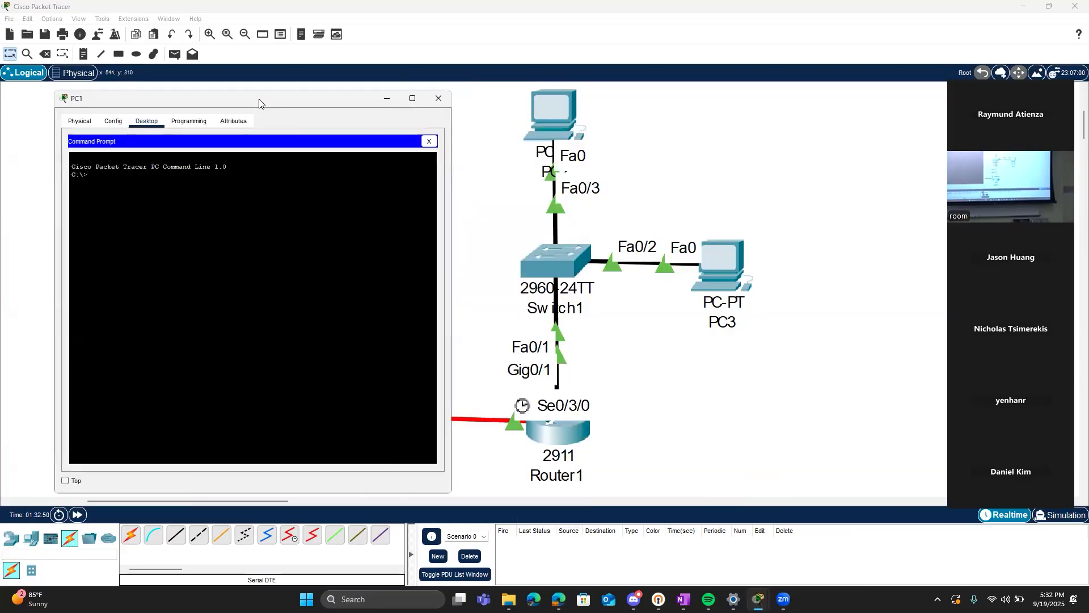
{"action": "type", "text": "ping 192.168.2.11"}
{"action": "key", "text": "Return"}
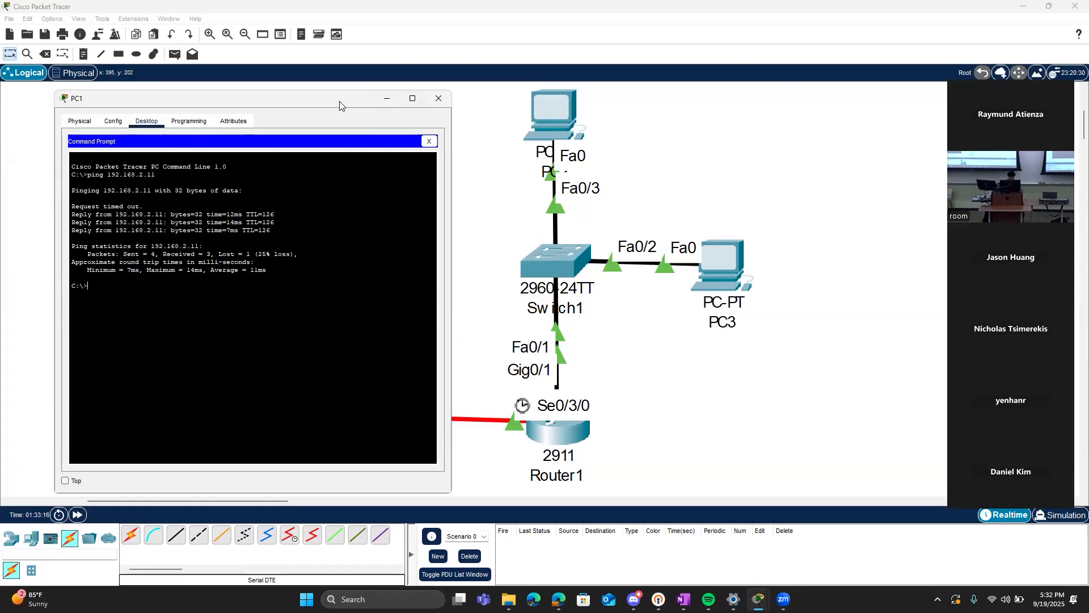
{"action": "left_click_drag", "start_coordinate": [339, 105], "coordinate": [388, 330]}
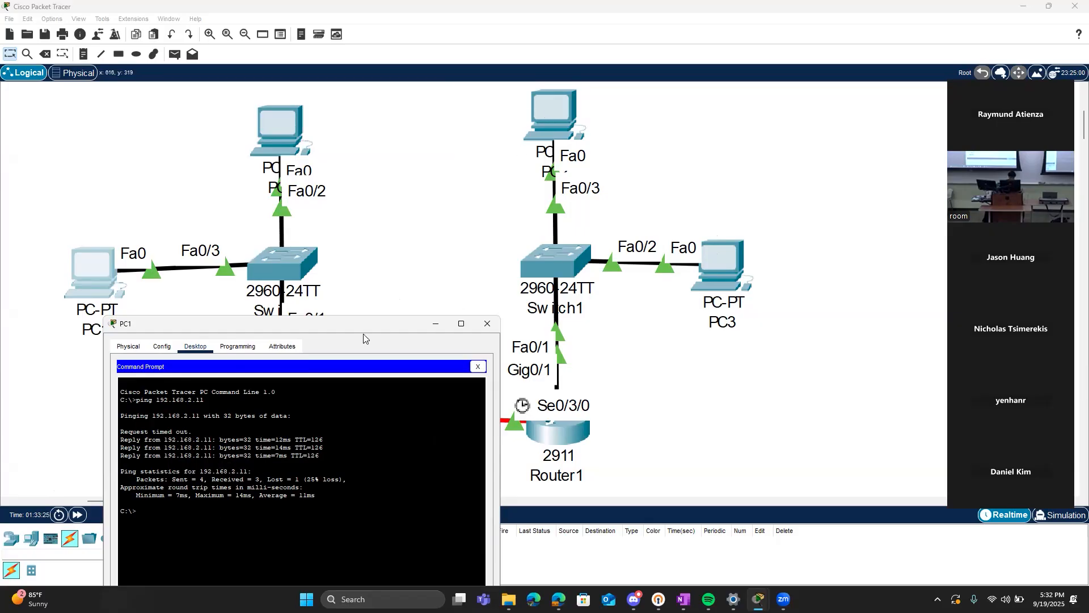
{"action": "left_click_drag", "start_coordinate": [361, 329], "coordinate": [380, 178]}
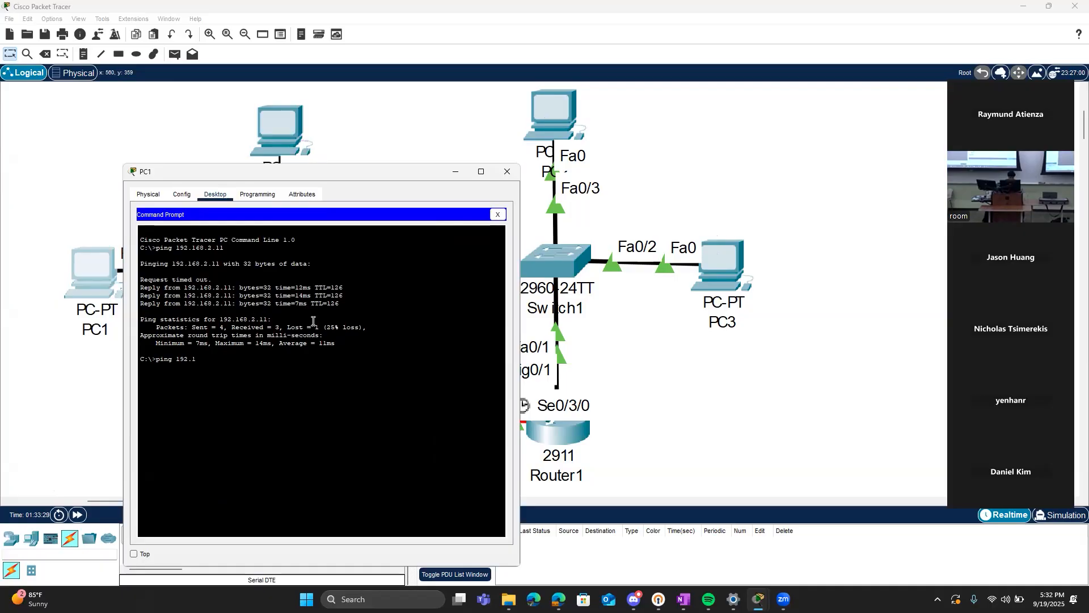
Repeat the ping to 192.168.2.11 from PC1's command prompt, ping 192.168.2.10 twice, and put PC1's window away
{"action": "key", "text": "Return"}
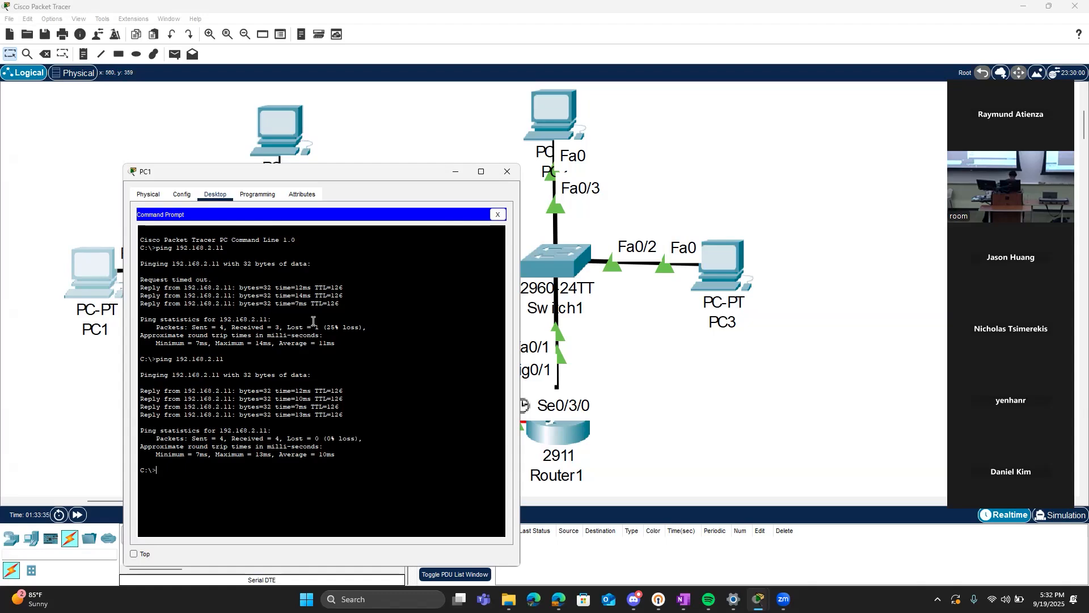
{"action": "key", "text": "Up"}
{"action": "key", "text": "BackSpace"}
{"action": "type", "text": "0"}
{"action": "key", "text": "Return"}
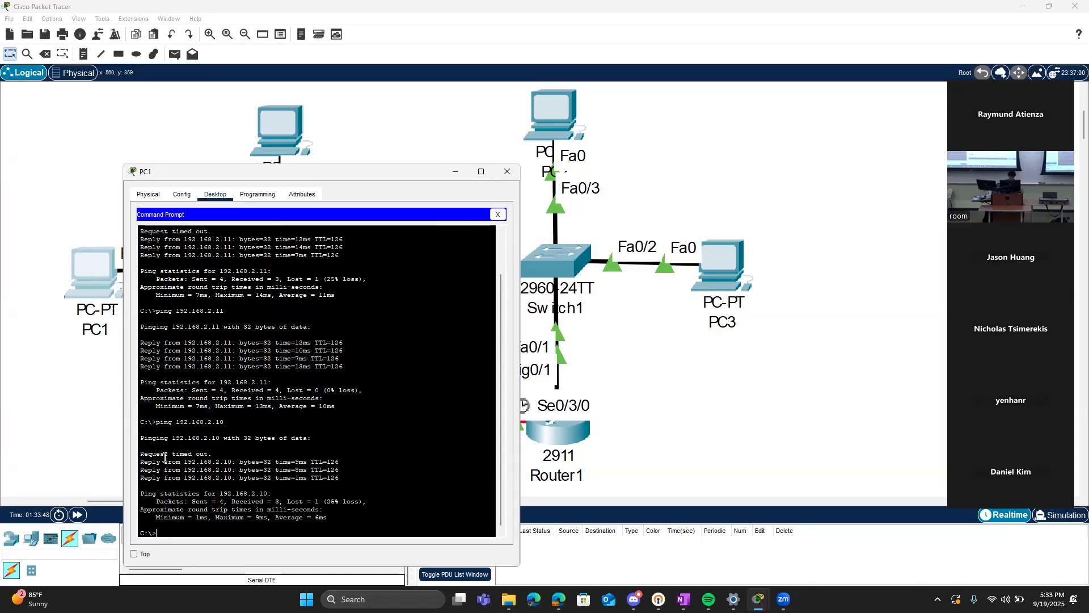
{"action": "key", "text": "Up"}
{"action": "key", "text": "Return"}
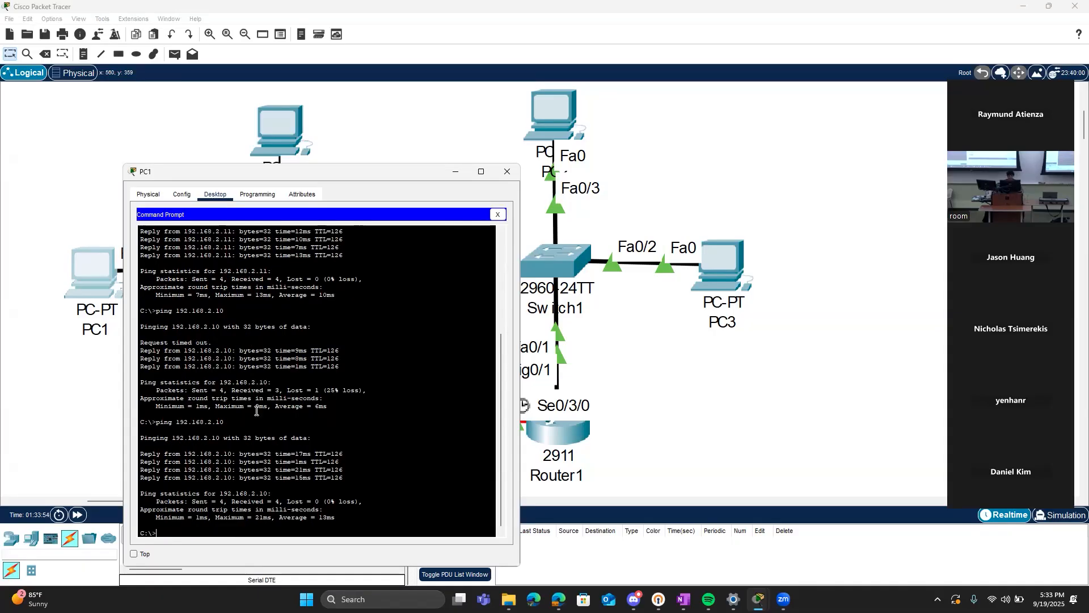
{"action": "left_click", "coordinate": [458, 172]}
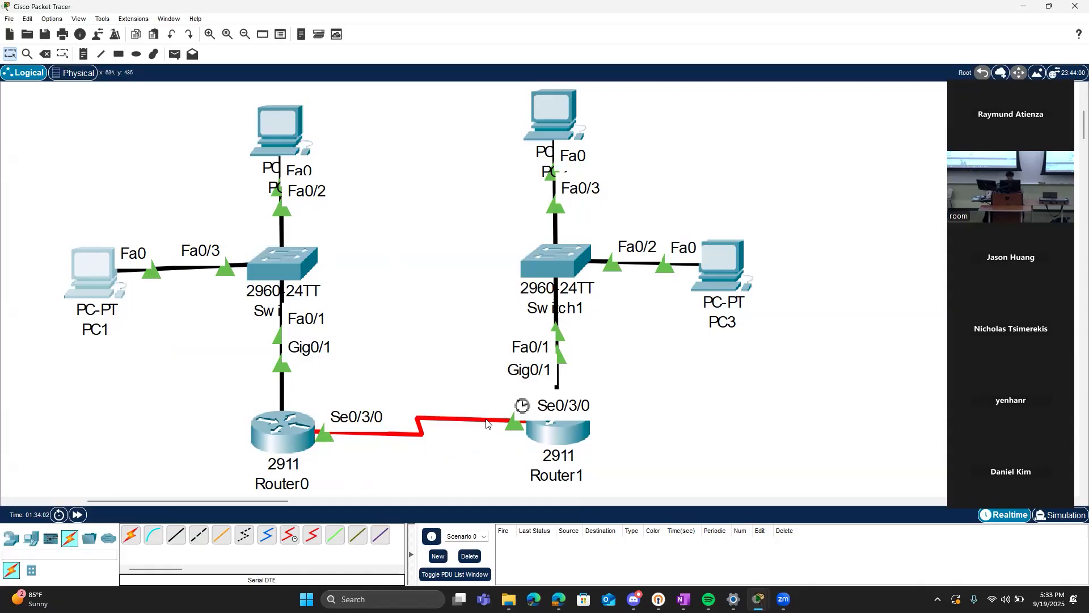
Review the HWIC-2T module's description and the chassis in Router0's physical device view, then put its window away
{"action": "left_click", "coordinate": [283, 431]}
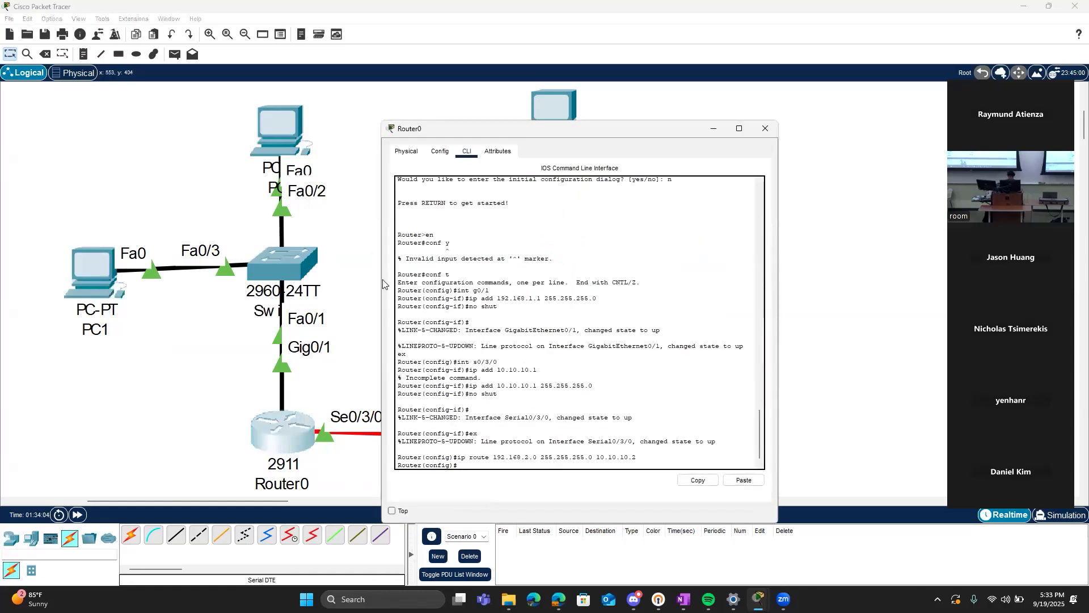
{"action": "left_click", "coordinate": [407, 152]}
{"action": "left_click", "coordinate": [419, 195]}
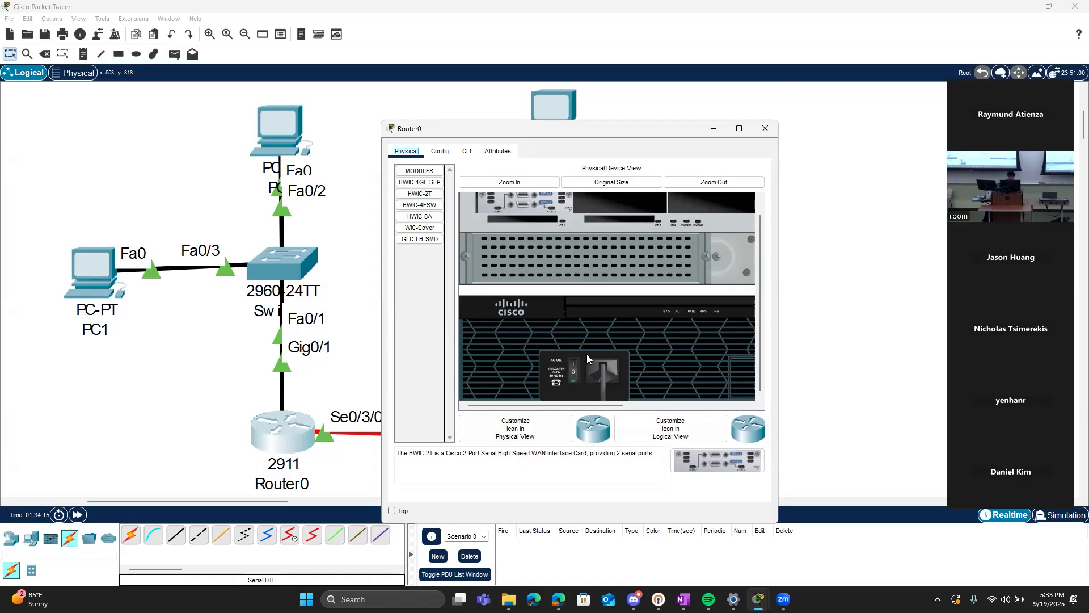
{"action": "left_click", "coordinate": [714, 129]}
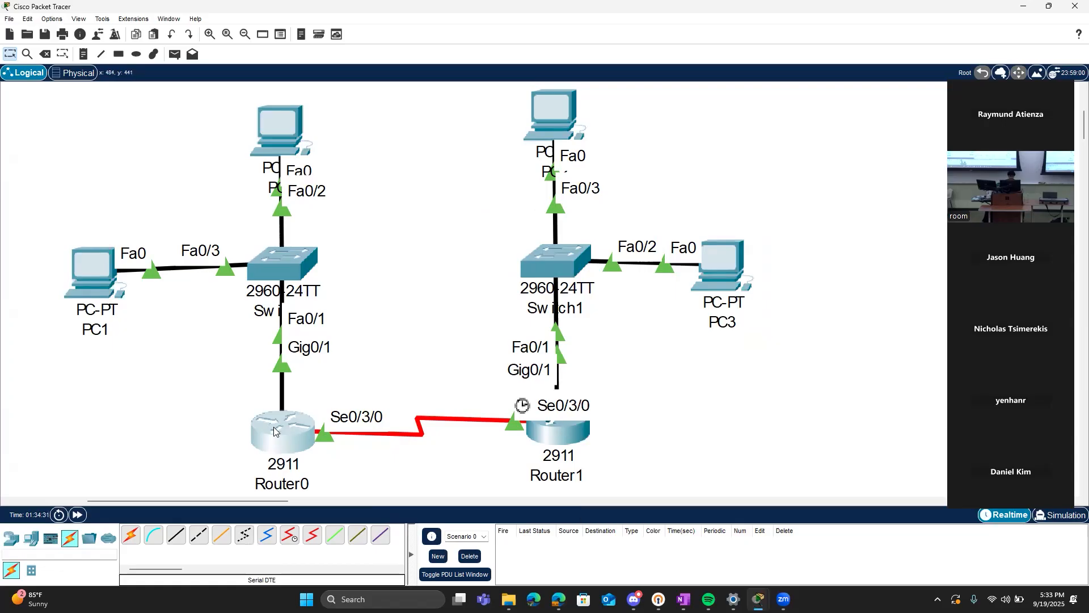
{"action": "mouse_move", "coordinate": [275, 430]}
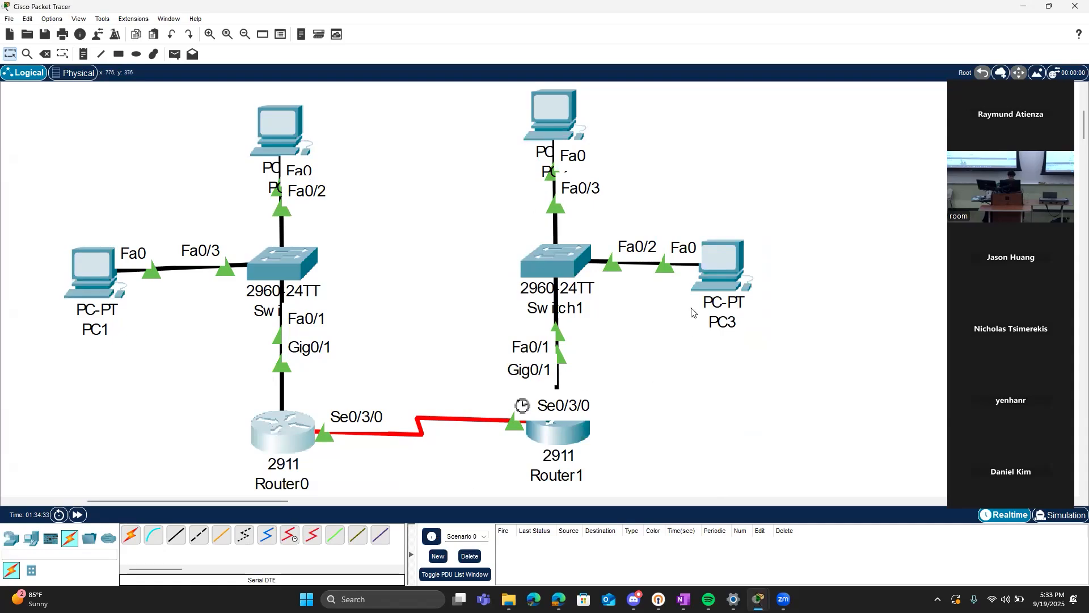